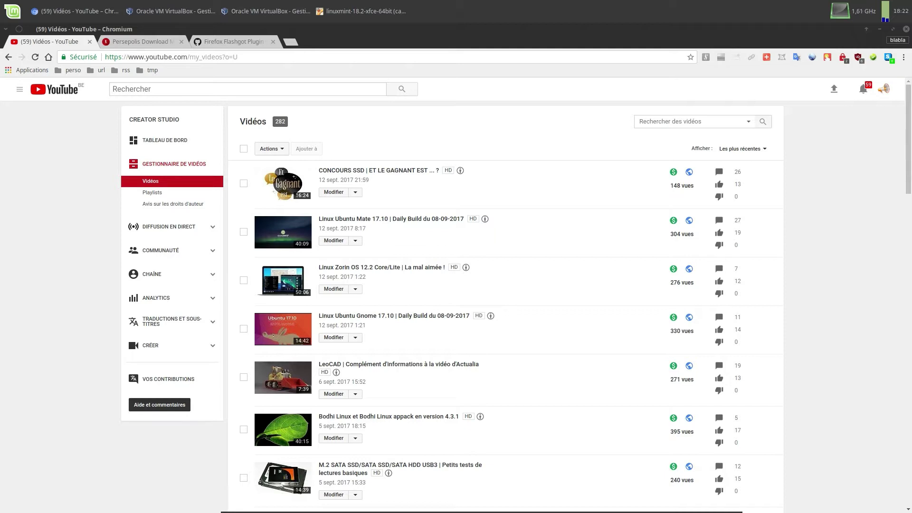
Step: Look through the channel's video list down to the July 2017 uploads and return to its beginning
{"action": "scroll", "coordinate": [72, 195], "scroll_direction": "down", "scroll_amount": 4}
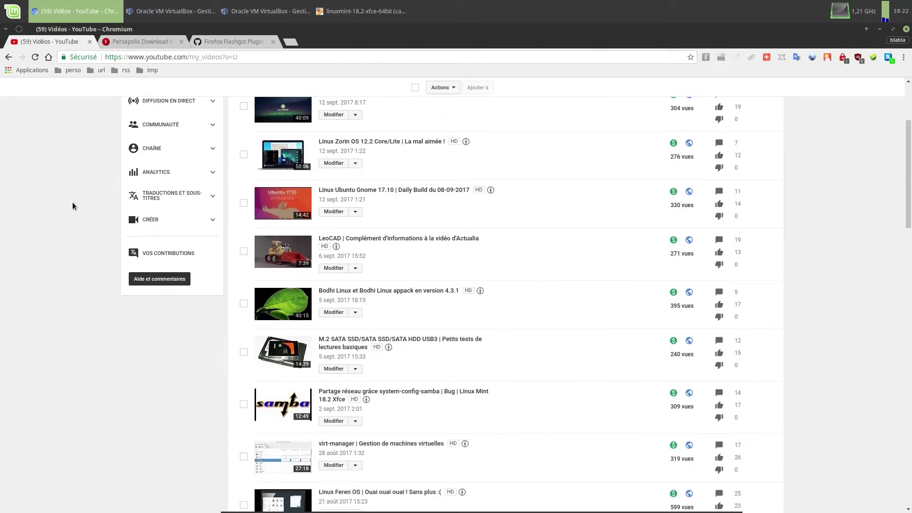
{"action": "scroll", "coordinate": [72, 201], "scroll_direction": "up", "scroll_amount": 4}
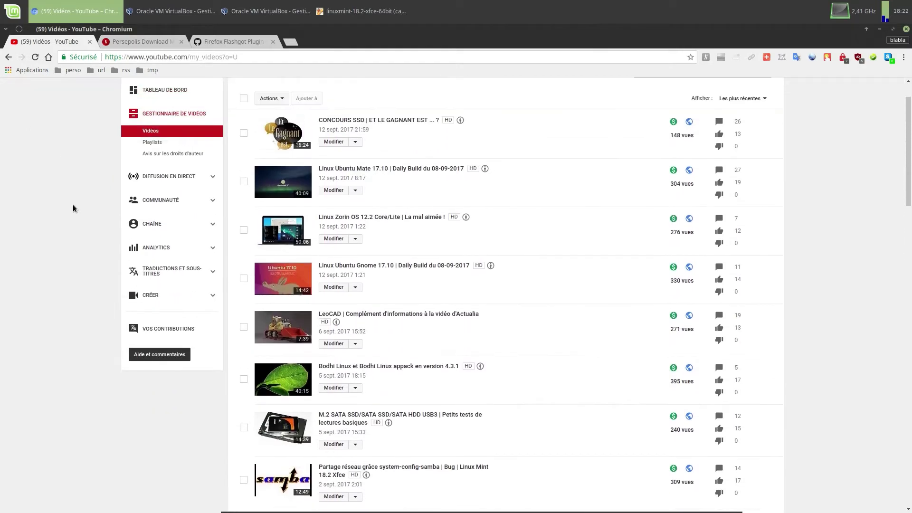
{"action": "scroll", "coordinate": [72, 208], "scroll_direction": "down", "scroll_amount": 5}
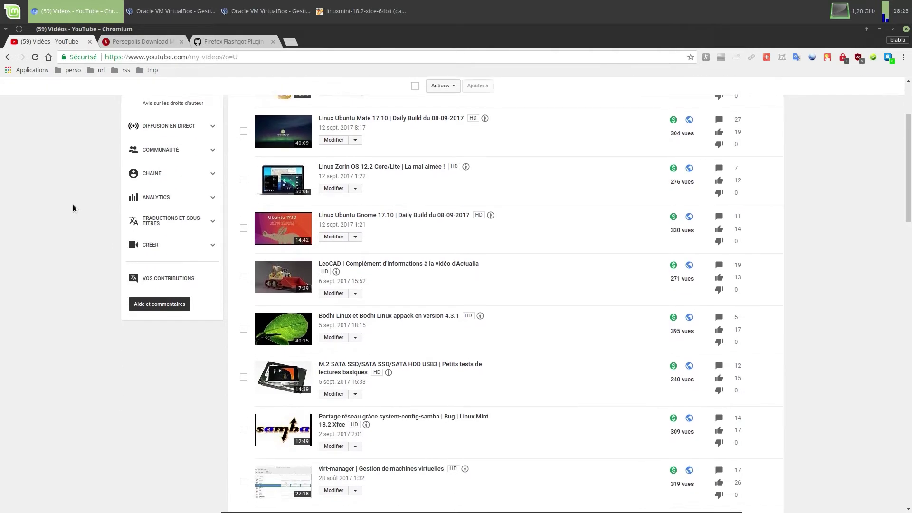
{"action": "scroll", "coordinate": [73, 211], "scroll_direction": "down", "scroll_amount": 6}
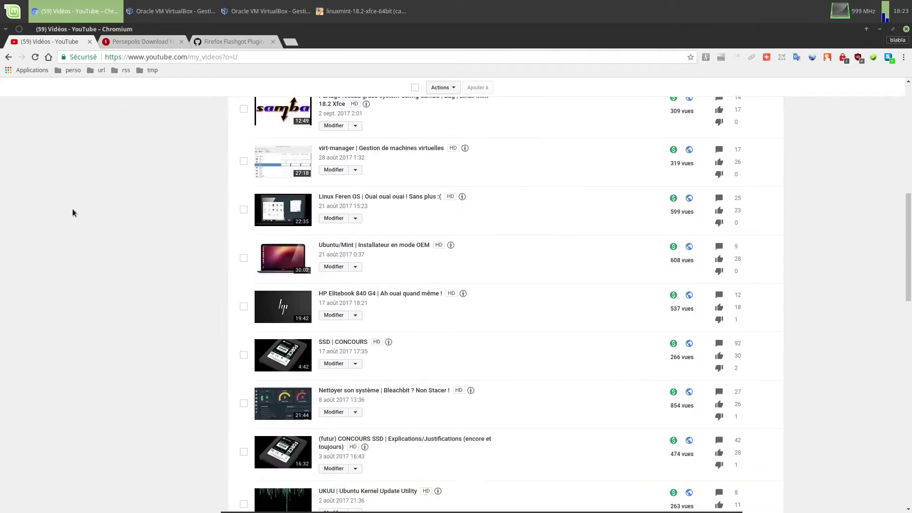
{"action": "scroll", "coordinate": [68, 214], "scroll_direction": "down", "scroll_amount": 4}
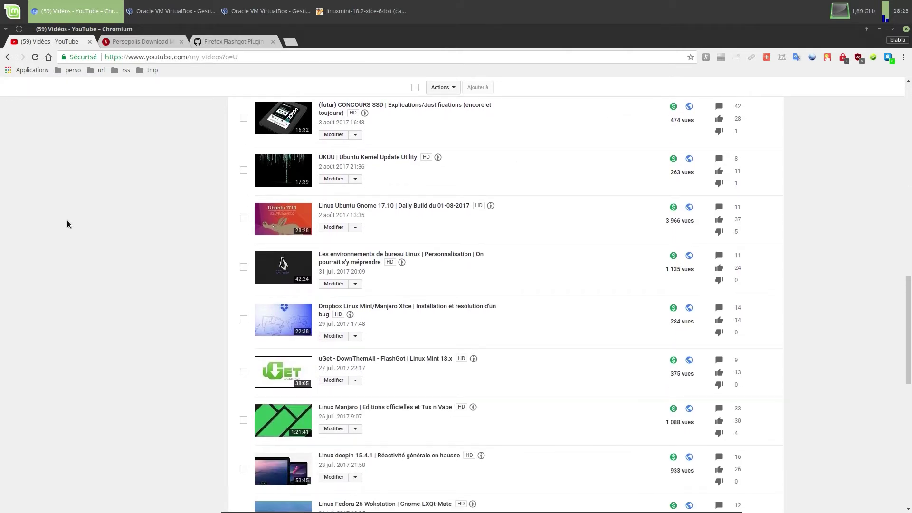
{"action": "scroll", "coordinate": [76, 226], "scroll_direction": "down", "scroll_amount": 2}
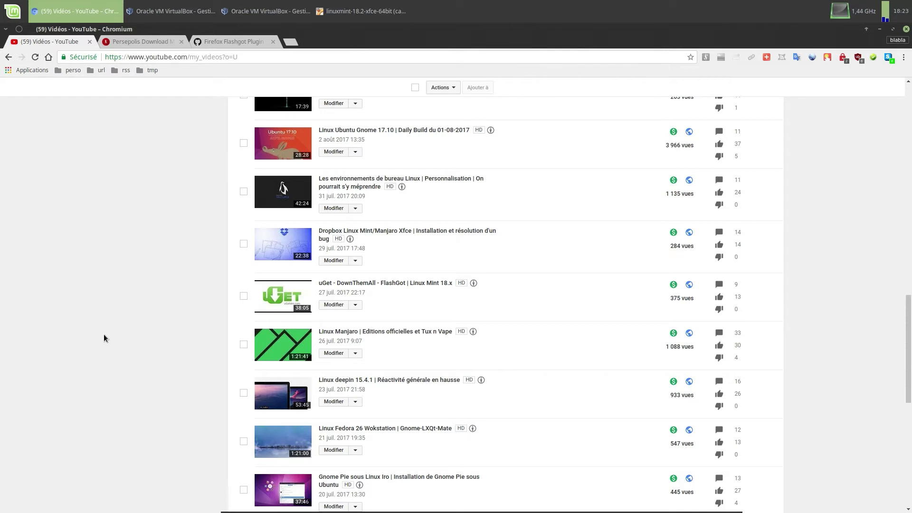
{"action": "scroll", "coordinate": [104, 337], "scroll_direction": "up", "scroll_amount": 6}
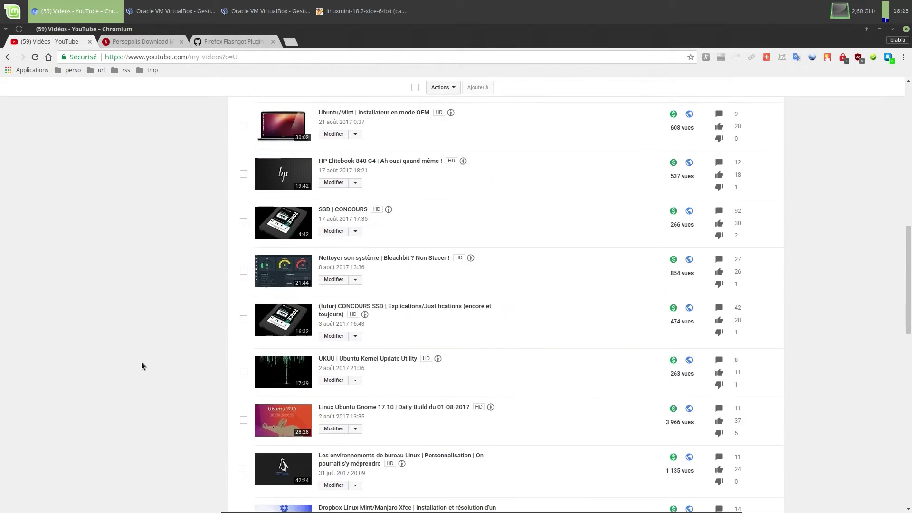
{"action": "scroll", "coordinate": [141, 366], "scroll_direction": "up", "scroll_amount": 12}
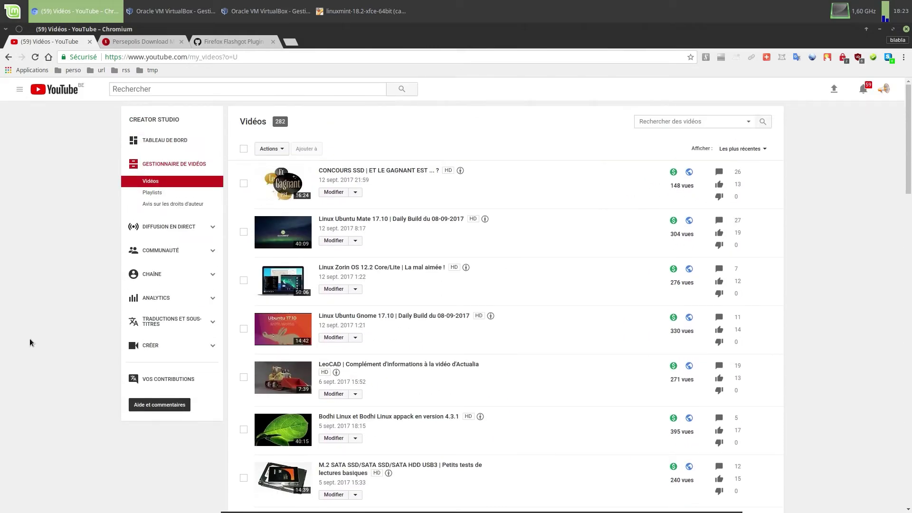
Step: Open the Persepolis Download Manager website's Installing section and review the installation instructions for each operating system
{"action": "left_click", "coordinate": [139, 42]}
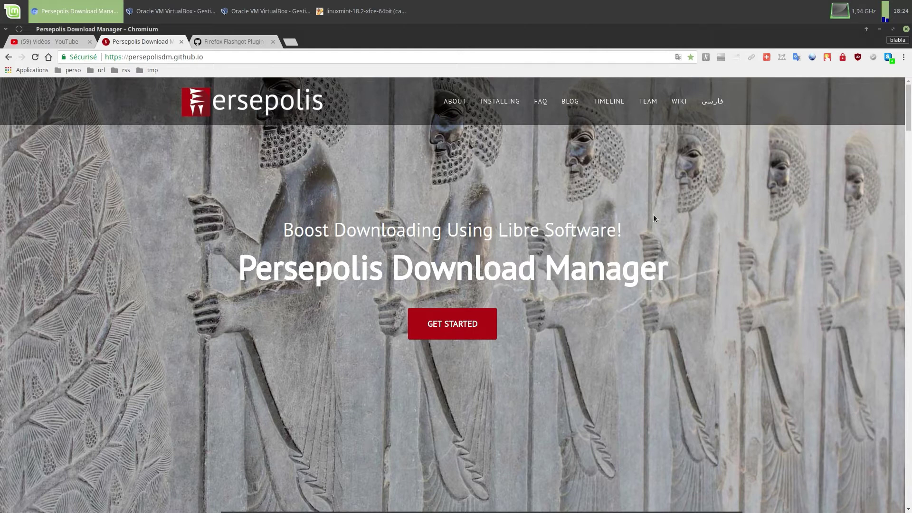
{"action": "left_click", "coordinate": [512, 105]}
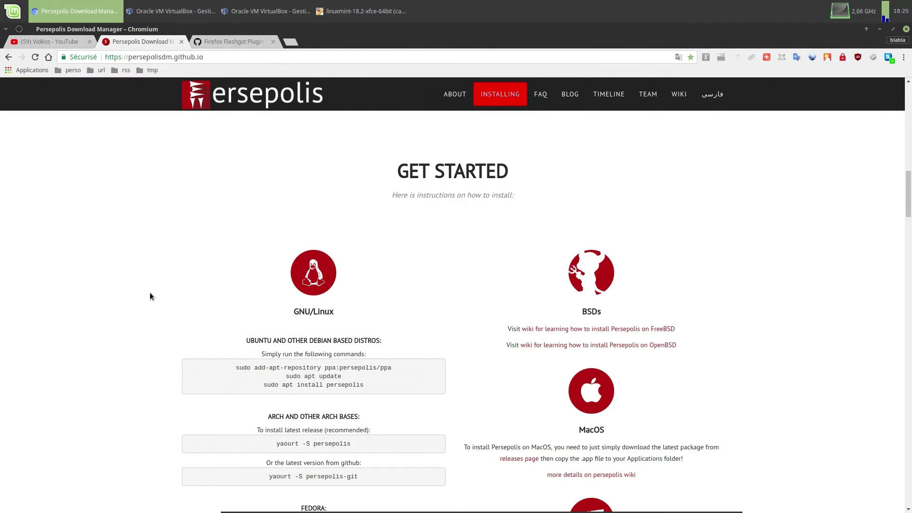
{"action": "scroll", "coordinate": [150, 294], "scroll_direction": "down", "scroll_amount": 3}
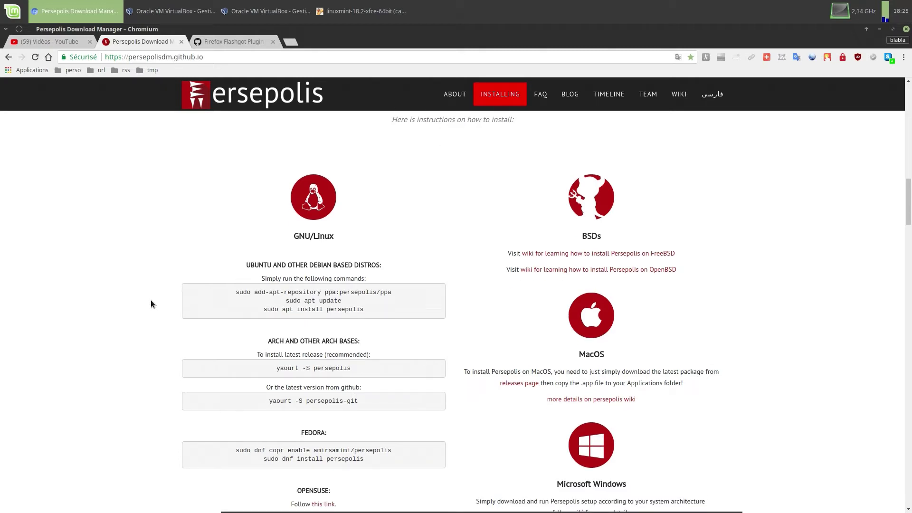
{"action": "scroll", "coordinate": [152, 304], "scroll_direction": "down", "scroll_amount": 4}
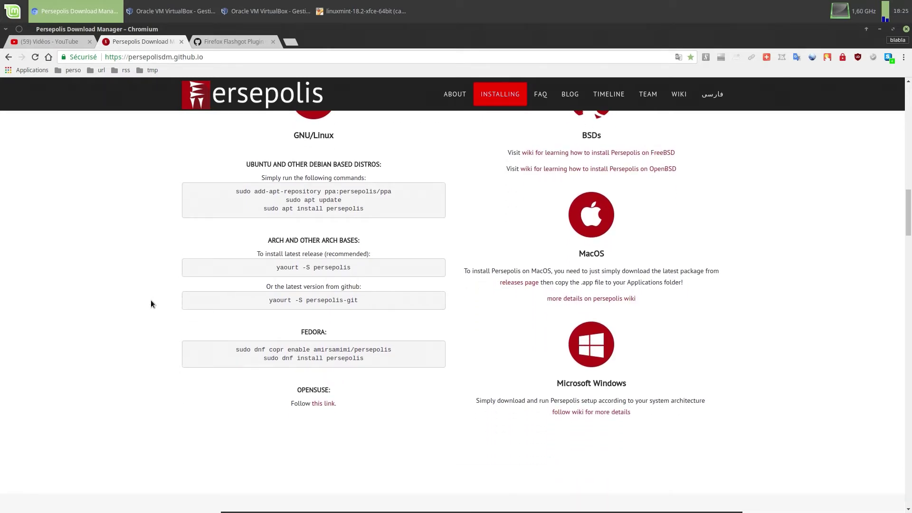
{"action": "scroll", "coordinate": [150, 304], "scroll_direction": "down", "scroll_amount": 3}
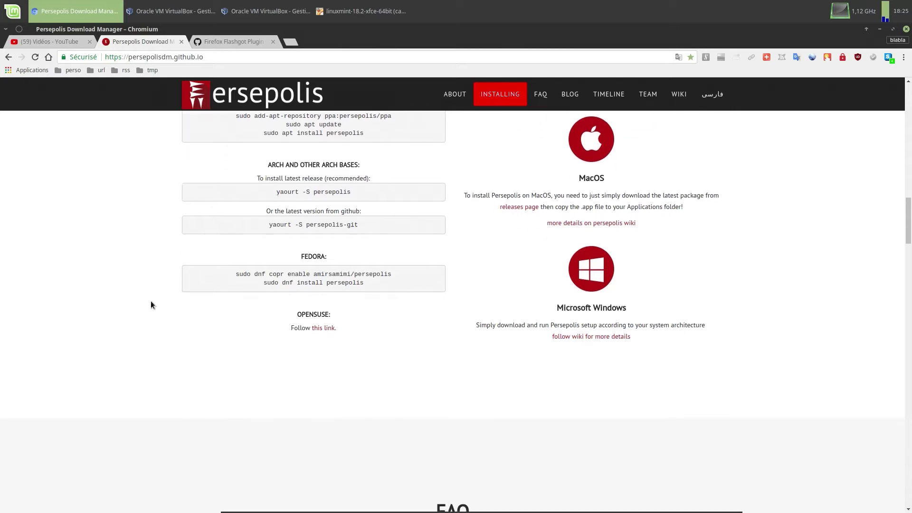
{"action": "scroll", "coordinate": [150, 301], "scroll_direction": "down", "scroll_amount": 3}
{"action": "scroll", "coordinate": [149, 303], "scroll_direction": "up", "scroll_amount": 9}
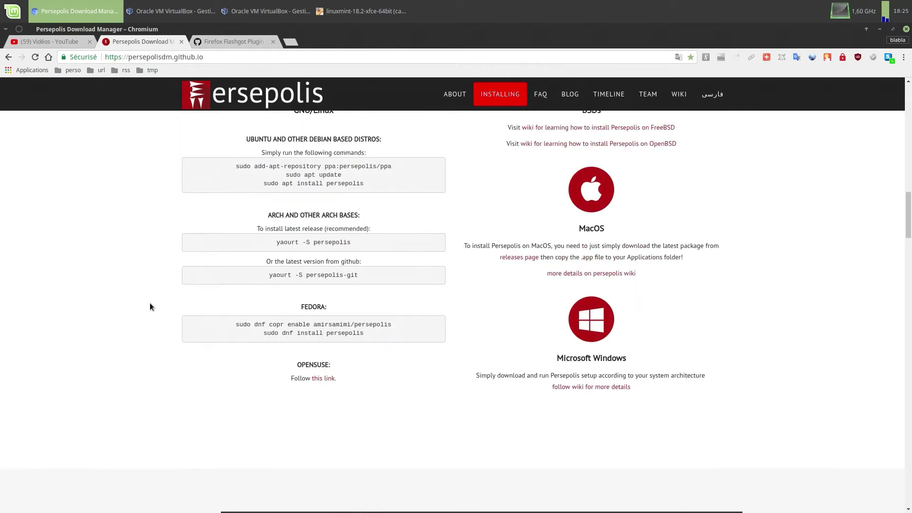
{"action": "scroll", "coordinate": [151, 303], "scroll_direction": "down", "scroll_amount": 4}
Step: Switch to the linuxmint-18.2-xfce-64bit virtual machine, log in with the account password and open a terminal
{"action": "left_click", "coordinate": [350, 12]}
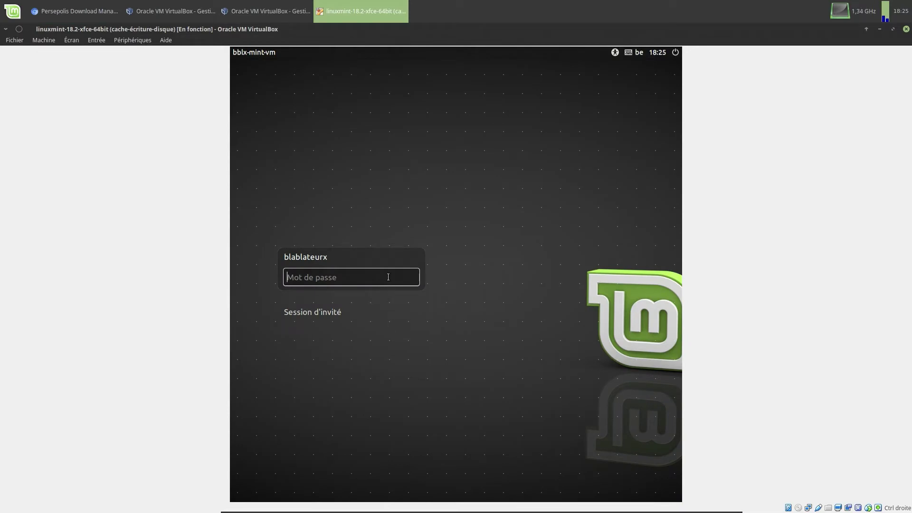
{"action": "type", "text": "••••••"}
{"action": "key", "text": "Return"}
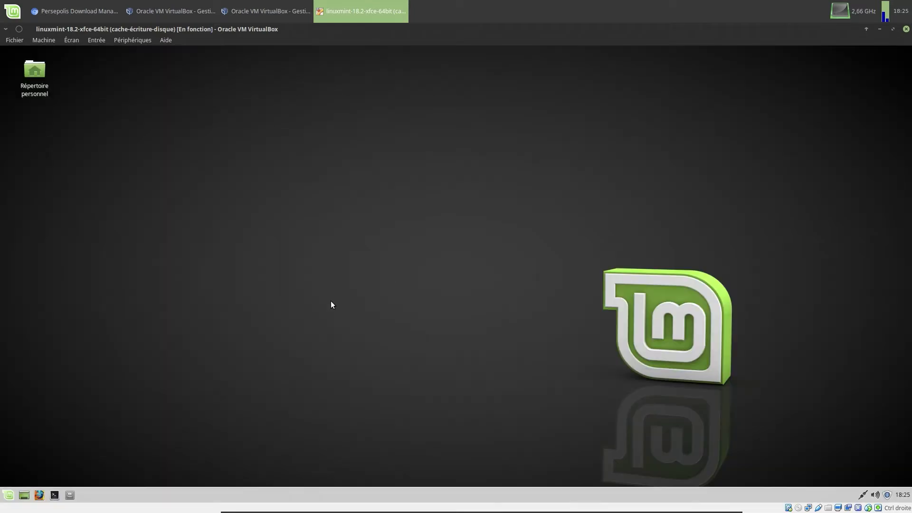
{"action": "left_click", "coordinate": [55, 496]}
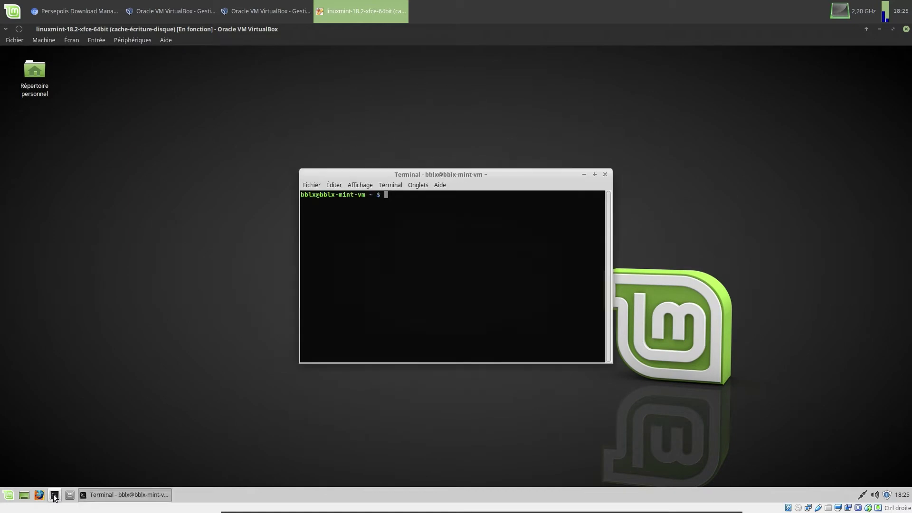
Step: Copy the command sudo add-apt-repository ppa:persepolis/ppa from the Ubuntu and Debian instructions on the Persepolis website
{"action": "left_click", "coordinate": [83, 12]}
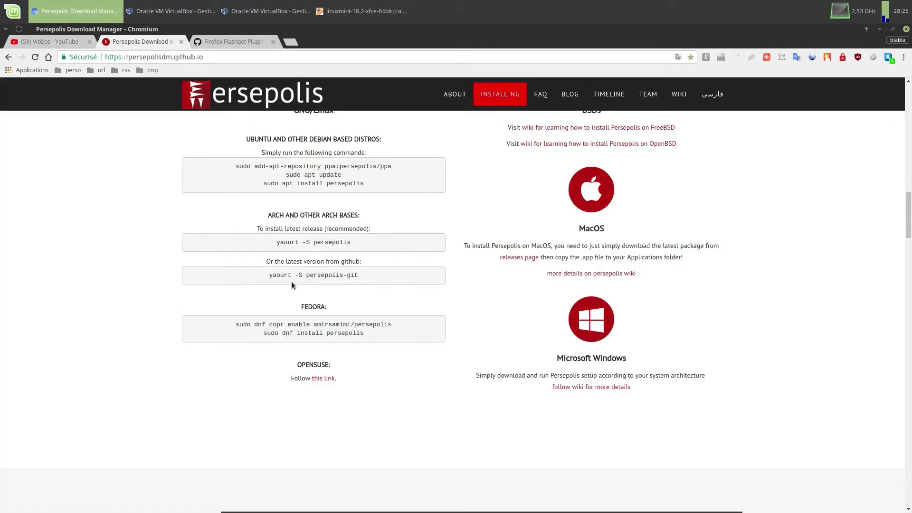
{"action": "double_click", "coordinate": [302, 166]}
{"action": "triple_click", "coordinate": [302, 167]}
{"action": "right_click", "coordinate": [301, 165]}
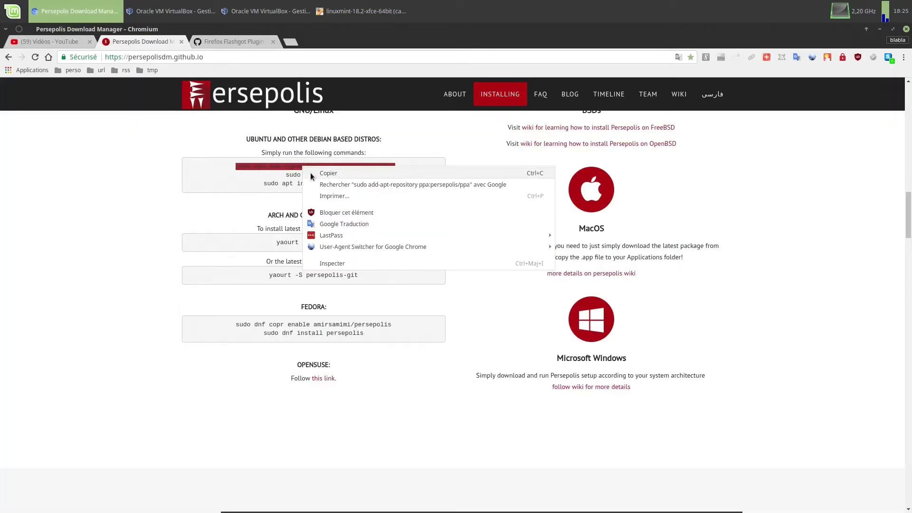
{"action": "left_click", "coordinate": [310, 172]}
Step: Run the copied add-apt-repository command in the virtual machine's terminal, authorize it with the sudo password and accept adding the PPA
{"action": "left_click", "coordinate": [336, 11]}
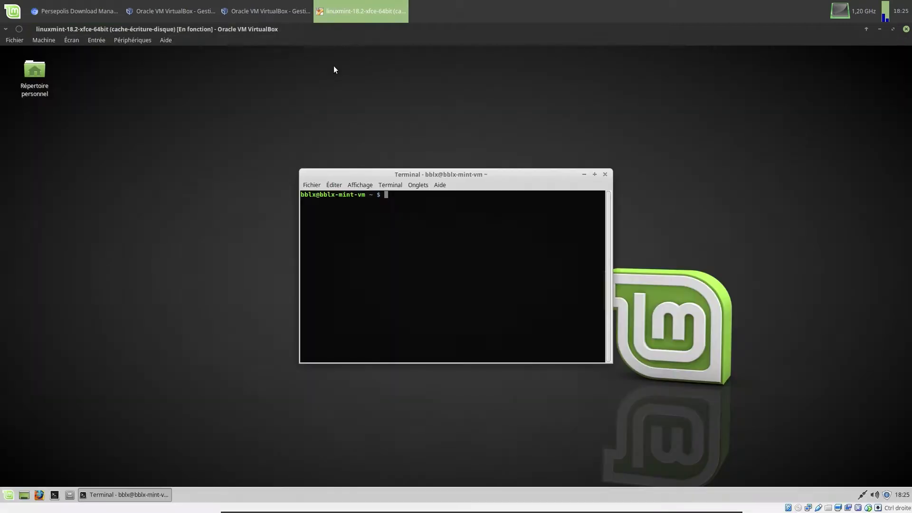
{"action": "right_click", "coordinate": [381, 217]}
{"action": "left_click", "coordinate": [402, 256]}
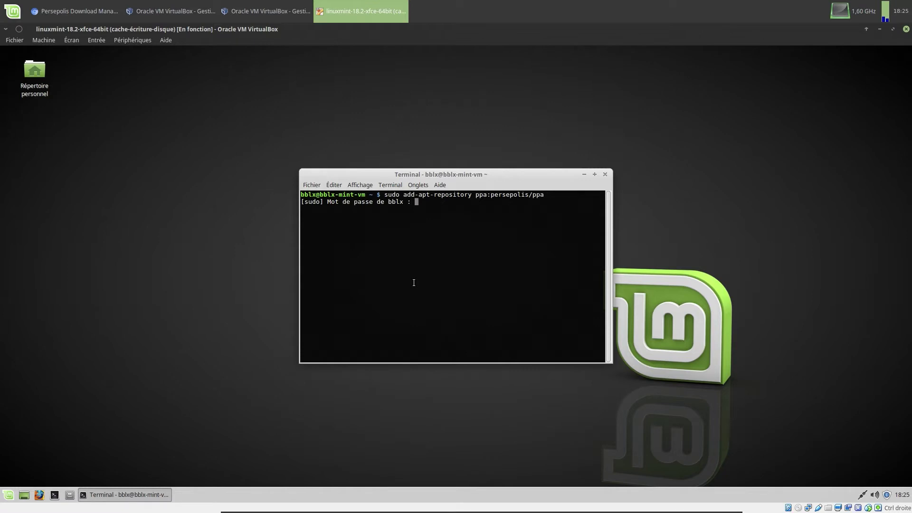
{"action": "key", "text": "Return"}
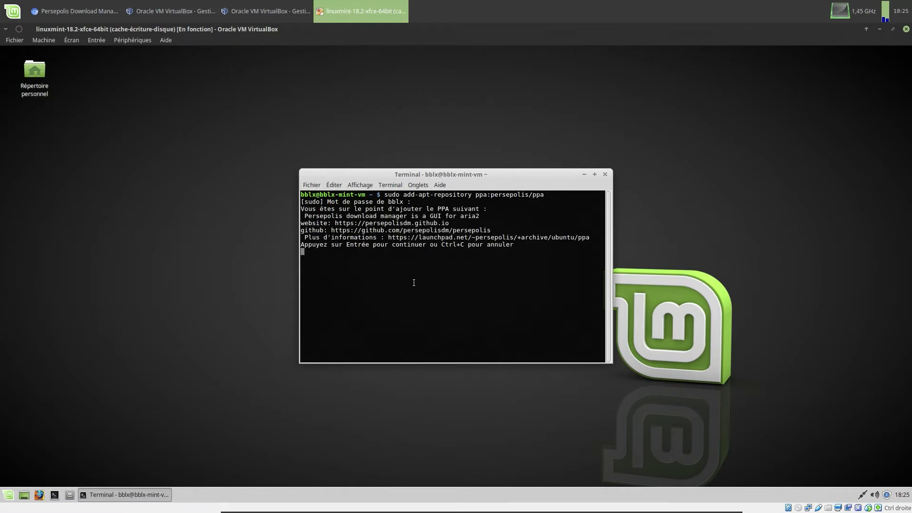
{"action": "key", "text": "Return"}
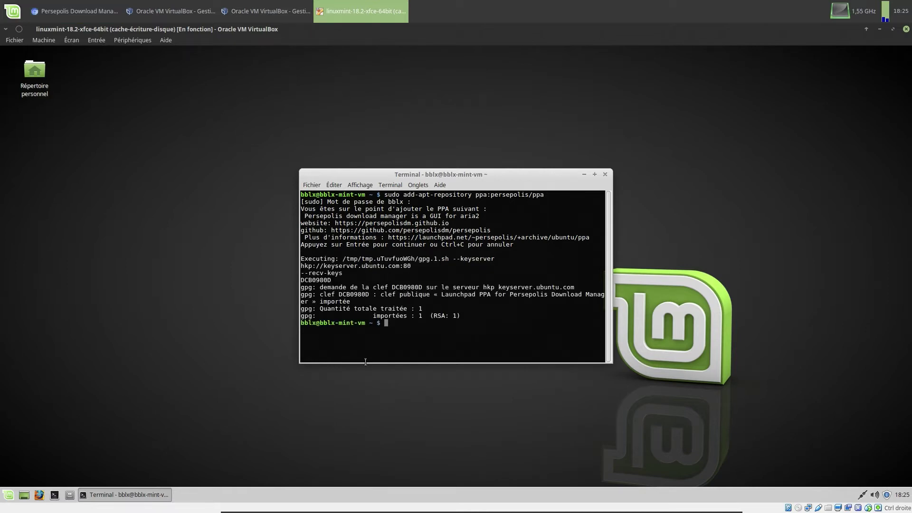
Step: Refresh the package lists with sudo apt update and check the install command on the Persepolis website meanwhile
{"action": "type", "text": "sudo apt update"}
{"action": "key", "text": "Return"}
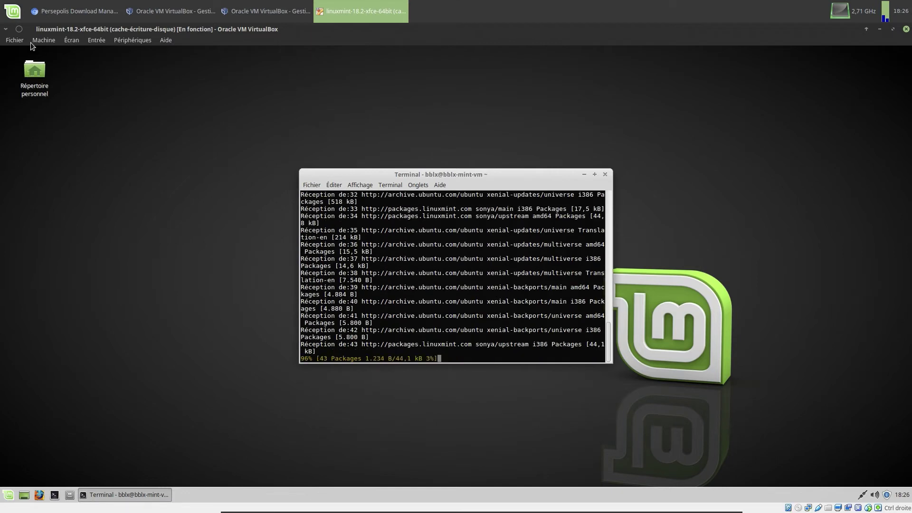
{"action": "left_click", "coordinate": [76, 11]}
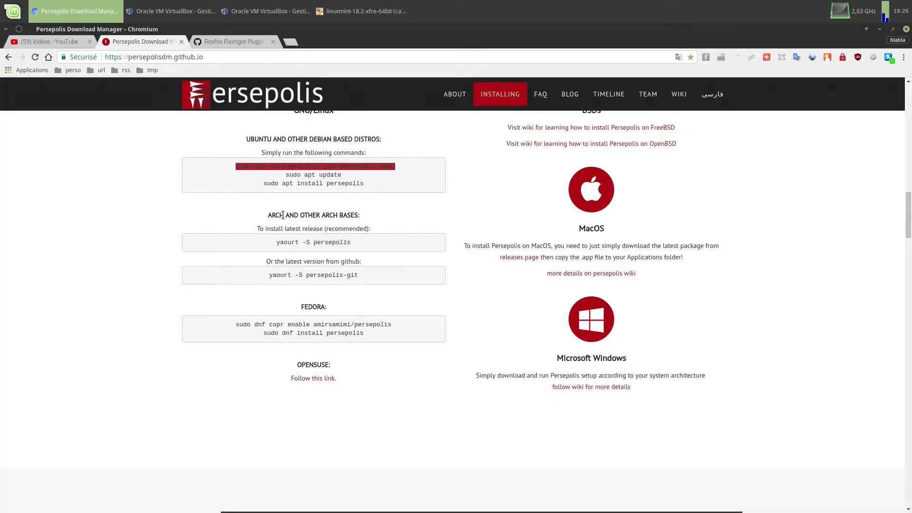
{"action": "left_click", "coordinate": [323, 14]}
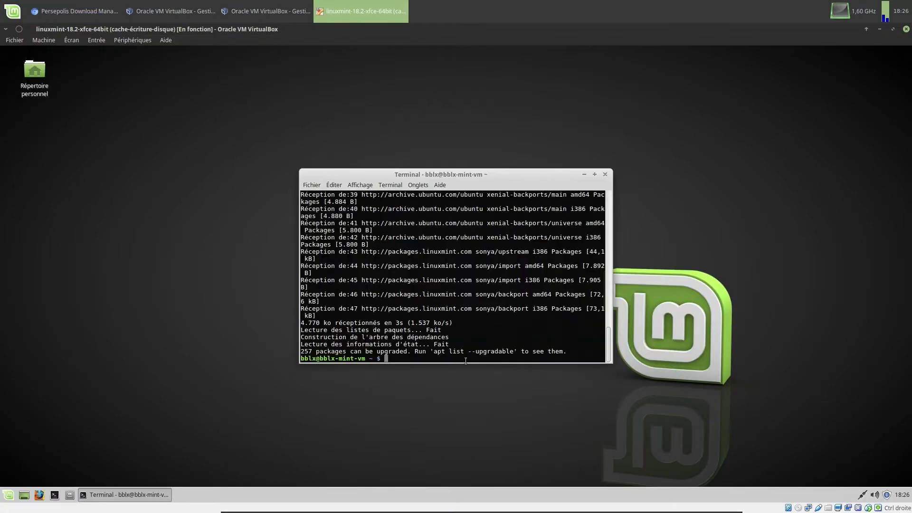
Step: Install the package with sudo apt install persepolis, accept the installation with o and close the terminal when it finishes
{"action": "type", "text": "sudo apt install persepolis"}
{"action": "key", "text": "Return"}
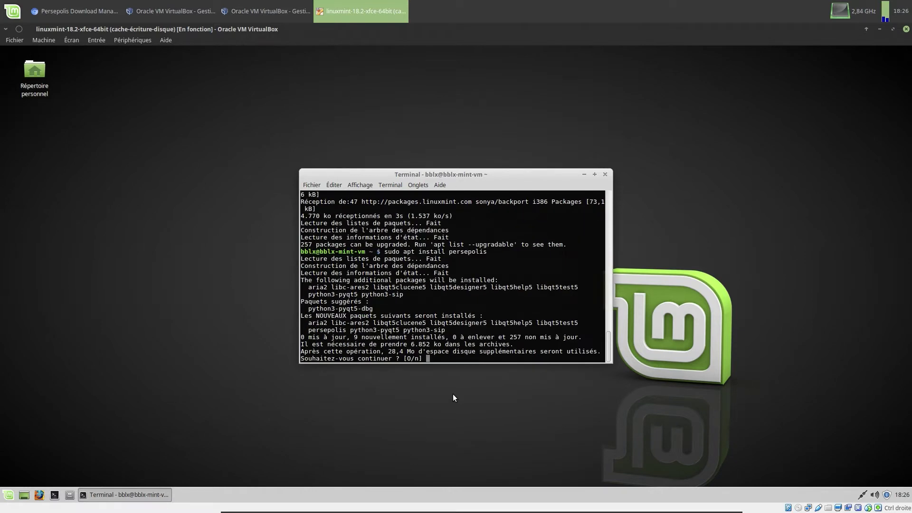
{"action": "type", "text": "o"}
{"action": "key", "text": "Return"}
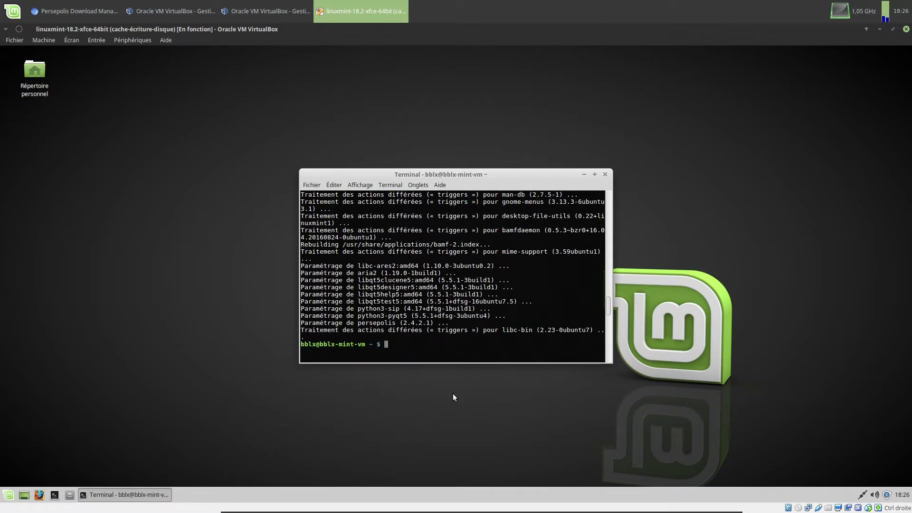
{"action": "left_click", "coordinate": [605, 175]}
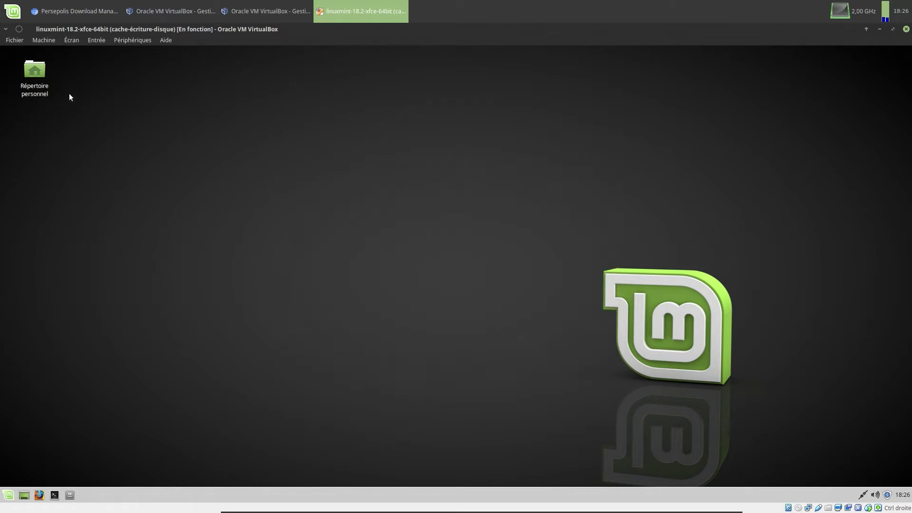
Step: Find Persepolis Download Manager by searching the applications for "per", launch it and move its window to the middle of the desktop
{"action": "left_click", "coordinate": [10, 495]}
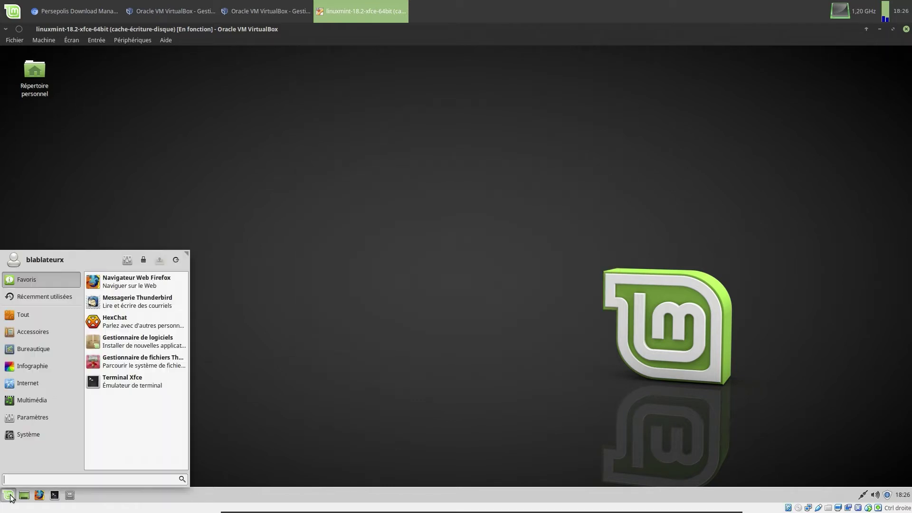
{"action": "type", "text": "per"}
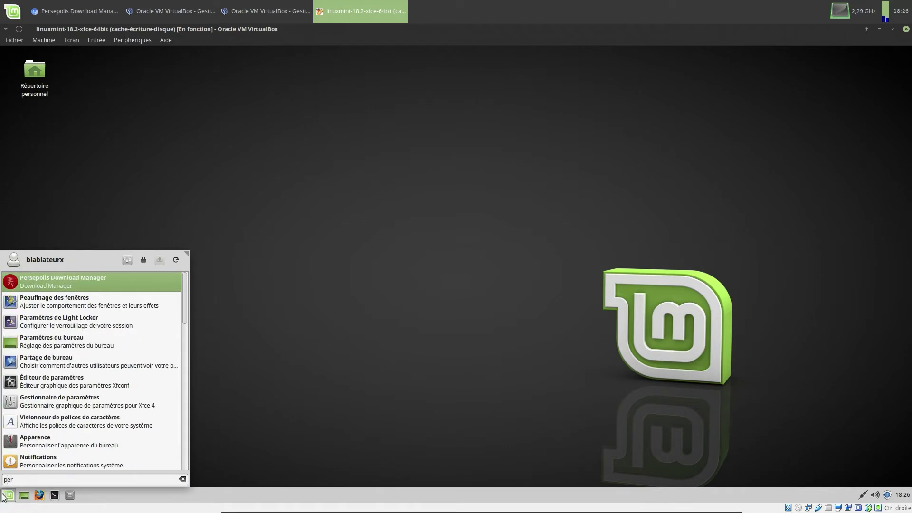
{"action": "left_click", "coordinate": [119, 287]}
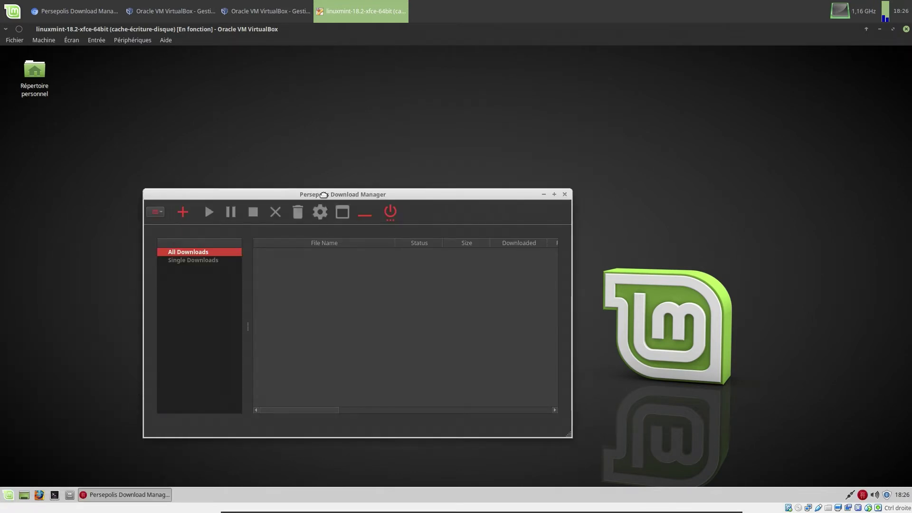
{"action": "left_click_drag", "start_coordinate": [321, 191], "coordinate": [437, 142]}
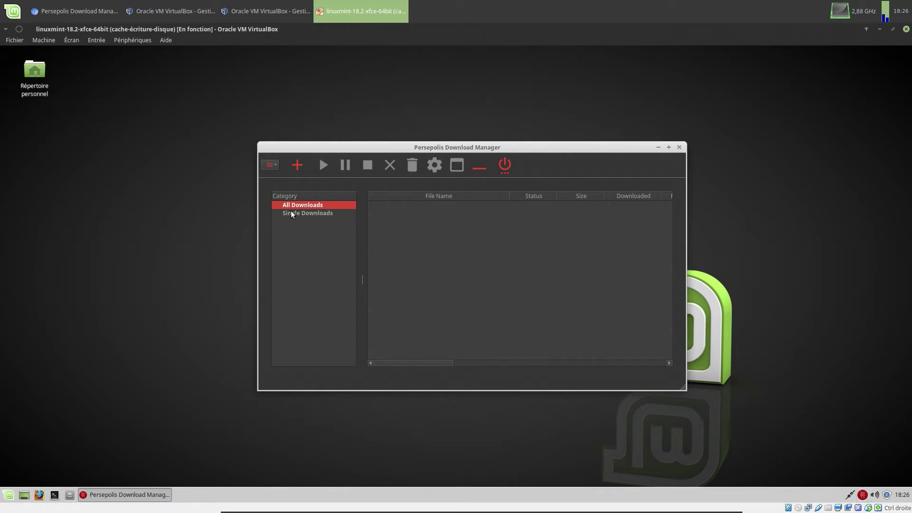
Step: In Persepolis's preferences, set the style to System and the color scheme to Persepolis Dark Blue, and confirm the changes
{"action": "left_click", "coordinate": [272, 167]}
{"action": "mouse_move", "coordinate": [278, 178]}
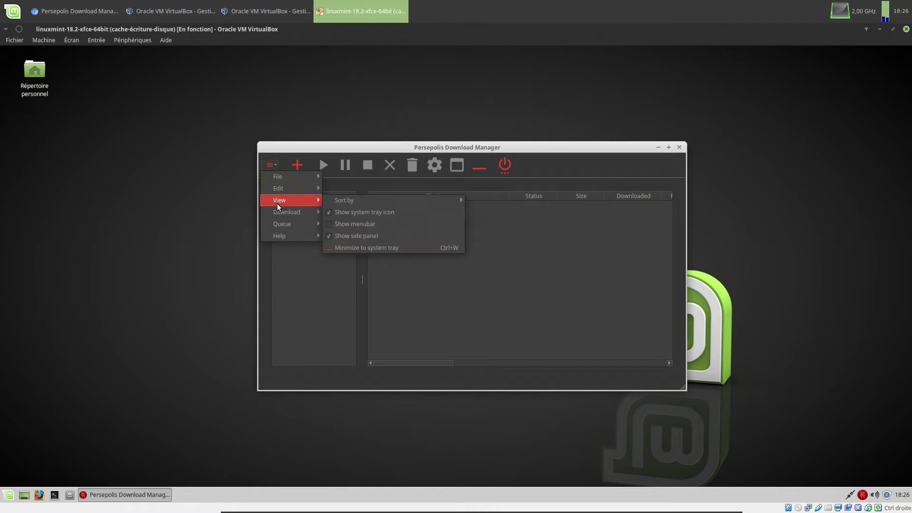
{"action": "mouse_move", "coordinate": [279, 213]}
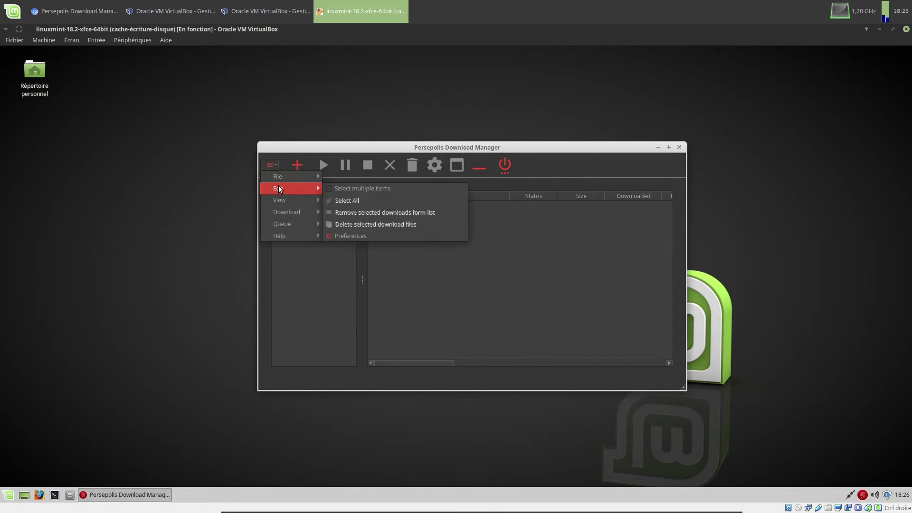
{"action": "left_click", "coordinate": [353, 237]}
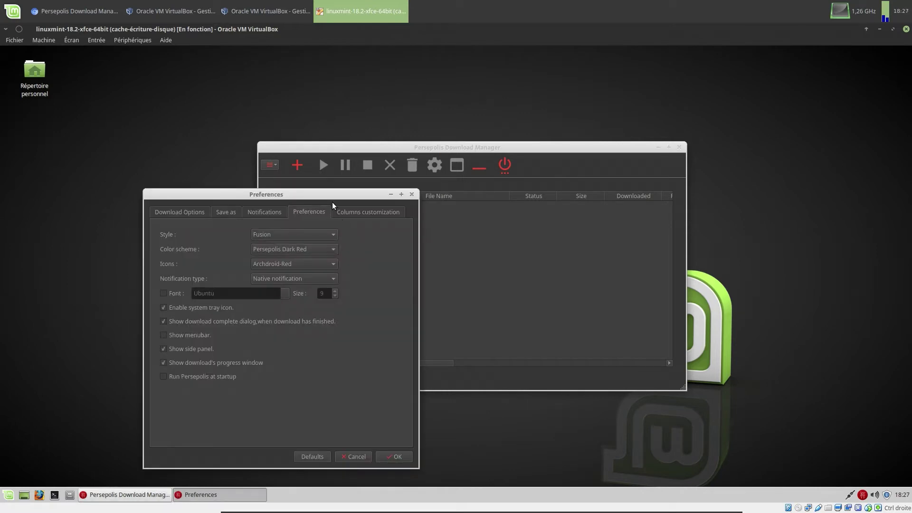
{"action": "left_click_drag", "start_coordinate": [329, 192], "coordinate": [319, 126]}
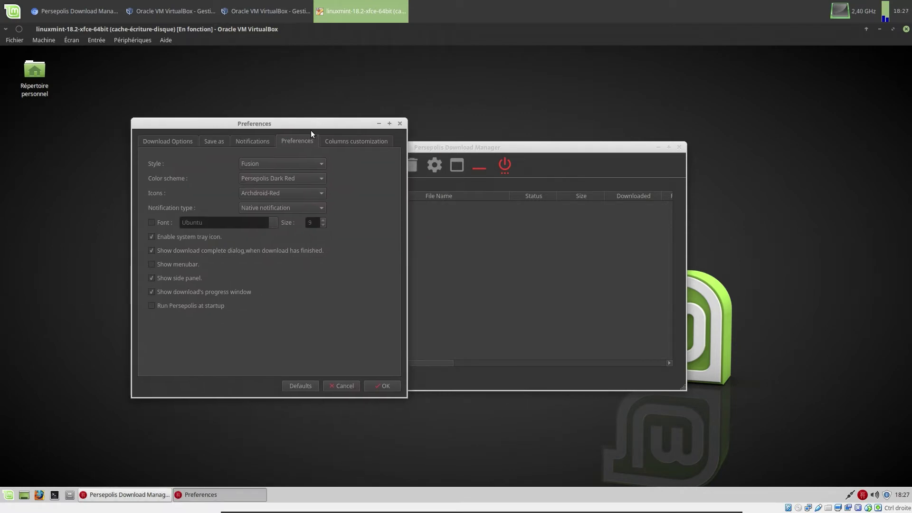
{"action": "left_click", "coordinate": [272, 163]}
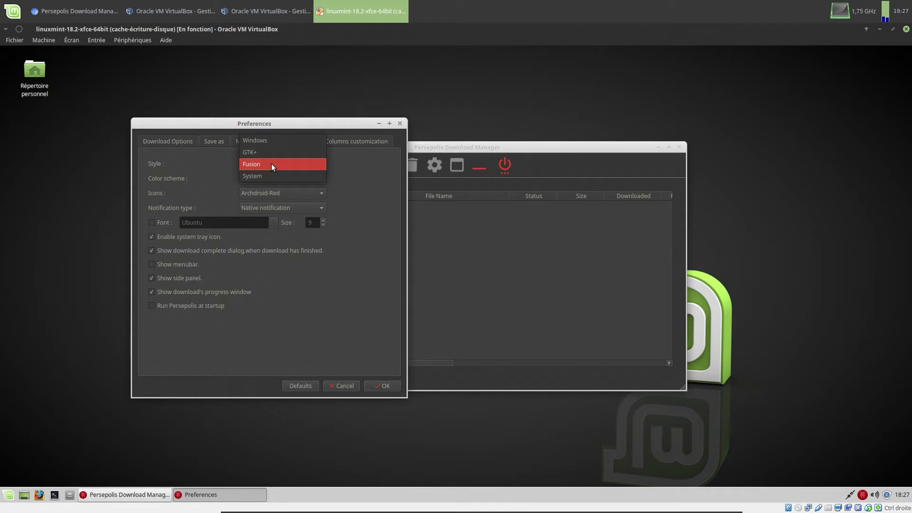
{"action": "left_click", "coordinate": [270, 178]}
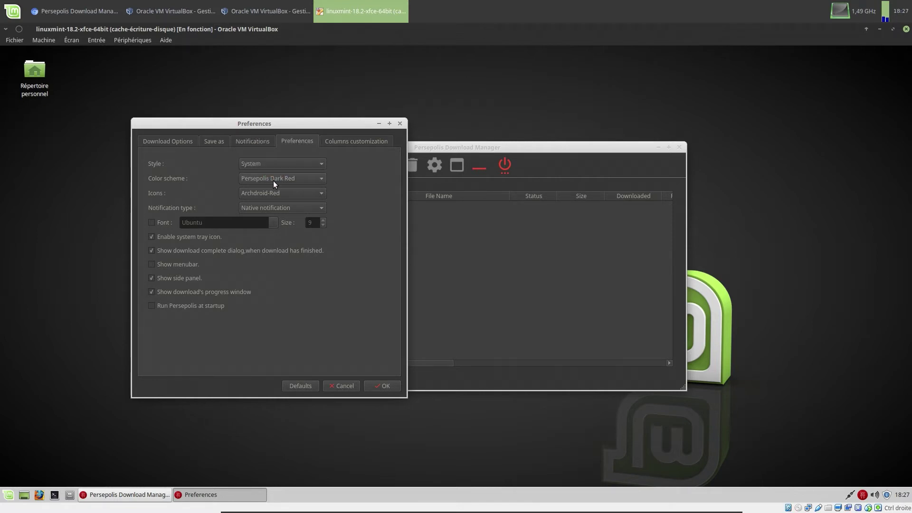
{"action": "left_click", "coordinate": [274, 183]}
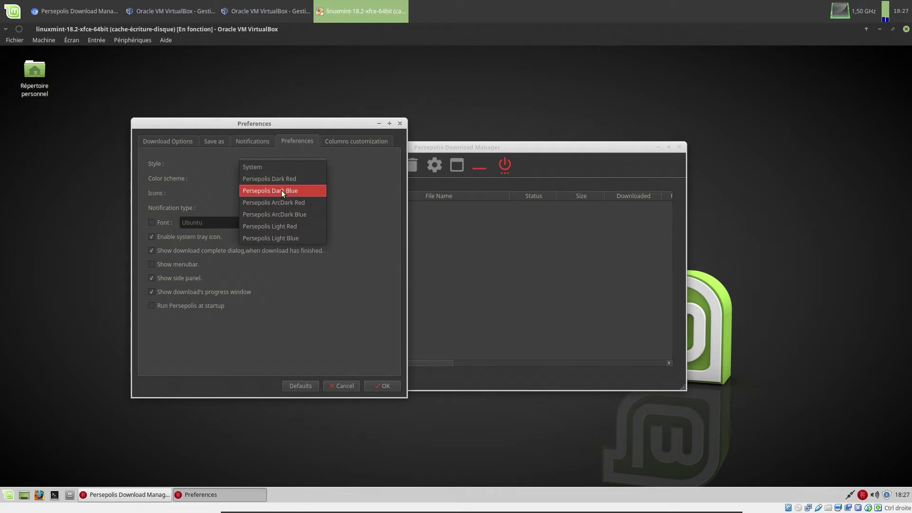
{"action": "left_click", "coordinate": [282, 190]}
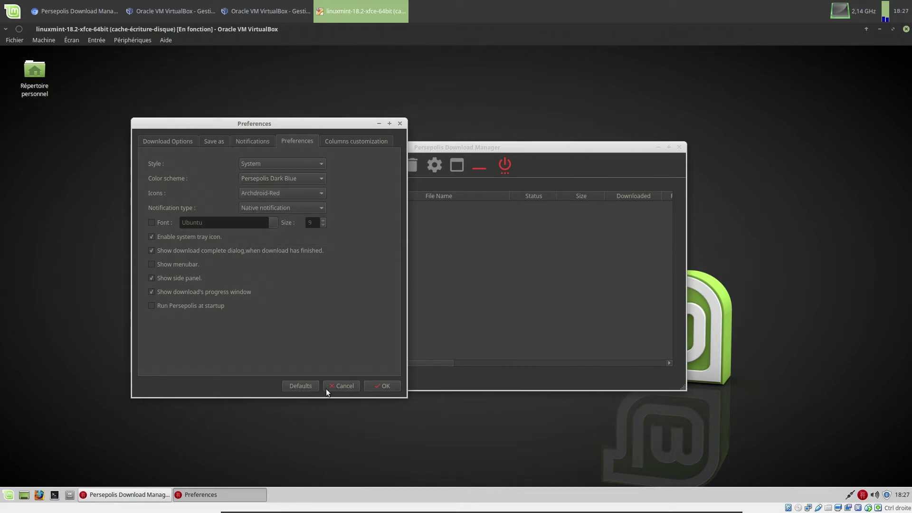
{"action": "left_click", "coordinate": [382, 386]}
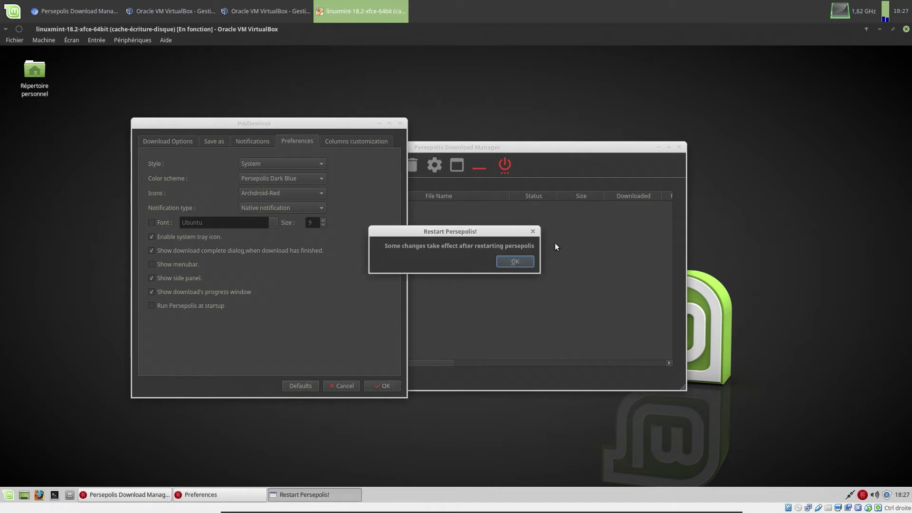
Step: Accept the restart notice, quit Persepolis and relaunch it by searching the applications for "per"
{"action": "left_click", "coordinate": [526, 263]}
{"action": "left_click", "coordinate": [509, 170]}
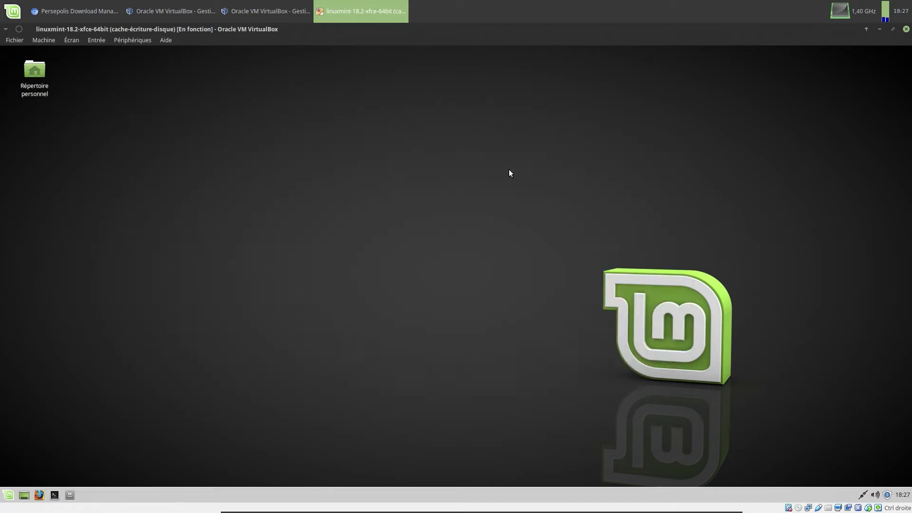
{"action": "left_click", "coordinate": [10, 495]}
{"action": "type", "text": "per"}
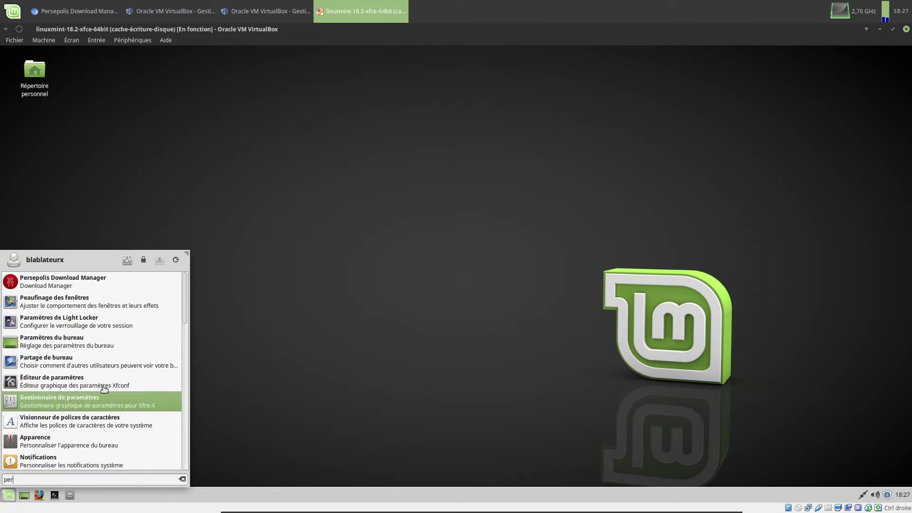
{"action": "left_click", "coordinate": [121, 280]}
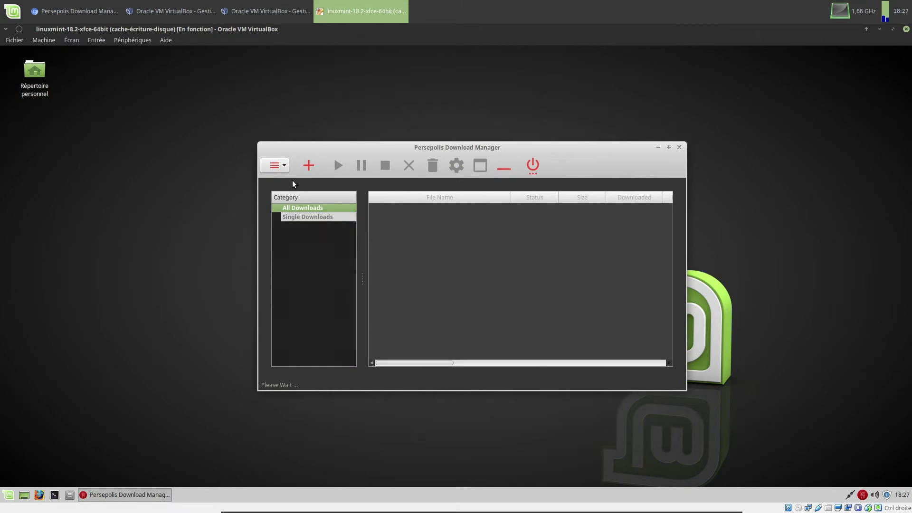
Step: In the preferences, restore the Fusion style and the Persepolis Dark Red color scheme, confirm them and accept the restart notice
{"action": "left_click", "coordinate": [275, 165]}
{"action": "mouse_move", "coordinate": [284, 208]}
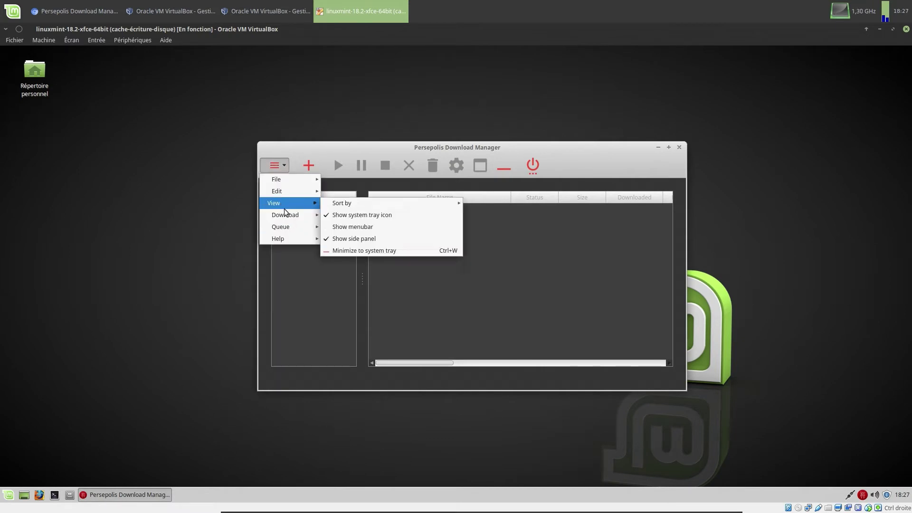
{"action": "mouse_move", "coordinate": [285, 191]}
{"action": "left_click", "coordinate": [338, 239]}
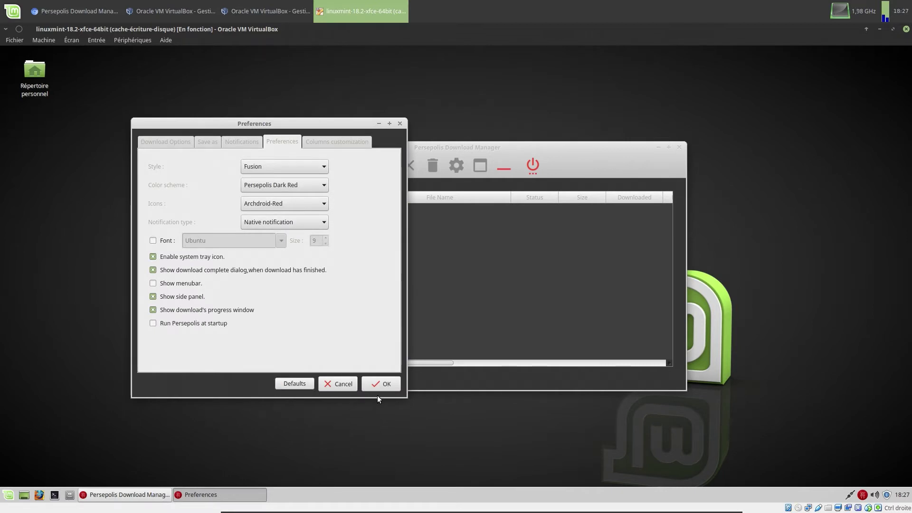
{"action": "left_click", "coordinate": [378, 380]}
{"action": "left_click", "coordinate": [513, 261]}
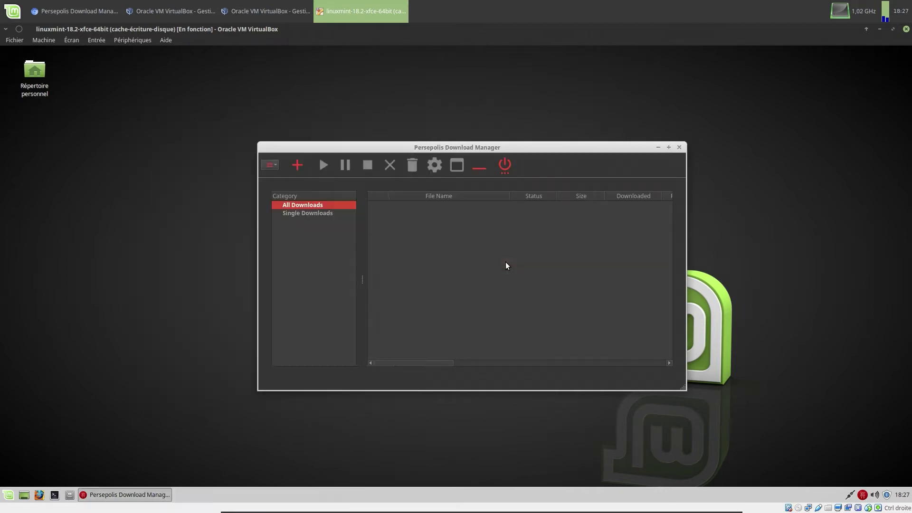
Step: Restart Persepolis so the restored style applies, finding it again with an application search for "per"
{"action": "left_click", "coordinate": [501, 167]}
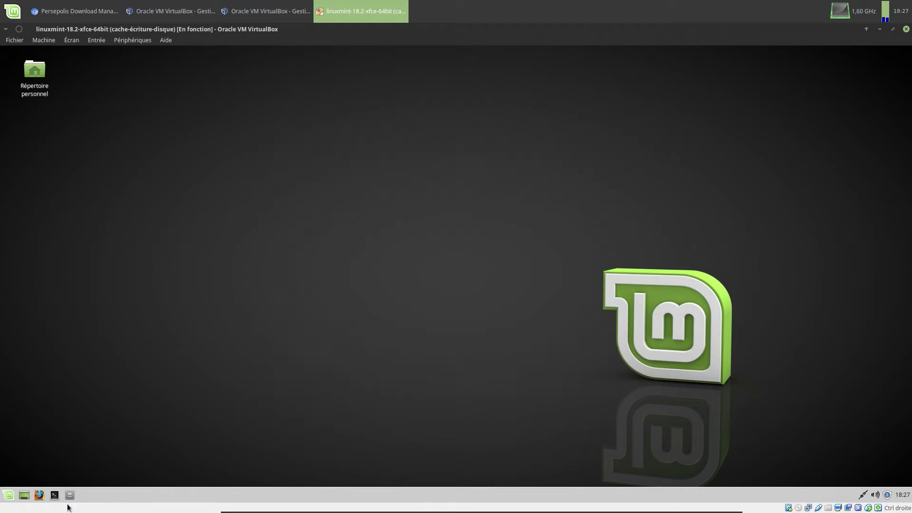
{"action": "left_click", "coordinate": [7, 497]}
{"action": "type", "text": "per"}
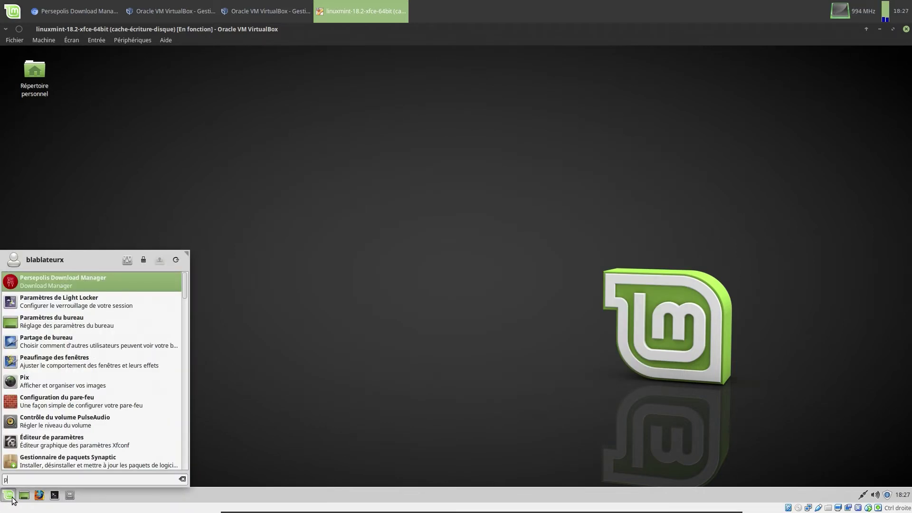
{"action": "left_click", "coordinate": [166, 286]}
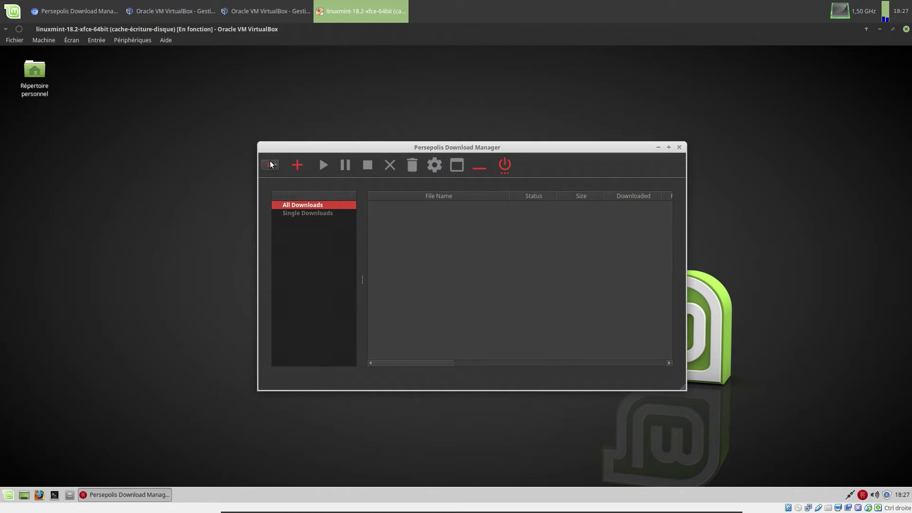
Step: Open the preferences, shift the dialog clear of the main window's center and enable Show menubar and Run Persepolis at startup
{"action": "left_click", "coordinate": [270, 165]}
{"action": "mouse_move", "coordinate": [280, 190]}
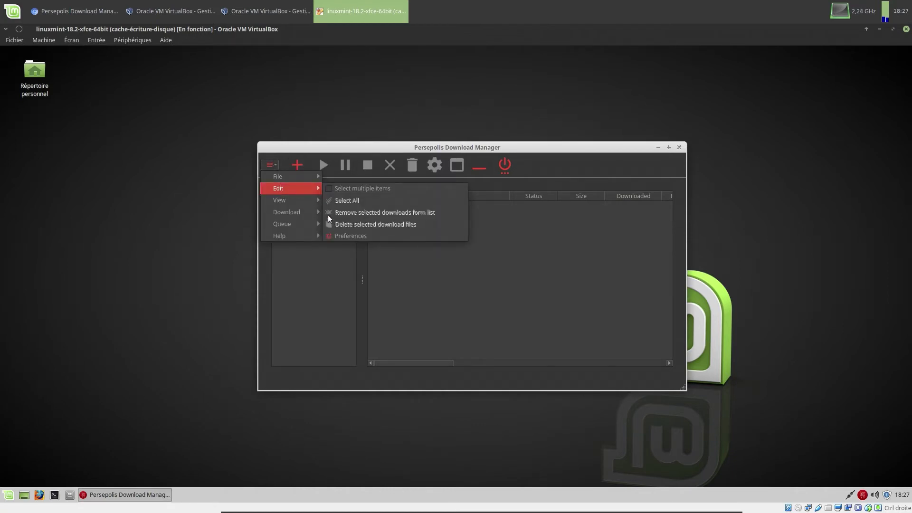
{"action": "left_click", "coordinate": [338, 235]}
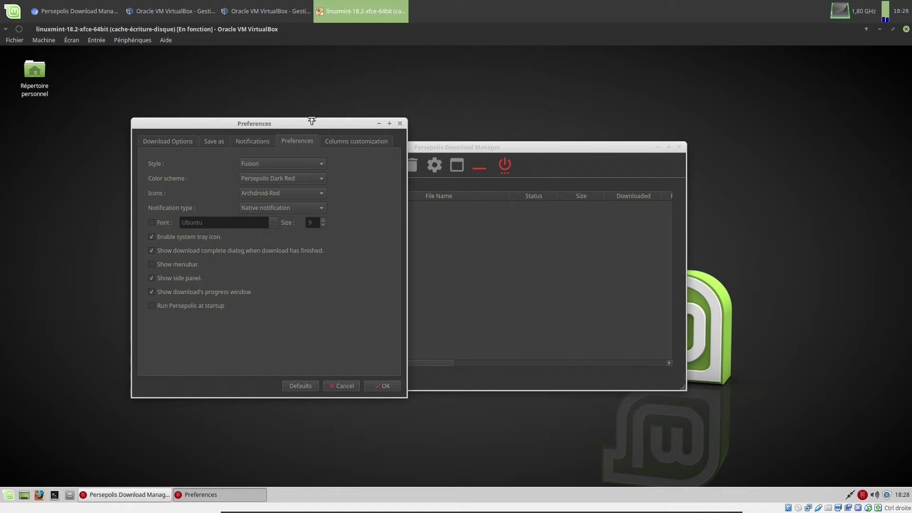
{"action": "left_click_drag", "start_coordinate": [313, 122], "coordinate": [710, 157]}
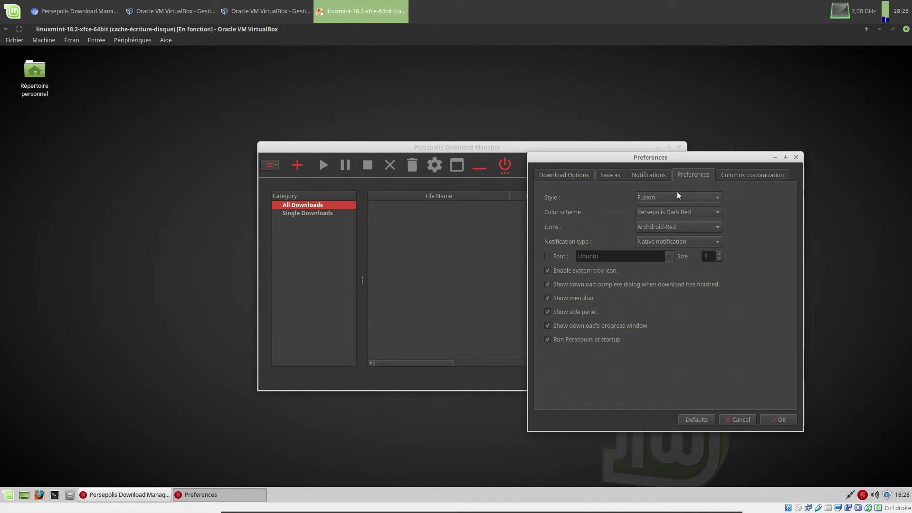
Step: Examine the preferences for download options, save folders, notification sounds, general appearance and visible columns
{"action": "left_click", "coordinate": [563, 175]}
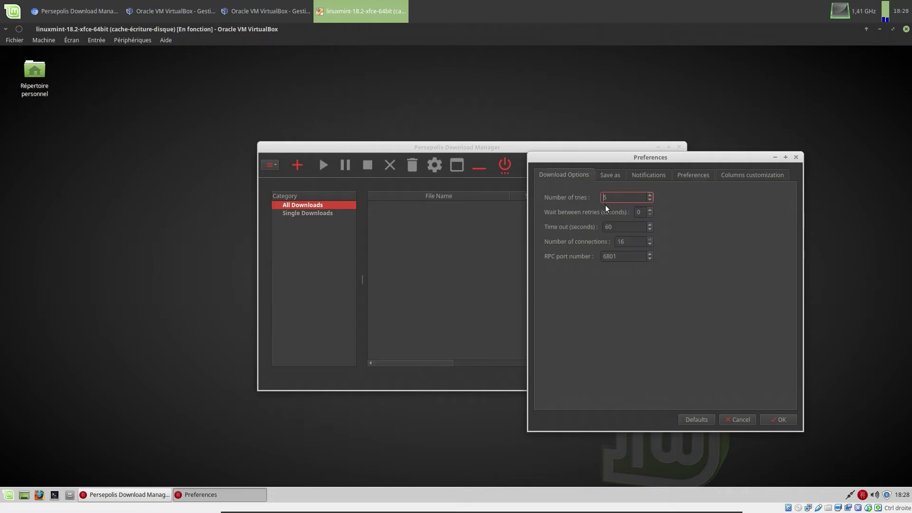
{"action": "left_click", "coordinate": [609, 176]}
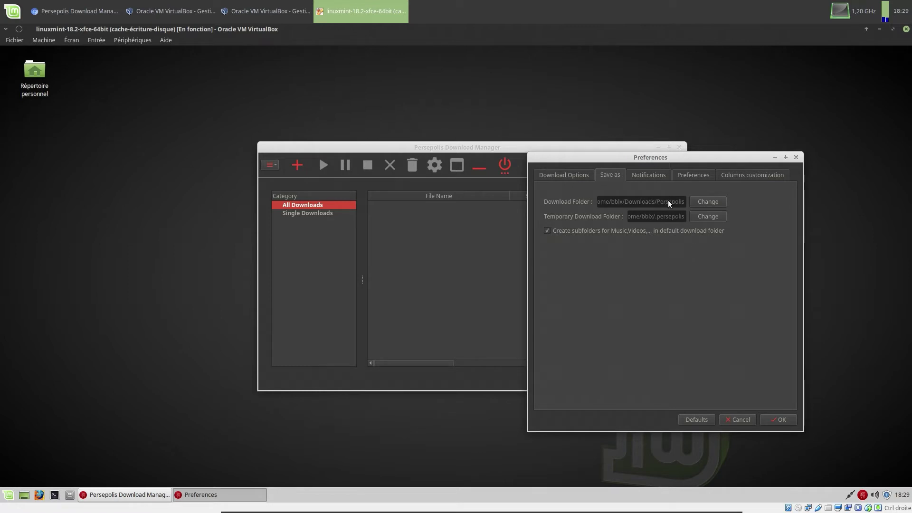
{"action": "left_click", "coordinate": [651, 175]}
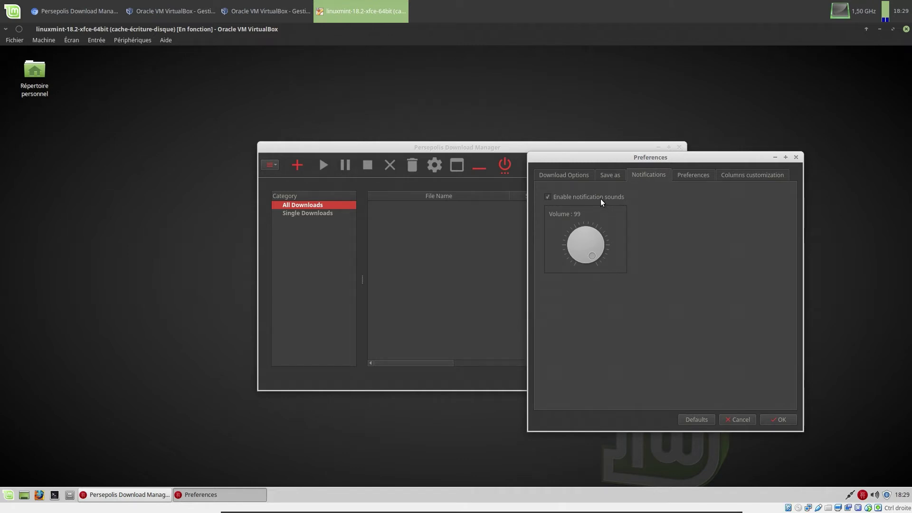
{"action": "left_click_drag", "start_coordinate": [592, 257], "coordinate": [591, 277]}
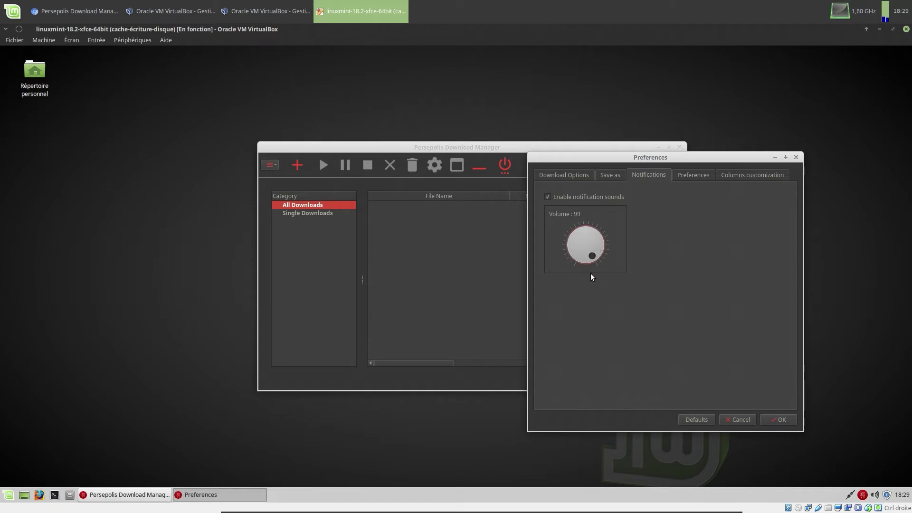
{"action": "left_click", "coordinate": [689, 177]}
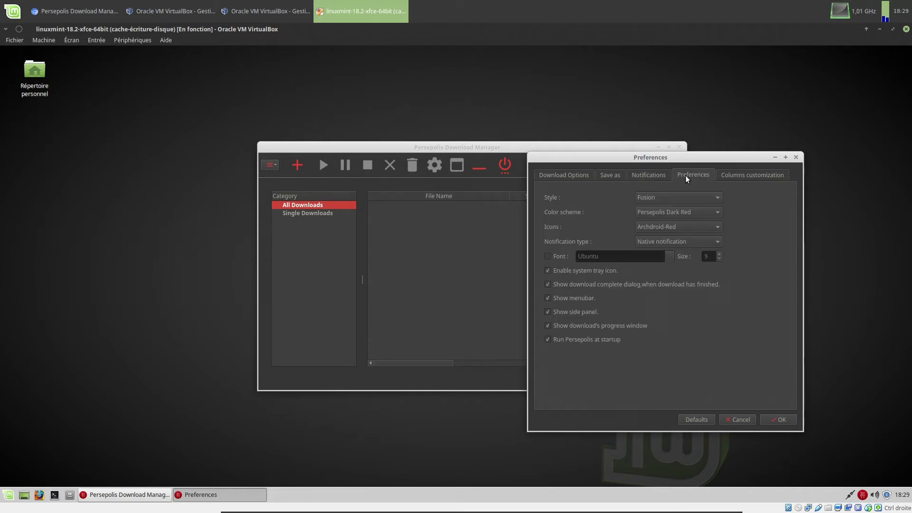
{"action": "left_click", "coordinate": [731, 177]}
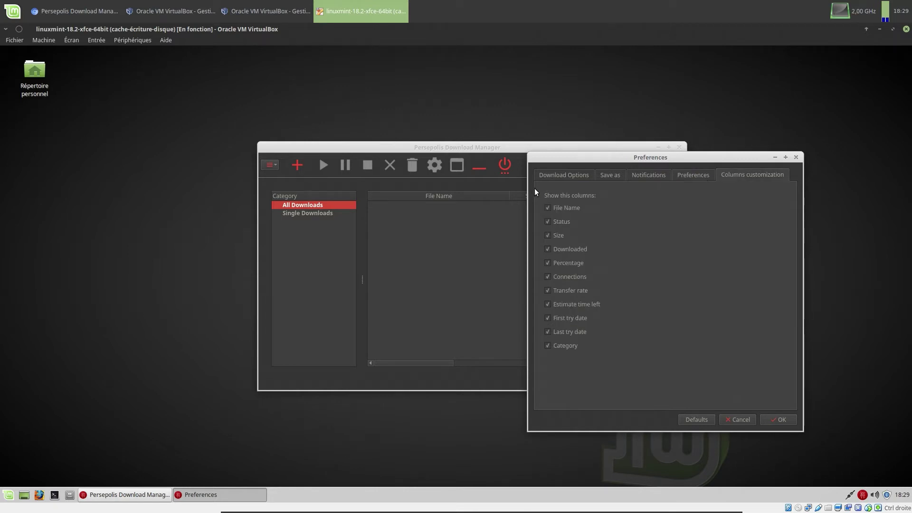
Step: Move the main window beside the preferences and look through the download table's columns up to Category
{"action": "left_click_drag", "start_coordinate": [486, 147], "coordinate": [278, 166]}
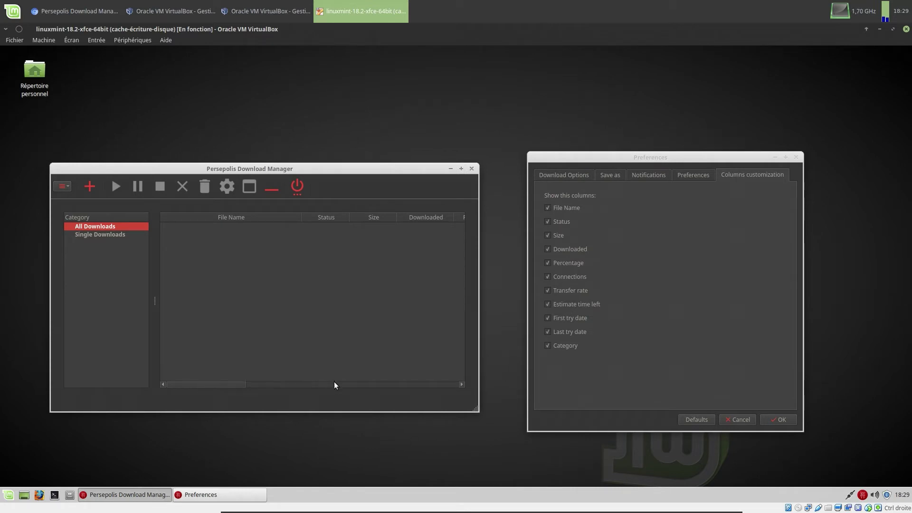
{"action": "left_click", "coordinate": [423, 383]}
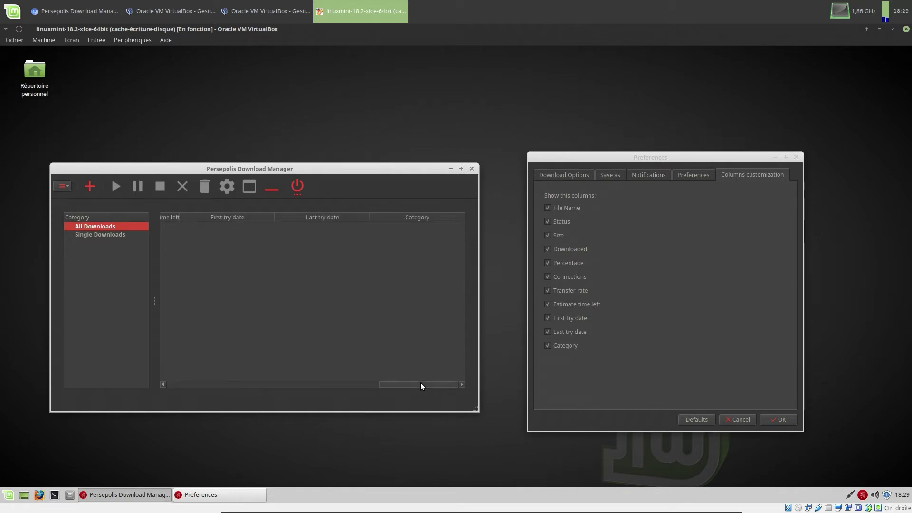
{"action": "left_click", "coordinate": [163, 384]}
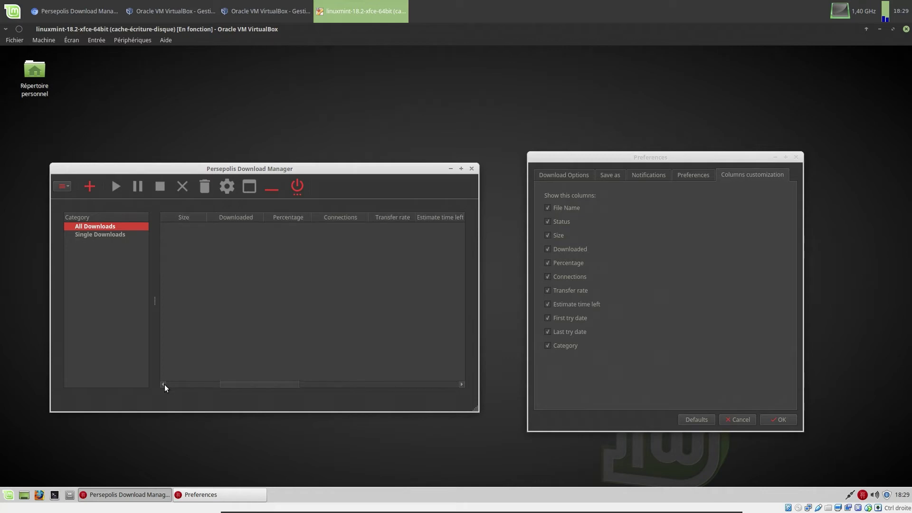
Step: Confirm the preferences and restart Persepolis, finding it by searching the applications for "per"
{"action": "left_click", "coordinate": [773, 423]}
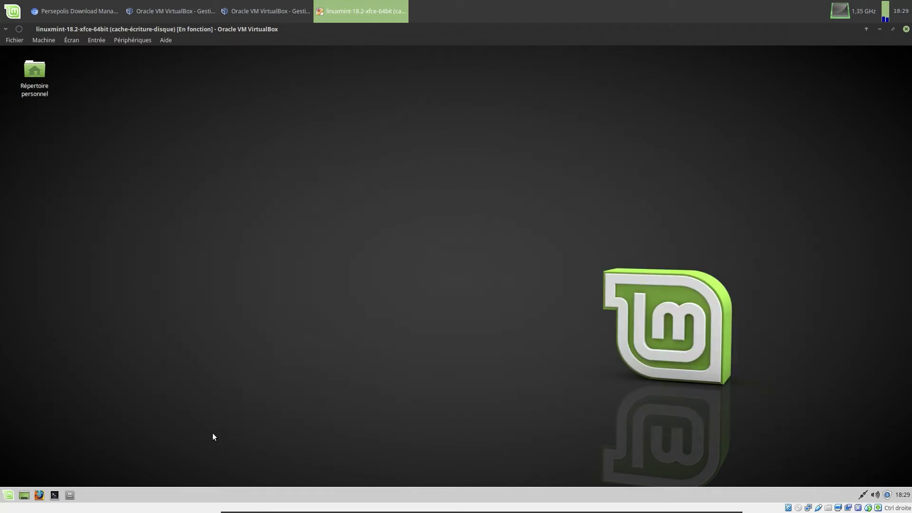
{"action": "left_click", "coordinate": [8, 495]}
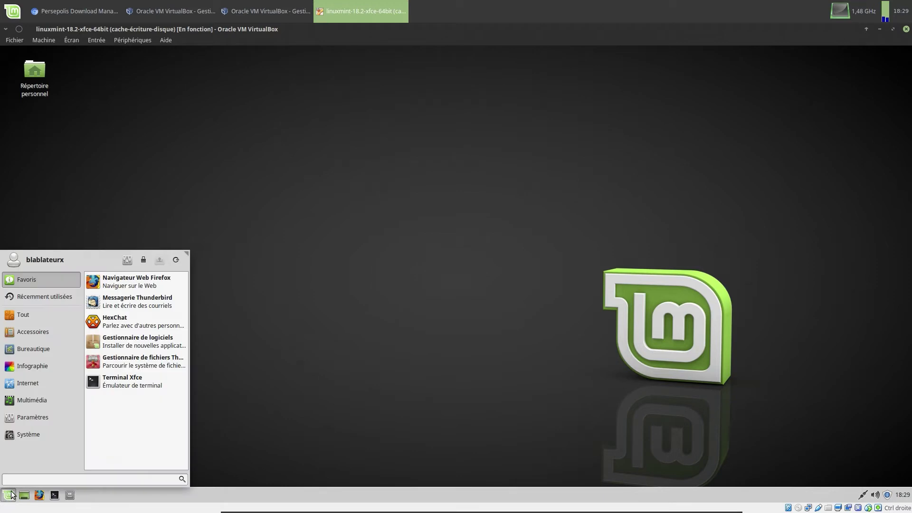
{"action": "type", "text": "per"}
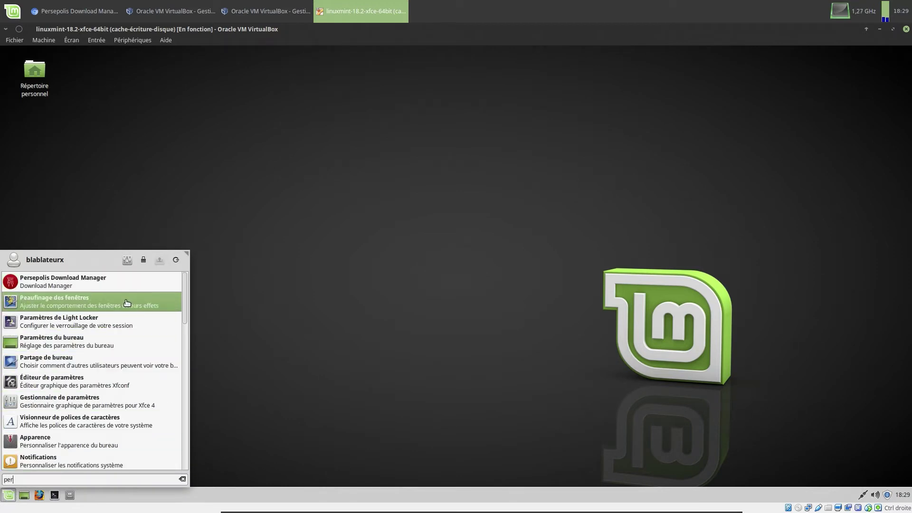
{"action": "left_click", "coordinate": [122, 282]}
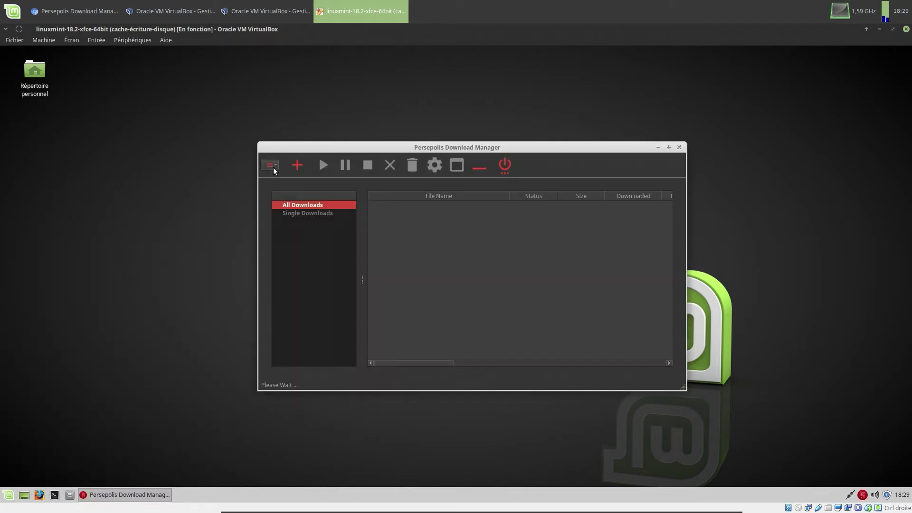
Step: Open the Persepolis preferences and look over the download options, save folders and notification settings
{"action": "left_click", "coordinate": [273, 165]}
{"action": "mouse_move", "coordinate": [291, 218]}
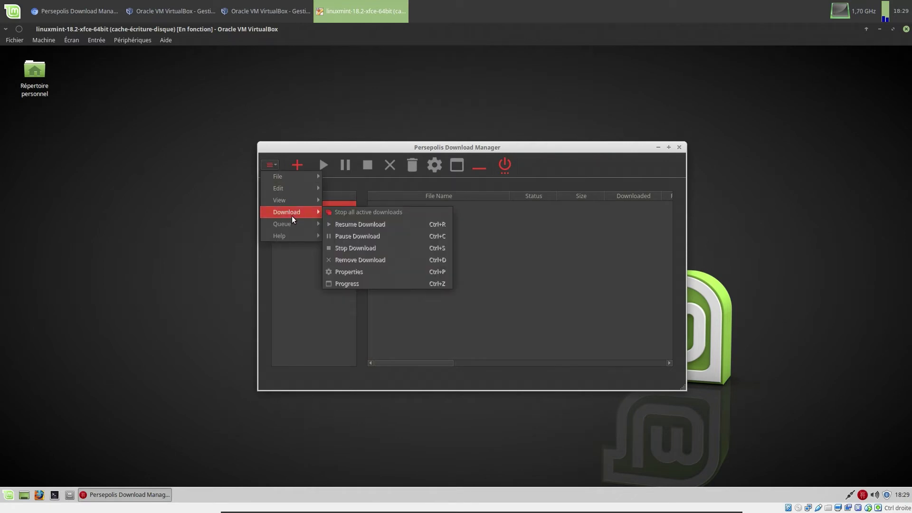
{"action": "mouse_move", "coordinate": [298, 191]}
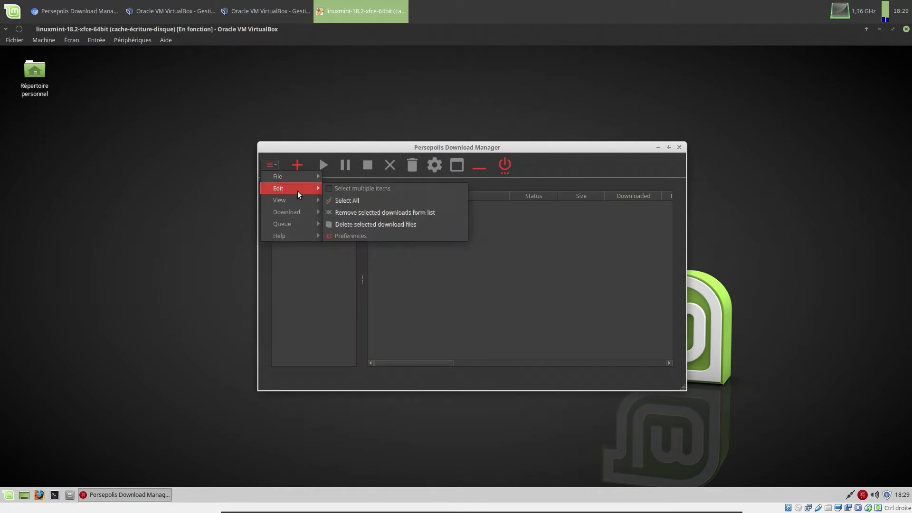
{"action": "left_click", "coordinate": [353, 235]}
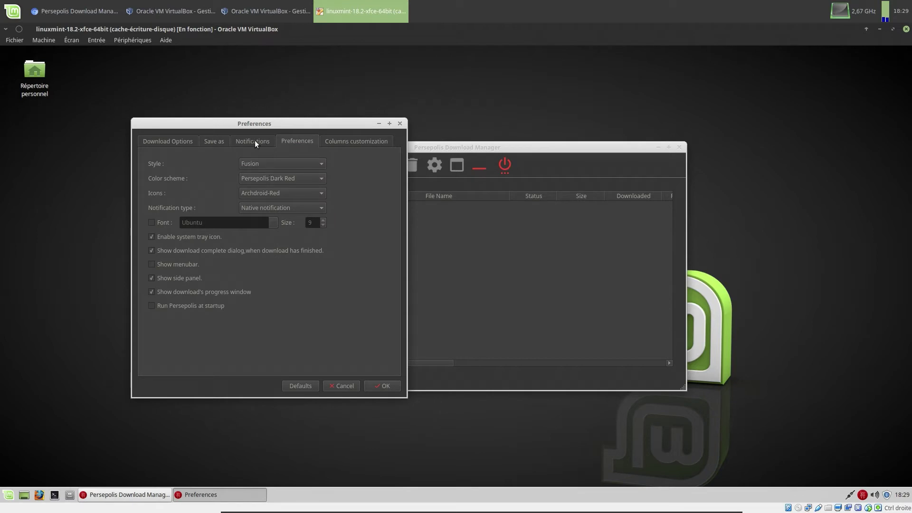
{"action": "left_click", "coordinate": [183, 139]}
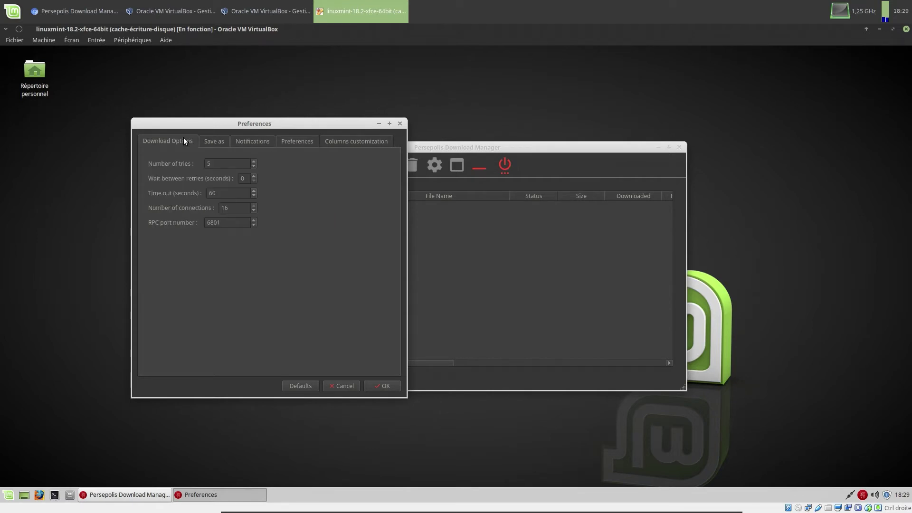
{"action": "left_click", "coordinate": [213, 140]}
{"action": "left_click", "coordinate": [248, 141]}
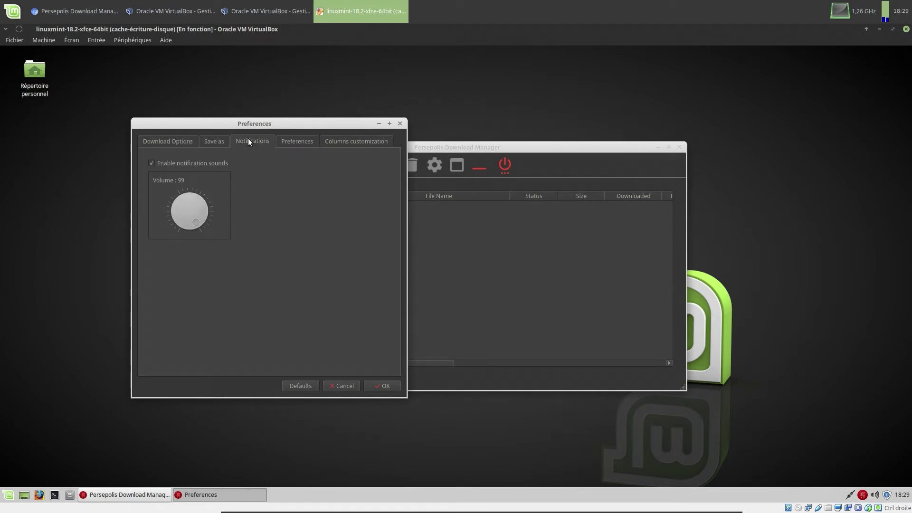
Step: Enable Show menubar and Run Persepolis at startup in the general preferences, and confirm the changes
{"action": "left_click", "coordinate": [287, 140]}
{"action": "left_click", "coordinate": [163, 265]}
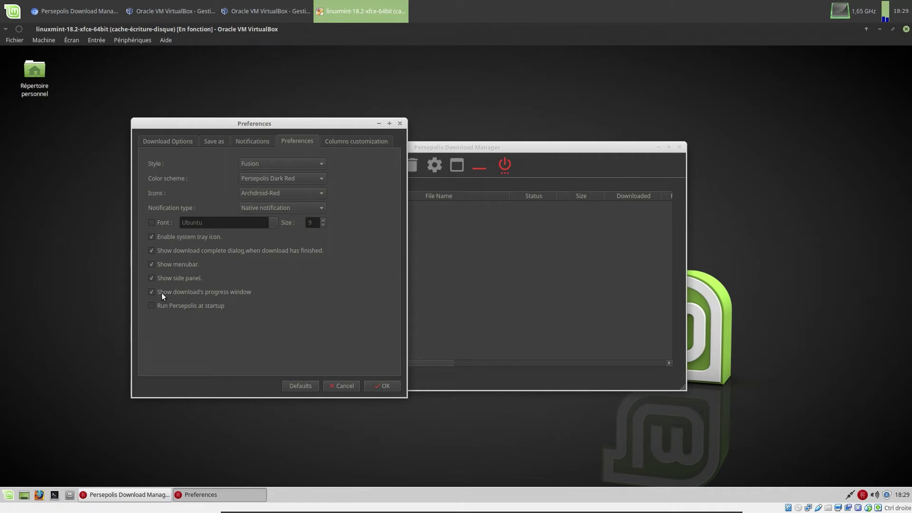
{"action": "left_click", "coordinate": [376, 386]}
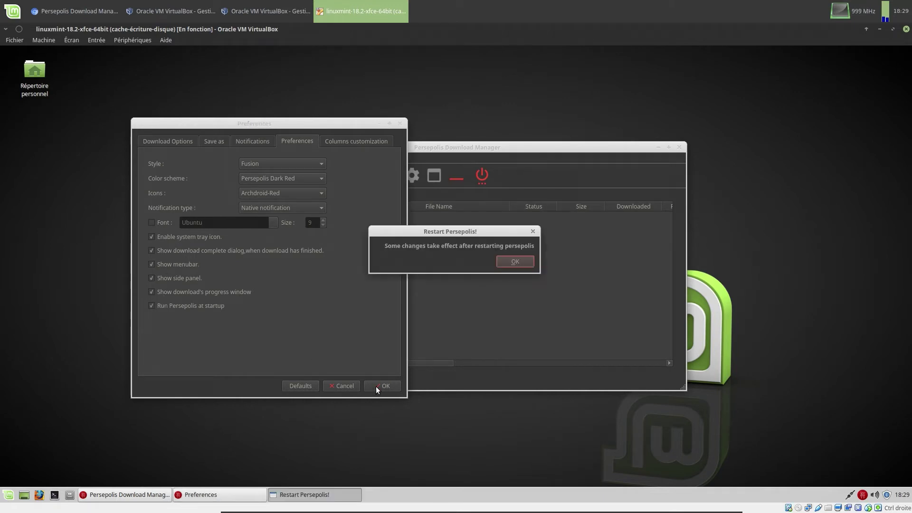
{"action": "left_click", "coordinate": [510, 261]}
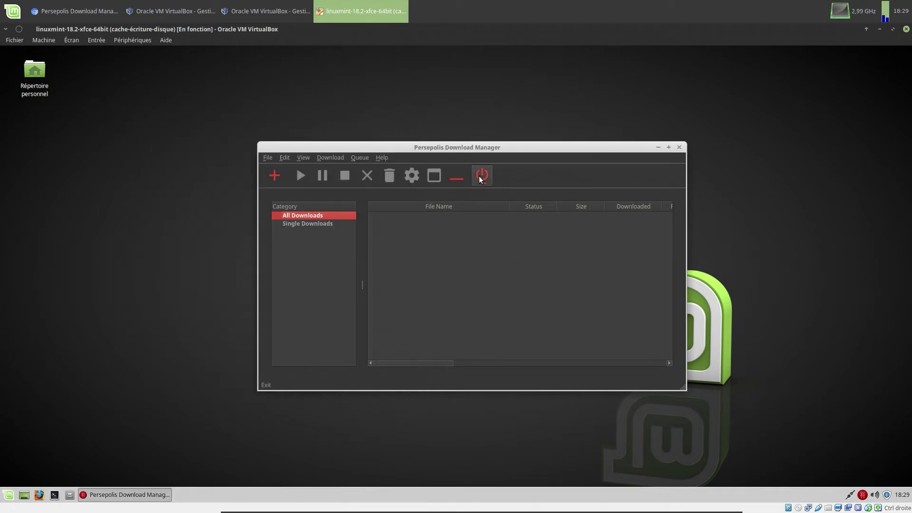
Step: Look through the menubar's menus, recheck the general preferences and confirm them as they are
{"action": "left_click", "coordinate": [285, 158]}
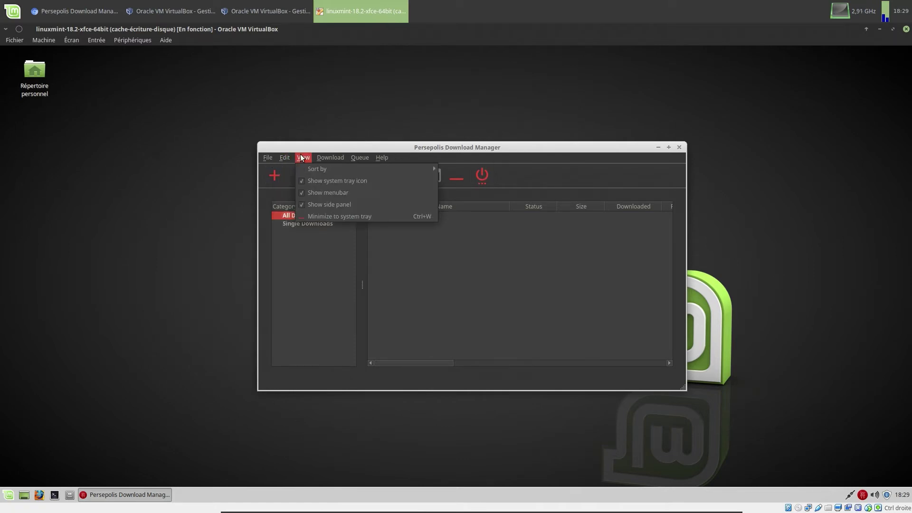
{"action": "mouse_move", "coordinate": [360, 156]}
{"action": "left_click", "coordinate": [582, 151]}
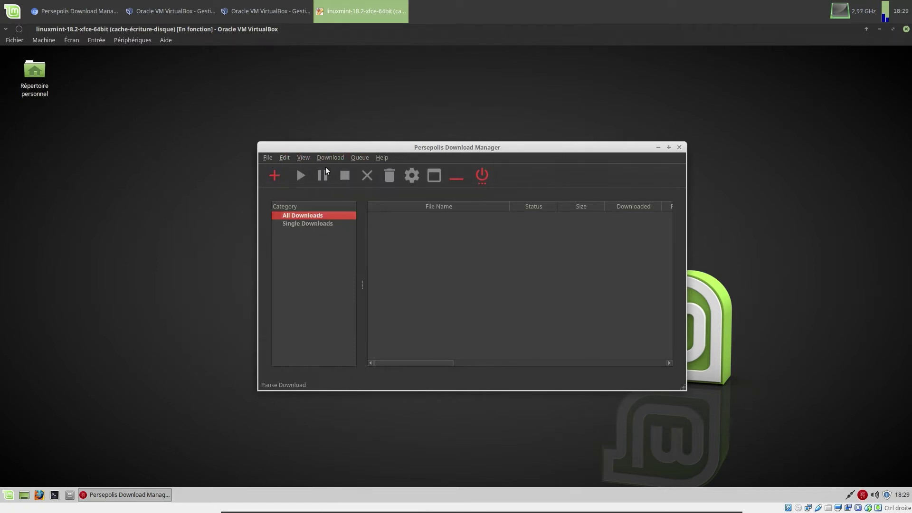
{"action": "left_click", "coordinate": [284, 158]}
{"action": "left_click", "coordinate": [297, 213]}
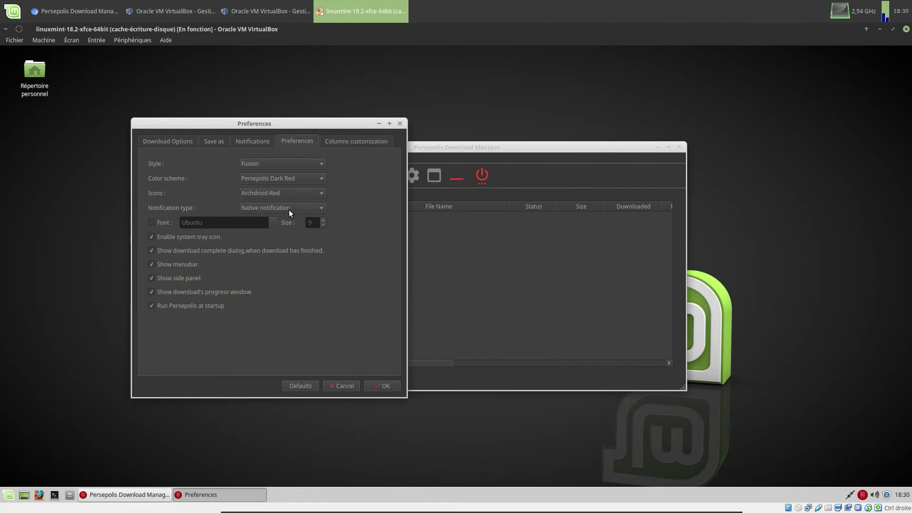
{"action": "left_click", "coordinate": [382, 386]}
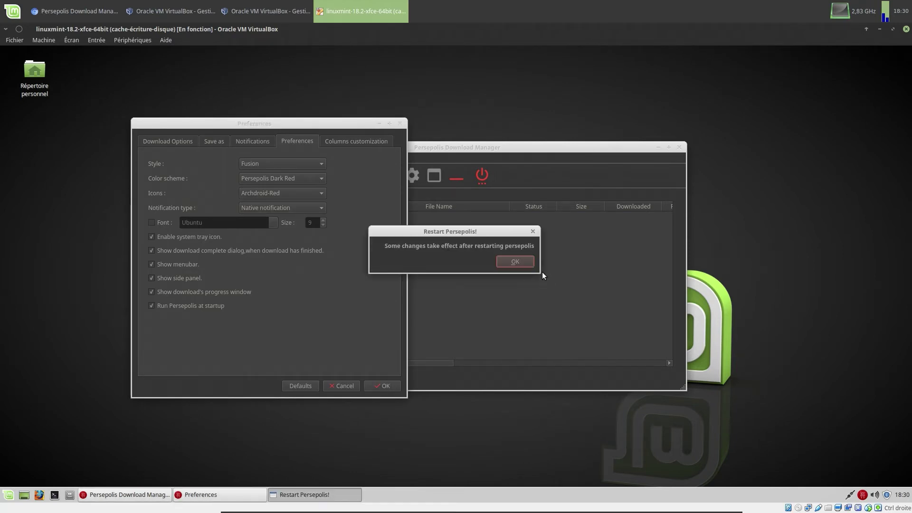
{"action": "left_click", "coordinate": [515, 262]}
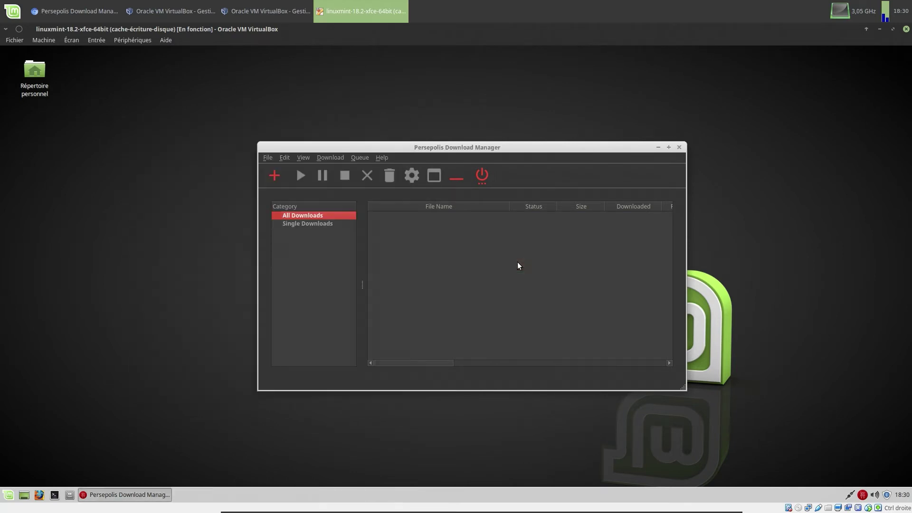
Step: Log out of the Xfce session and log back in by entering the account password
{"action": "left_click", "coordinate": [9, 494]}
{"action": "left_click", "coordinate": [177, 260]}
{"action": "left_click", "coordinate": [403, 240]}
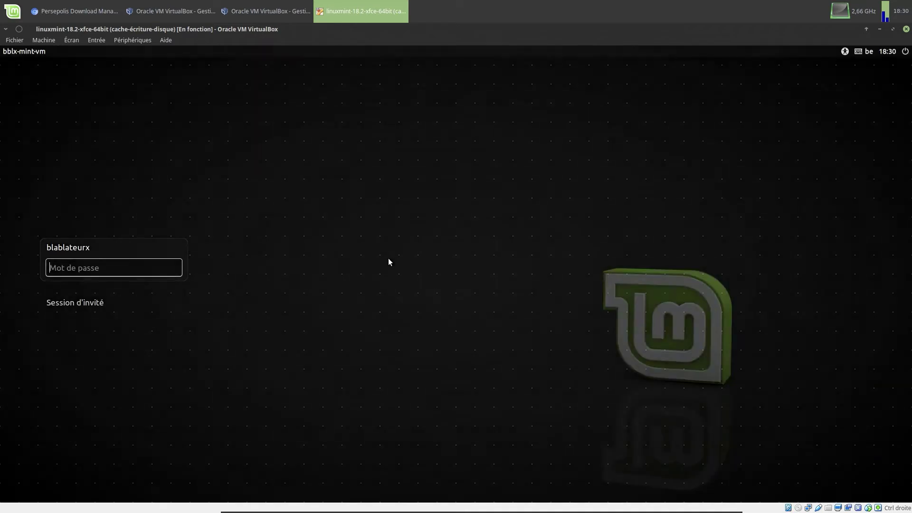
{"action": "type", "text": "•••••"}
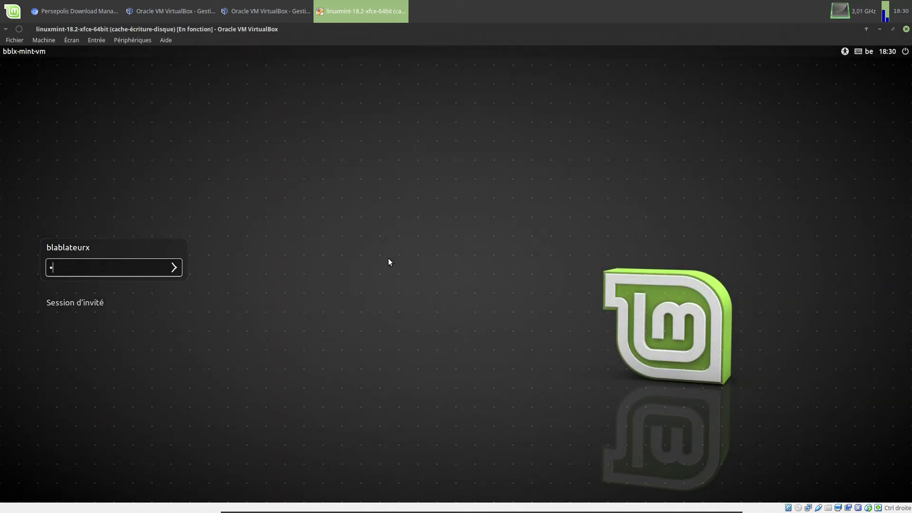
{"action": "key", "text": "Return"}
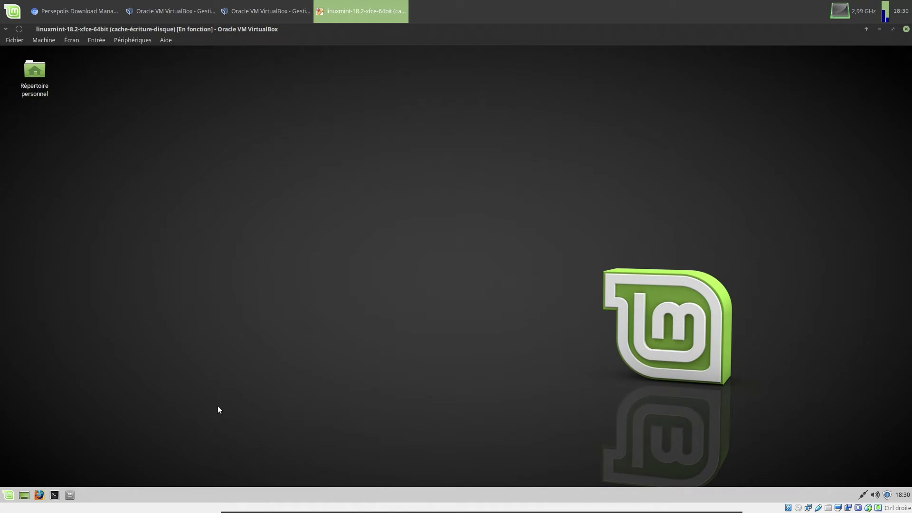
Step: Launch Persepolis by searching the applications for "per", check its startup option in the preferences and leave them unchanged
{"action": "left_click", "coordinate": [7, 495]}
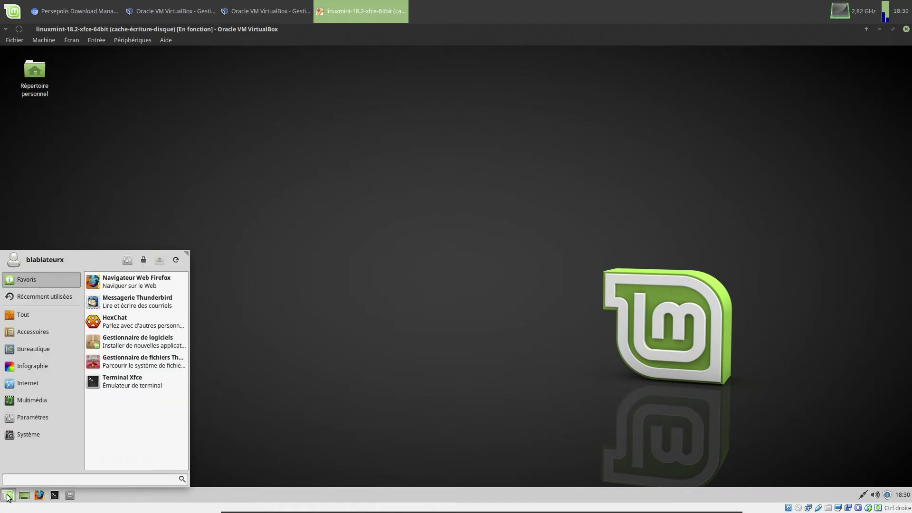
{"action": "type", "text": "per"}
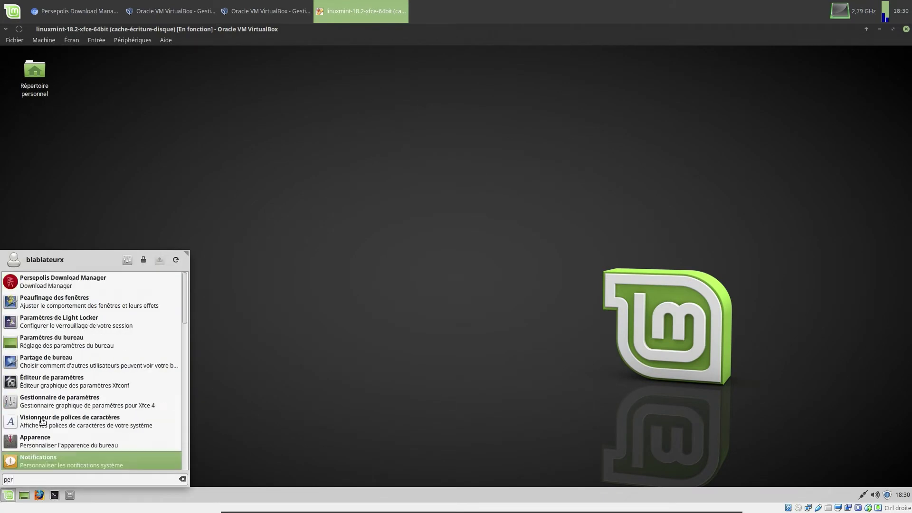
{"action": "left_click", "coordinate": [150, 287]}
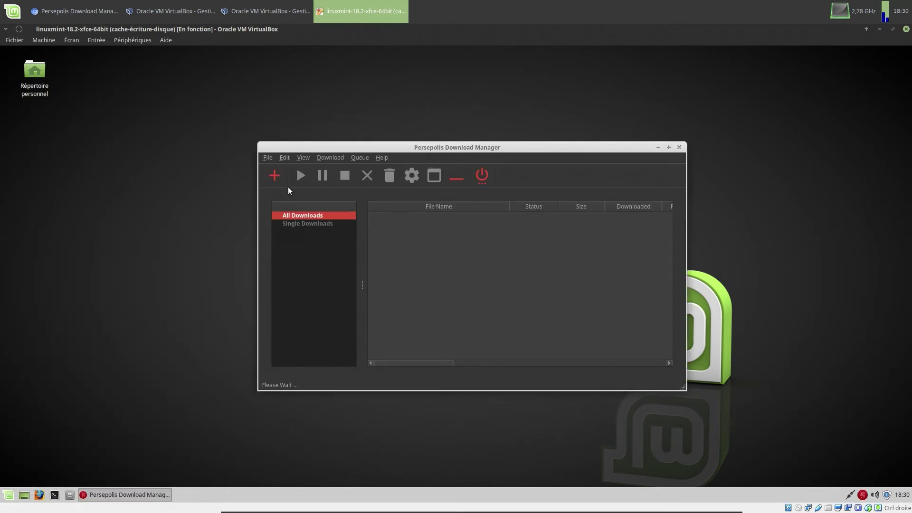
{"action": "left_click", "coordinate": [284, 158]}
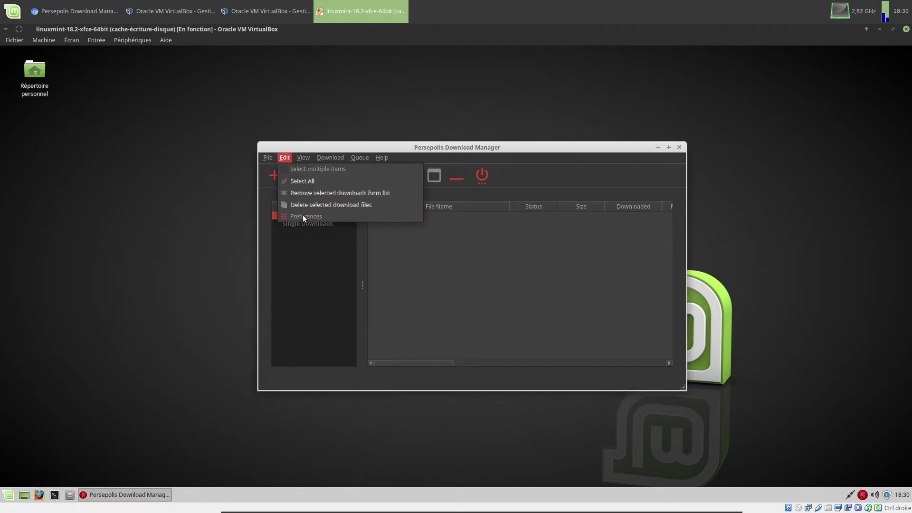
{"action": "left_click", "coordinate": [304, 216]}
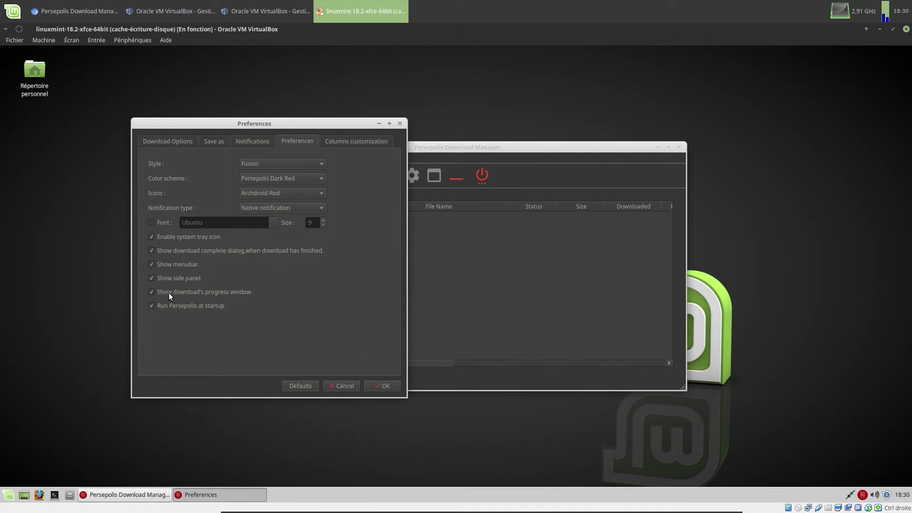
{"action": "left_click", "coordinate": [344, 386]}
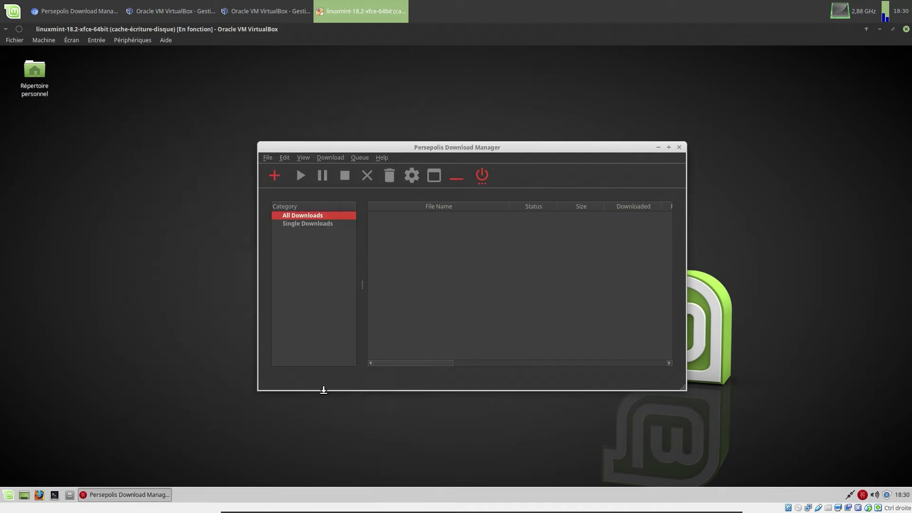
Step: Open the desktop's Session et démarrage settings and look for Persepolis among the automatically started applications
{"action": "left_click", "coordinate": [4, 502]}
{"action": "left_click", "coordinate": [125, 262]}
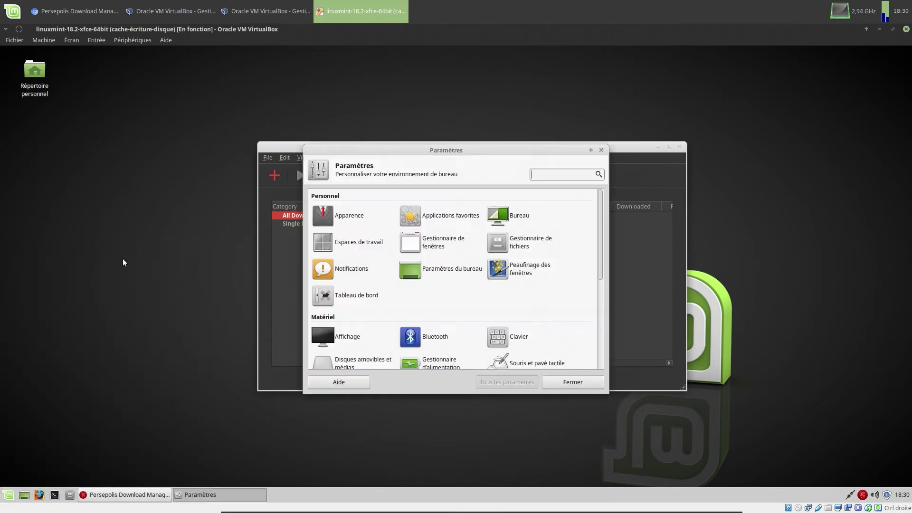
{"action": "scroll", "coordinate": [385, 261], "scroll_direction": "down", "scroll_amount": 5}
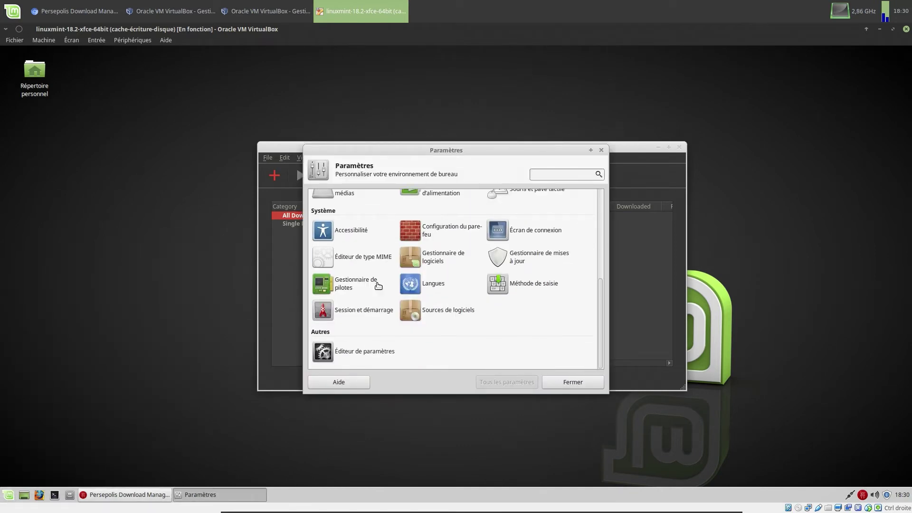
{"action": "left_click", "coordinate": [377, 311]}
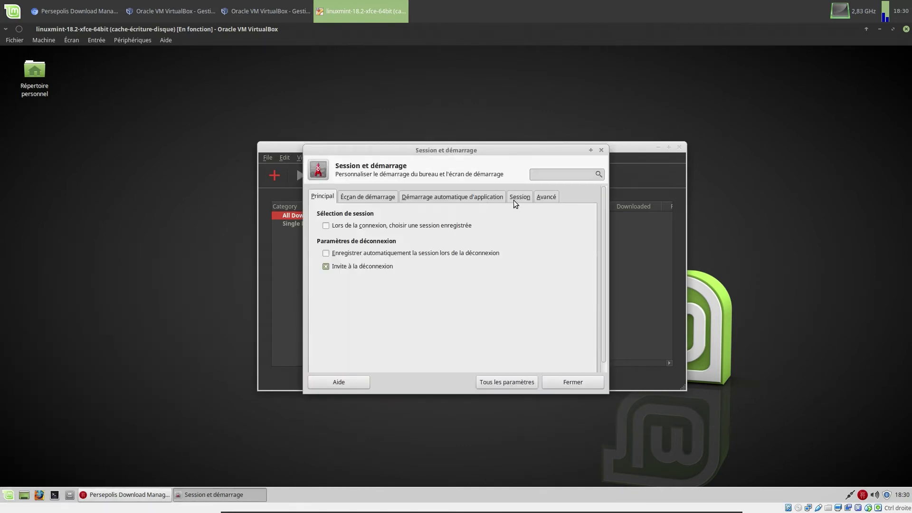
{"action": "left_click", "coordinate": [487, 198]}
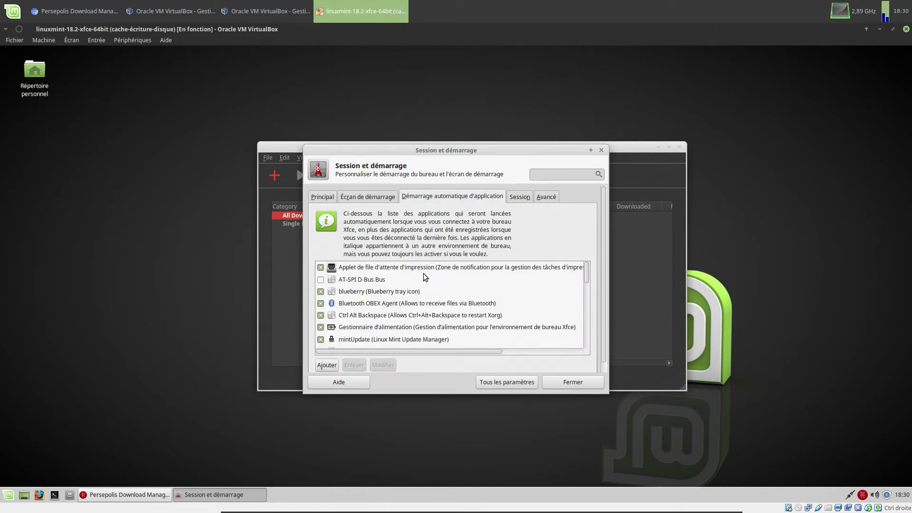
{"action": "scroll", "coordinate": [423, 273], "scroll_direction": "down", "scroll_amount": 5}
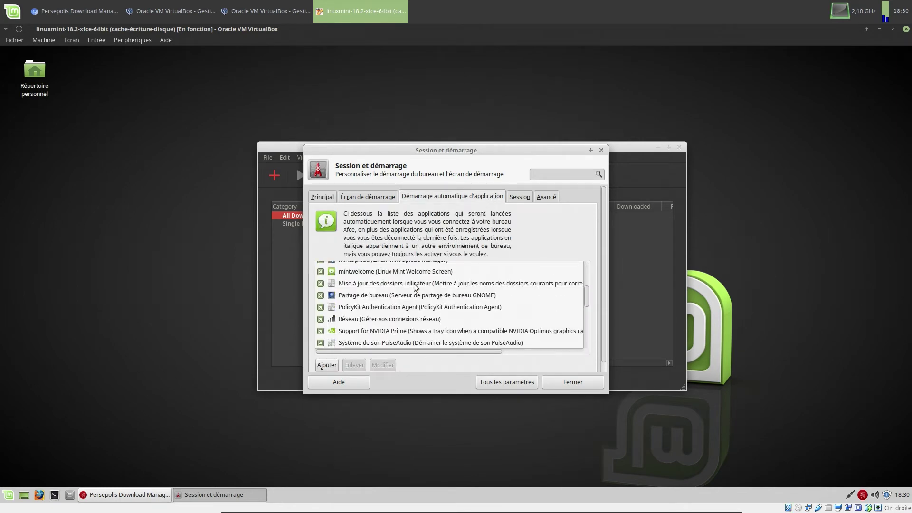
{"action": "scroll", "coordinate": [415, 285], "scroll_direction": "down", "scroll_amount": 5}
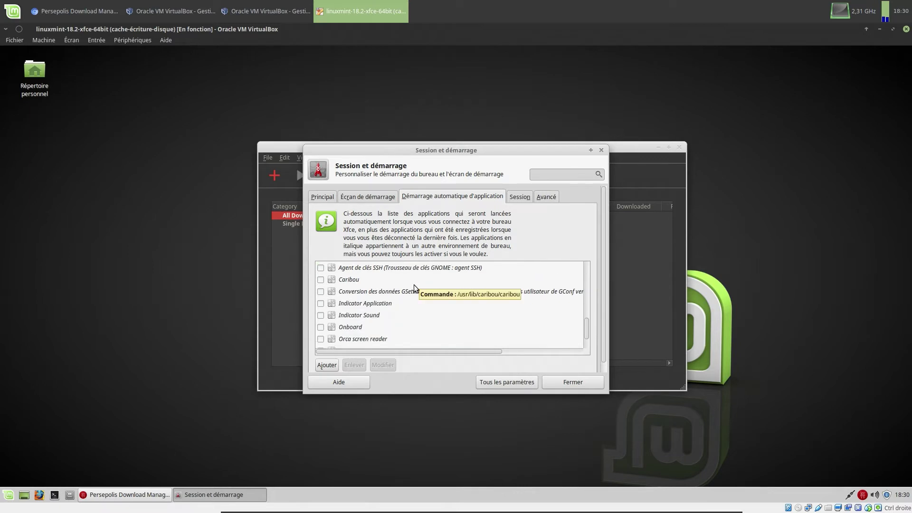
{"action": "scroll", "coordinate": [414, 285], "scroll_direction": "down", "scroll_amount": 5}
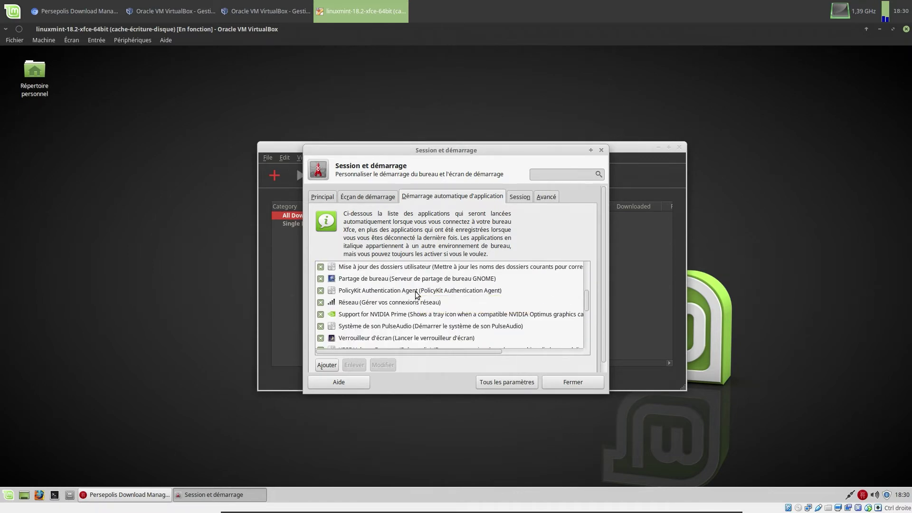
{"action": "scroll", "coordinate": [416, 294], "scroll_direction": "up", "scroll_amount": 15}
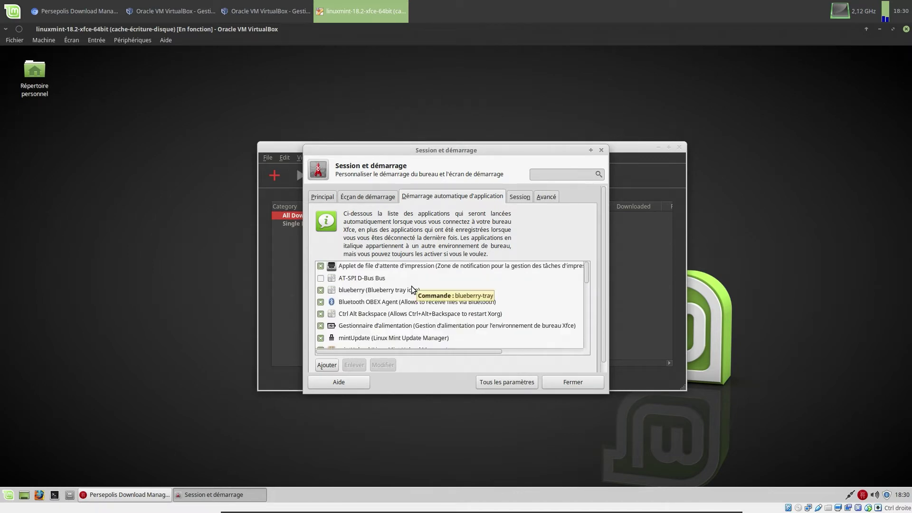
Step: Begin a new autostart application named "Persepolis" with the description "downloads manager"
{"action": "left_click", "coordinate": [332, 366]}
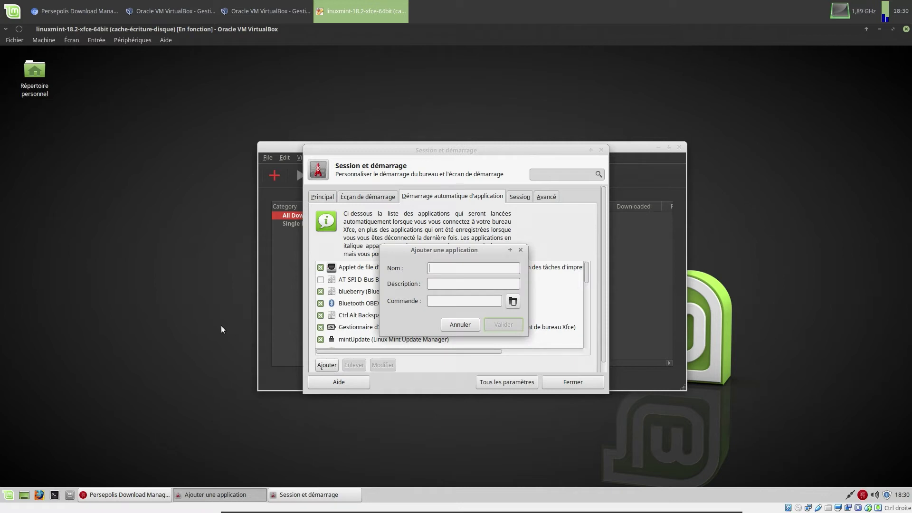
{"action": "type", "text": "Persepolis"}
{"action": "left_click", "coordinate": [500, 285]}
{"action": "type", "text": "downloads manager"}
Step: Set the autostart entry's command to "persepolis" and save the entry
{"action": "left_click", "coordinate": [500, 301]}
{"action": "type", "text": "persepol"}
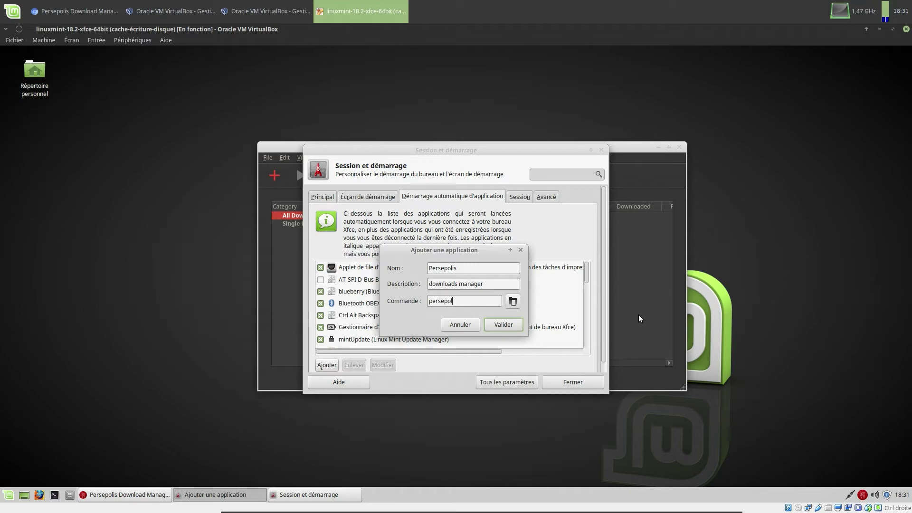
{"action": "type", "text": "is/usr/bin/"}
{"action": "key", "text": "BackSpace"}
{"action": "key", "text": "BackSpace"}
{"action": "key", "text": "BackSpace"}
{"action": "key", "text": "BackSpace"}
{"action": "key", "text": "BackSpace"}
{"action": "key", "text": "BackSpace"}
{"action": "key", "text": "BackSpace"}
{"action": "key", "text": "BackSpace"}
{"action": "key", "text": "BackSpace"}
{"action": "left_click", "coordinate": [503, 325]}
Step: Review the Persepolis autostart entry's details in the startup applications list, leave them unchanged and close the Session et démarrage settings
{"action": "scroll", "coordinate": [482, 316], "scroll_direction": "down", "scroll_amount": 5}
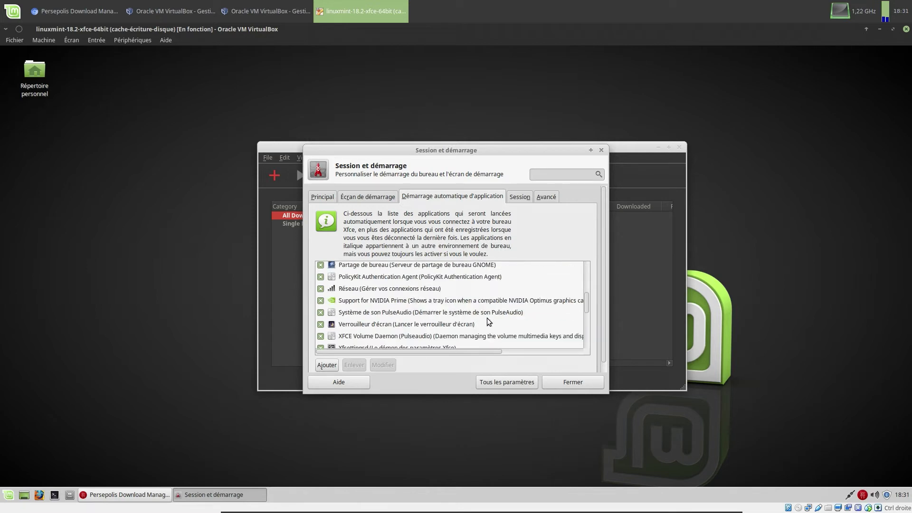
{"action": "left_click", "coordinate": [421, 341]}
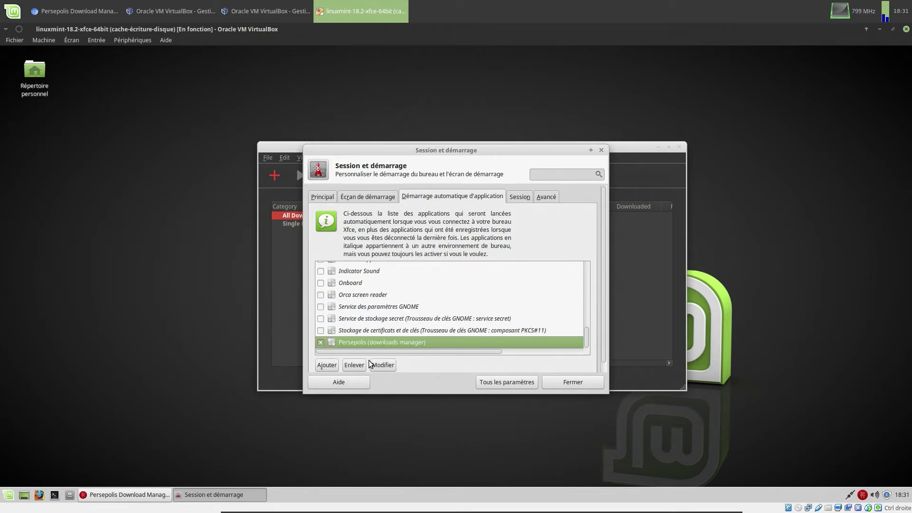
{"action": "left_click", "coordinate": [380, 364]}
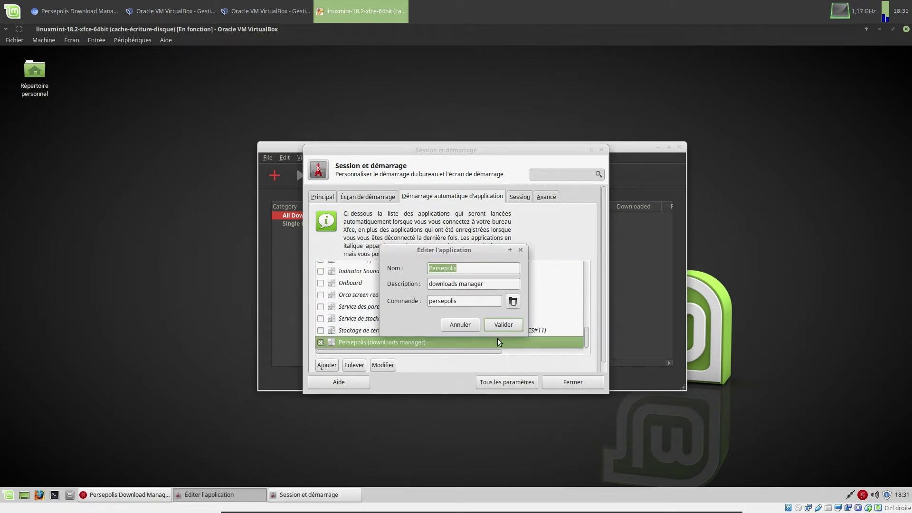
{"action": "left_click", "coordinate": [499, 325]}
{"action": "left_click", "coordinate": [573, 380]}
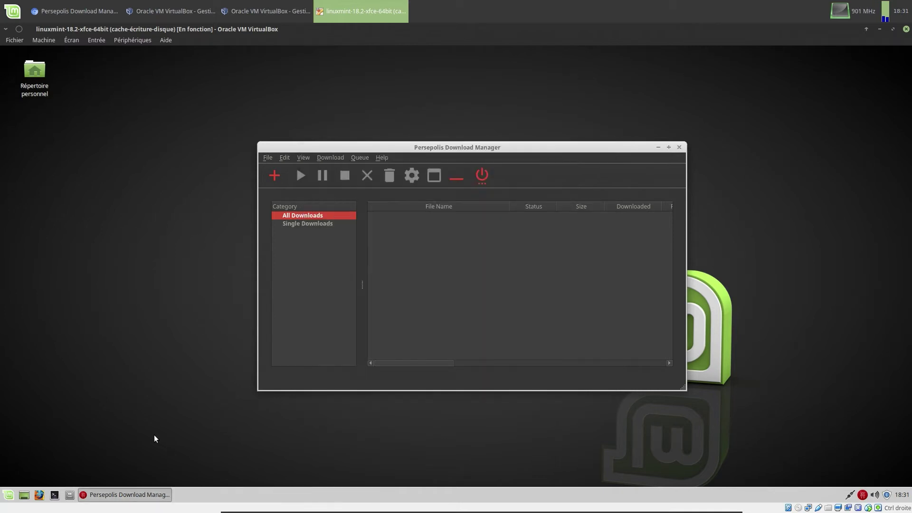
Step: Try to restart the Linux Mint guest from the desktop's own session logout dialog
{"action": "left_click", "coordinate": [11, 496]}
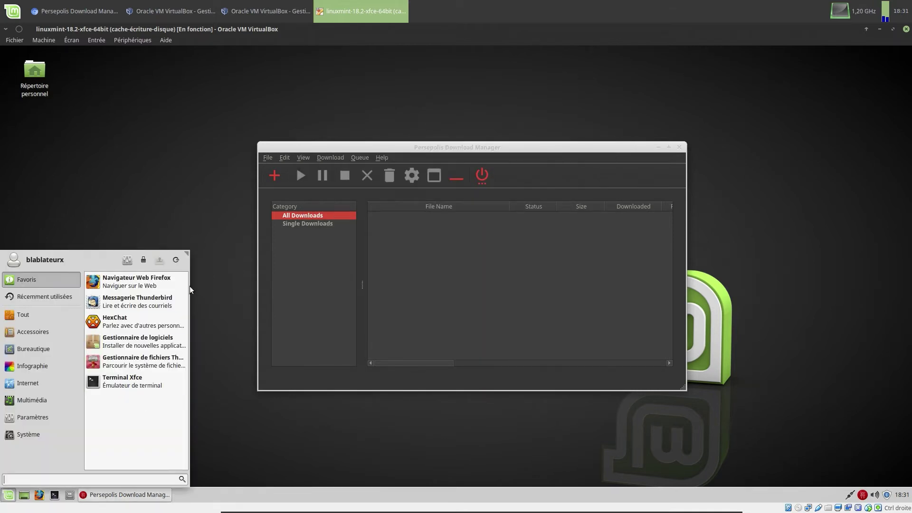
{"action": "left_click", "coordinate": [183, 259]}
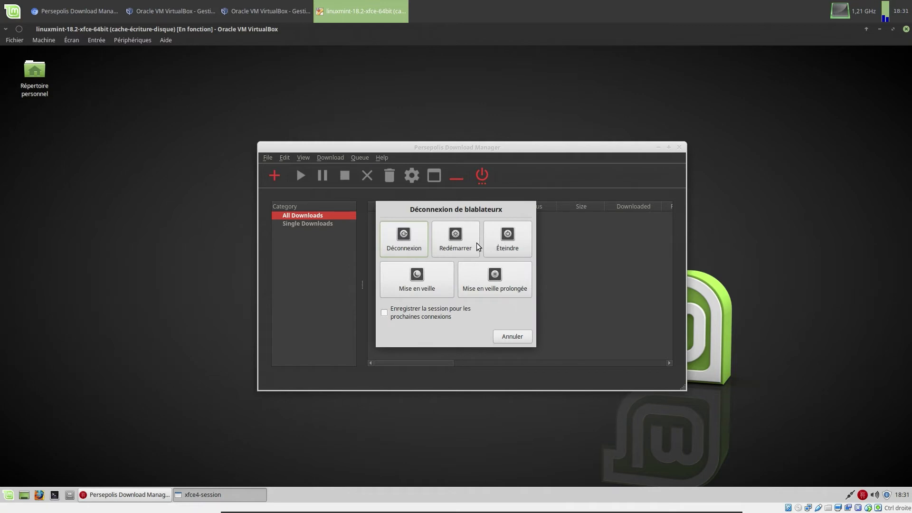
{"action": "left_click", "coordinate": [461, 239]}
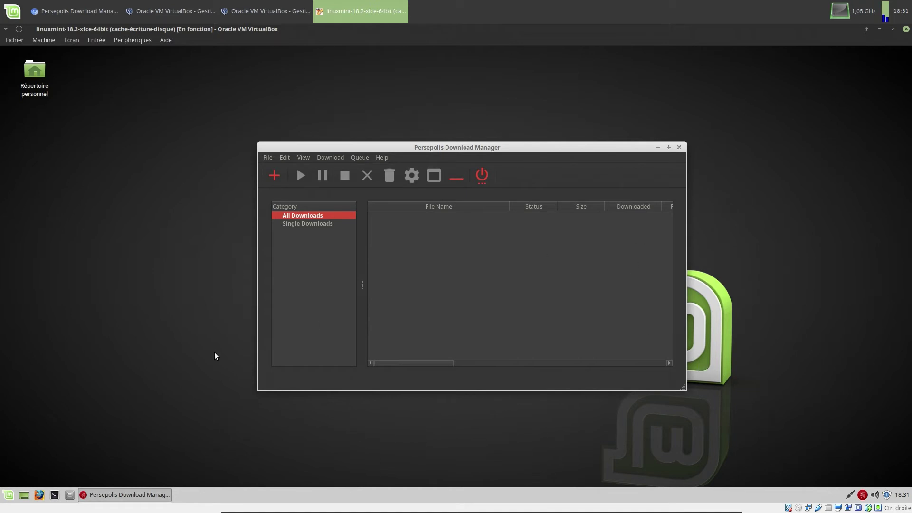
{"action": "left_click", "coordinate": [10, 496]}
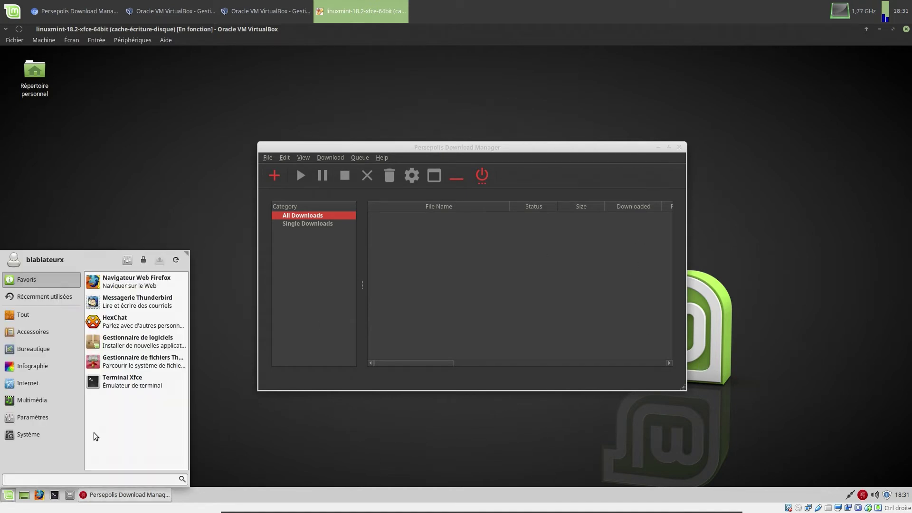
{"action": "left_click", "coordinate": [175, 260]}
{"action": "left_click", "coordinate": [504, 306]}
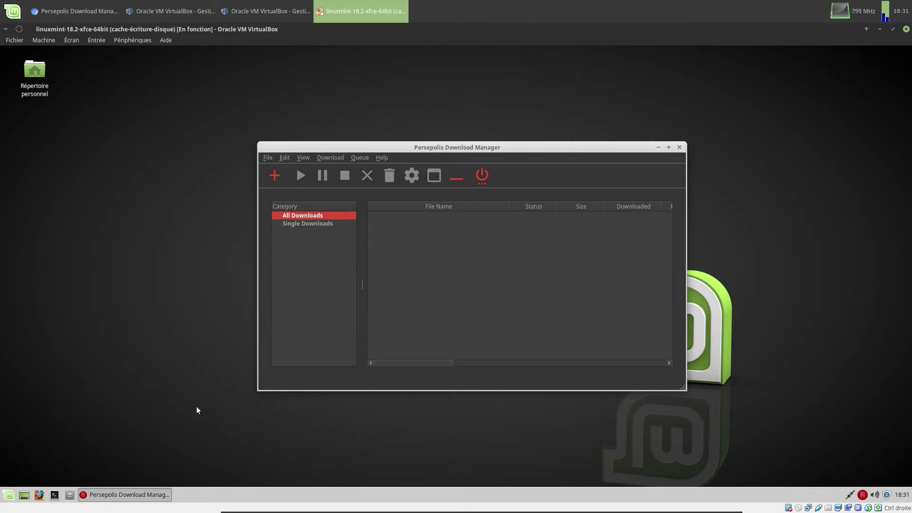
{"action": "left_click", "coordinate": [9, 494]}
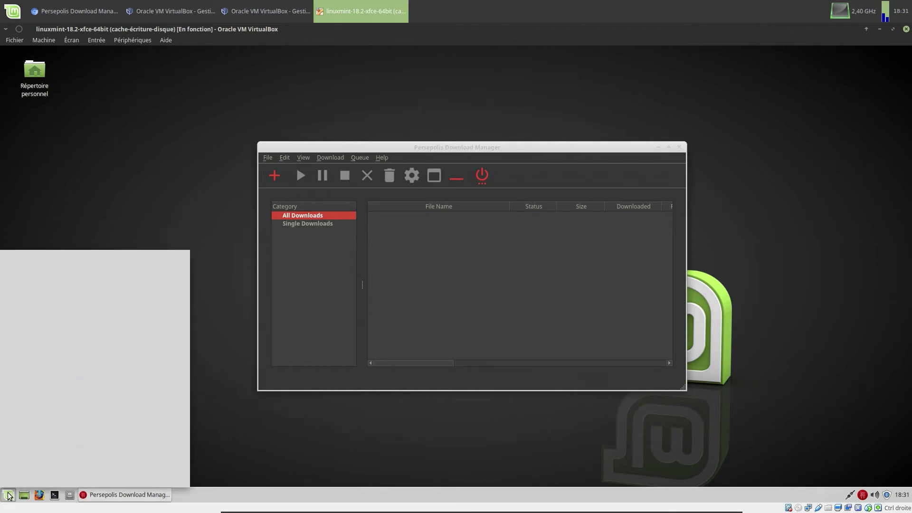
{"action": "left_click", "coordinate": [175, 260]}
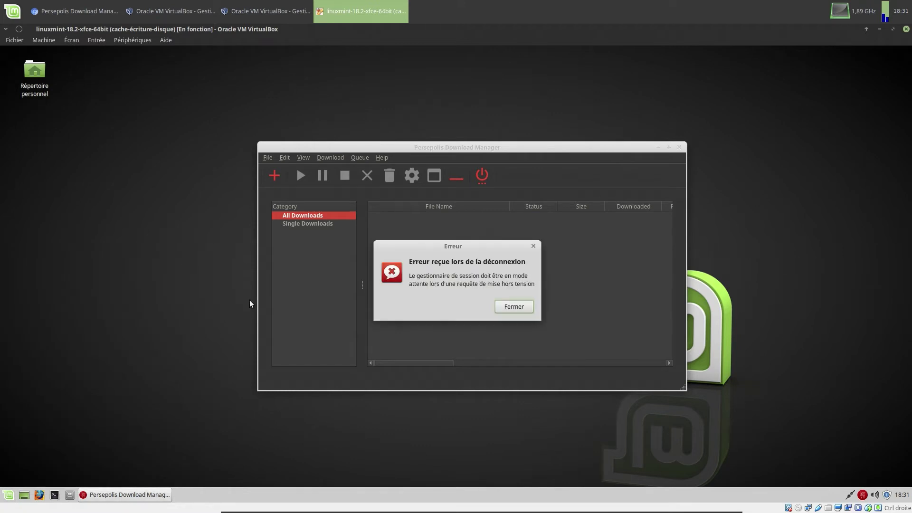
{"action": "left_click", "coordinate": [517, 306]}
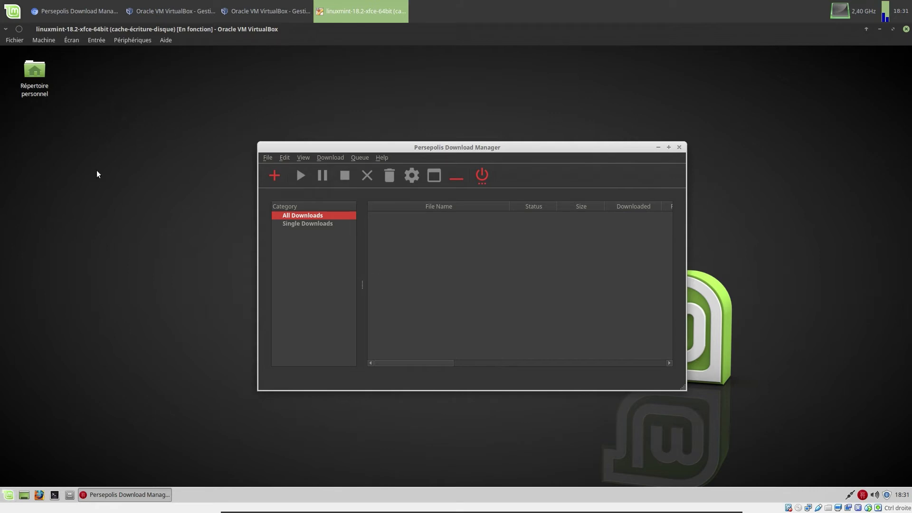
Step: Restart the virtual machine through VirtualBox and log back in by entering the account password
{"action": "left_click", "coordinate": [47, 40]}
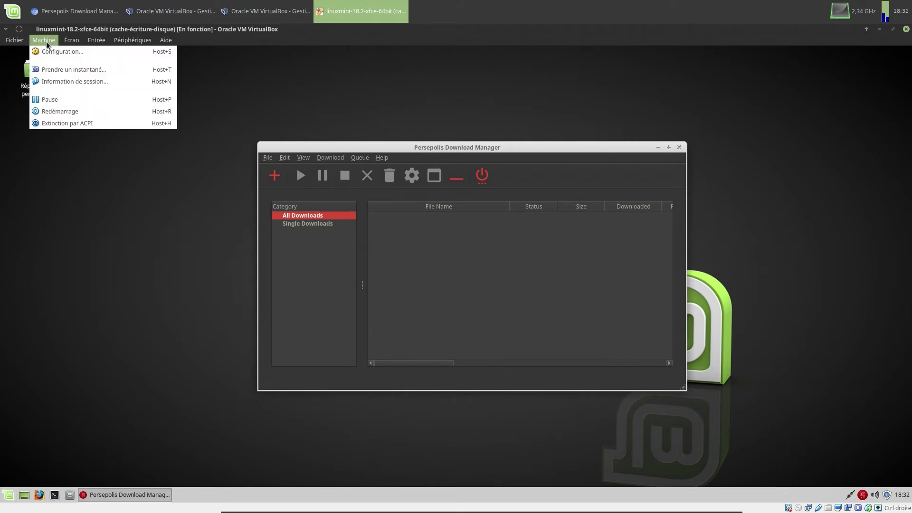
{"action": "left_click", "coordinate": [59, 113]}
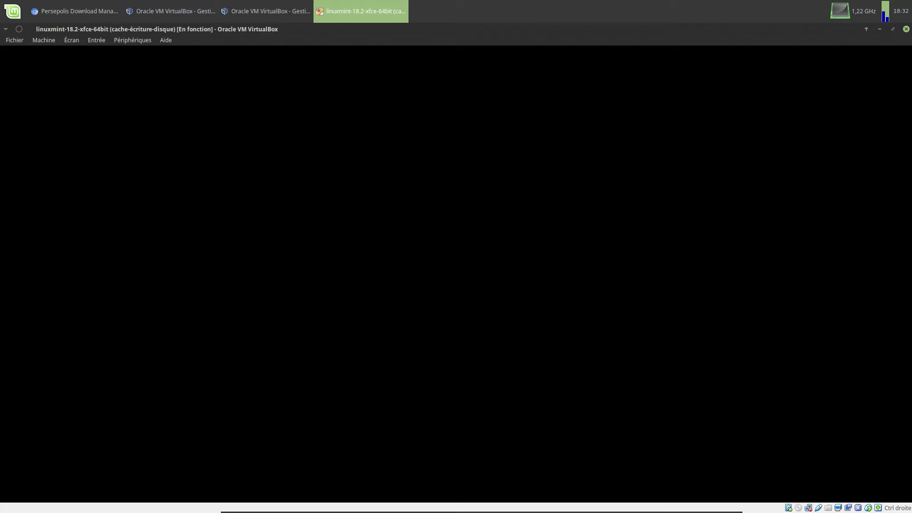
{"action": "type", "text": "••"}
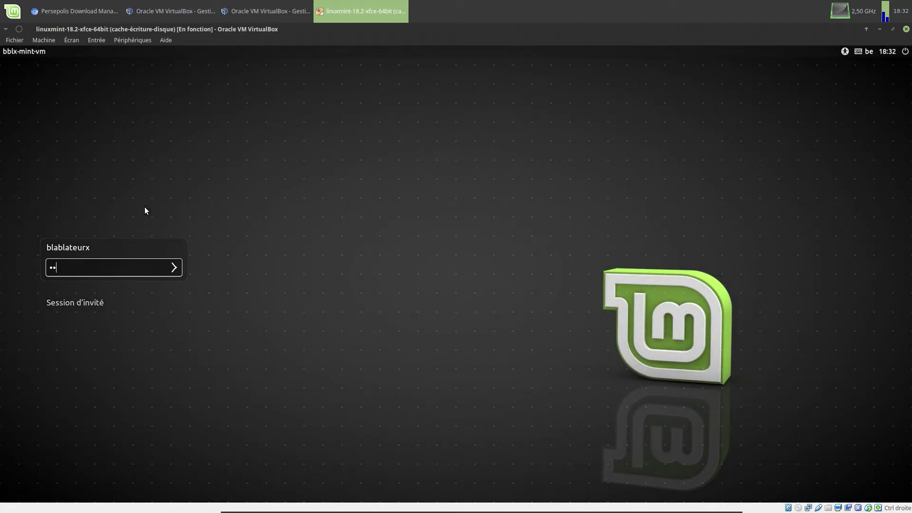
{"action": "type", "text": "••••"}
{"action": "key", "text": "Return"}
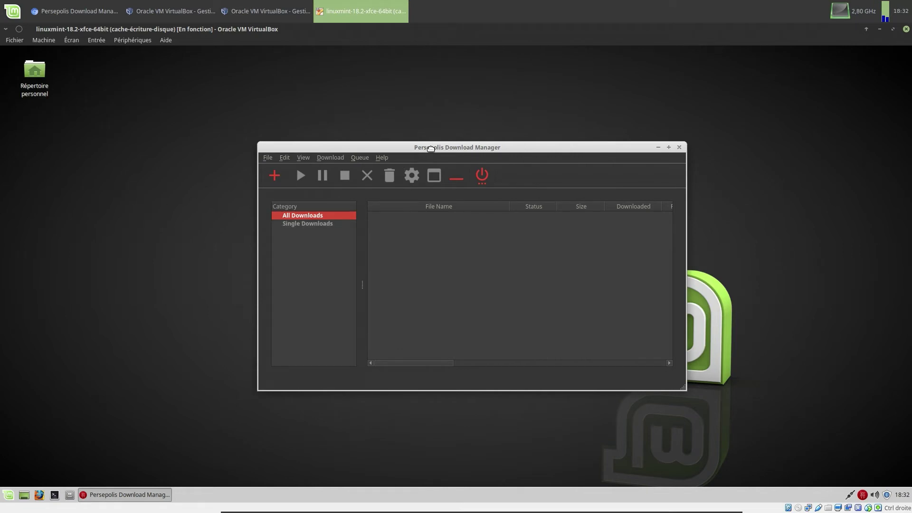
Step: Move the Persepolis window aside on the desktop, then minimize it to the system tray and show its main window again
{"action": "left_click_drag", "start_coordinate": [430, 148], "coordinate": [644, 64]}
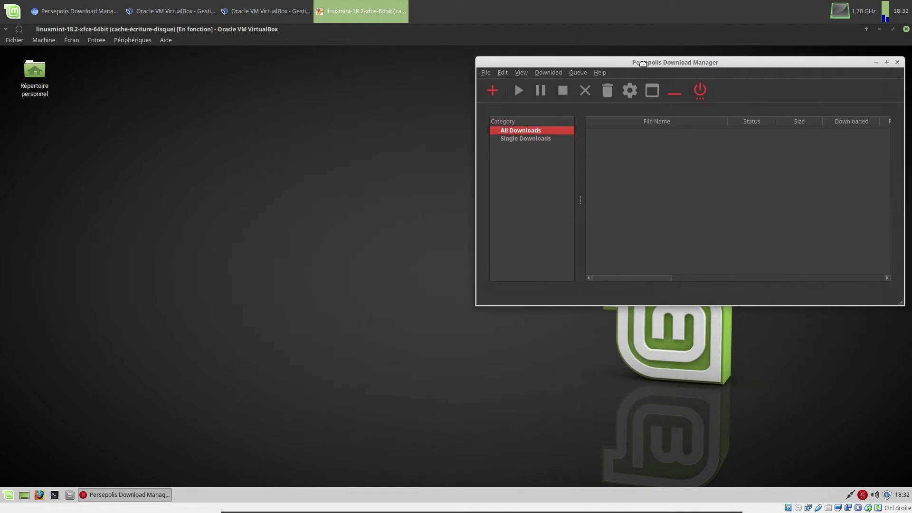
{"action": "right_click", "coordinate": [865, 495]}
{"action": "left_click", "coordinate": [864, 495]}
{"action": "left_click", "coordinate": [862, 494]}
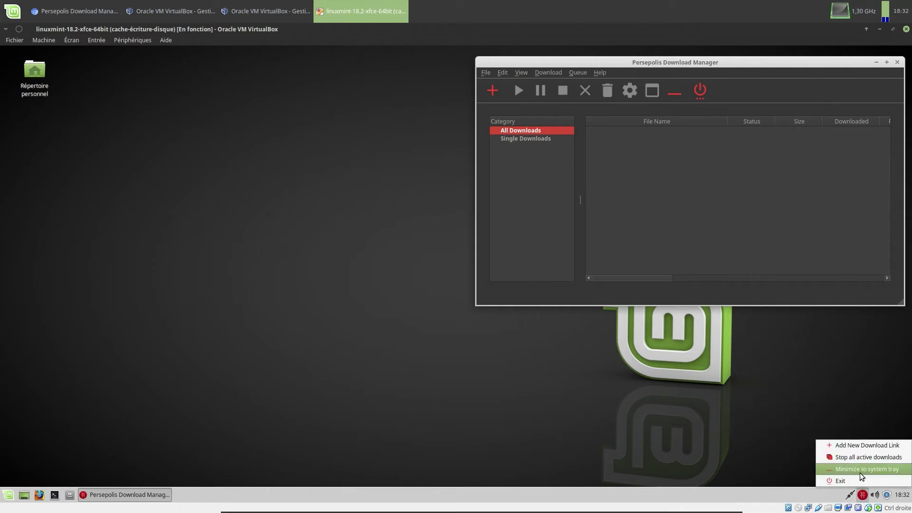
{"action": "left_click", "coordinate": [861, 473]}
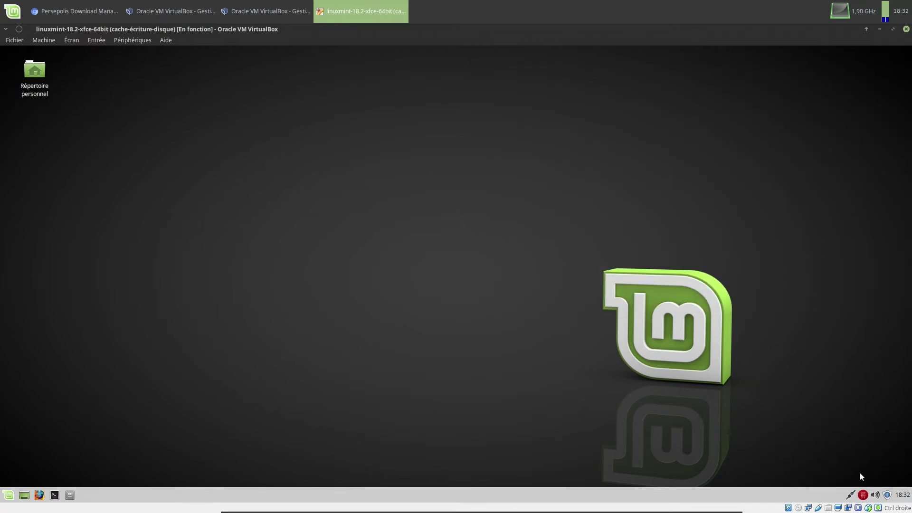
{"action": "left_click", "coordinate": [863, 494]}
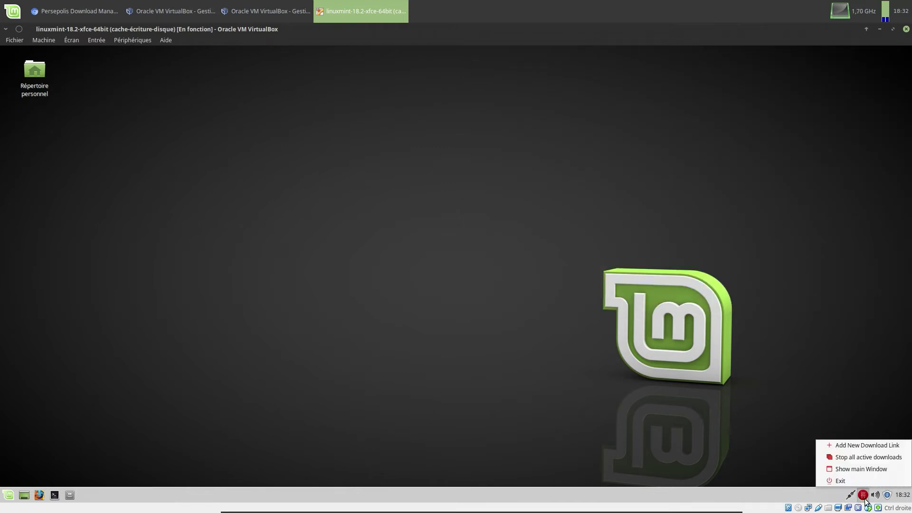
{"action": "left_click", "coordinate": [858, 469]}
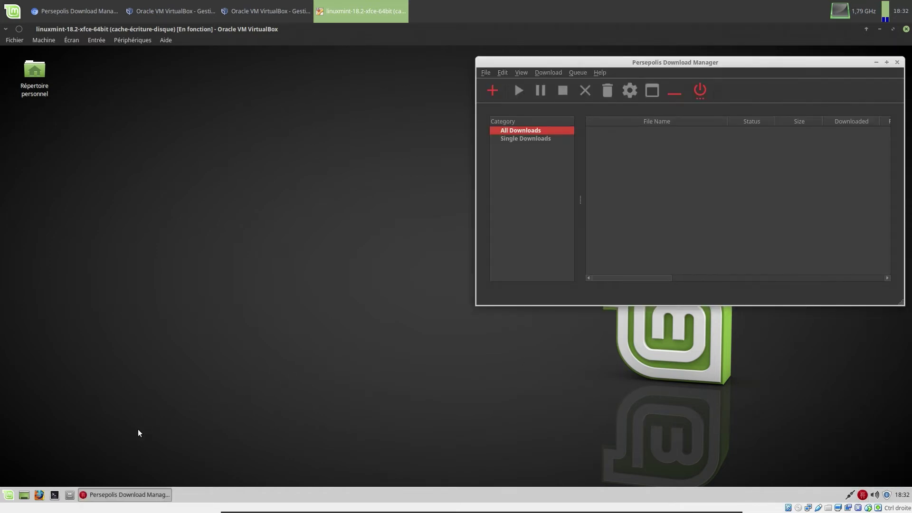
Step: Launch Firefox, search the web for "linux mint" and open the Linux Mint main page from the results
{"action": "left_click", "coordinate": [42, 496]}
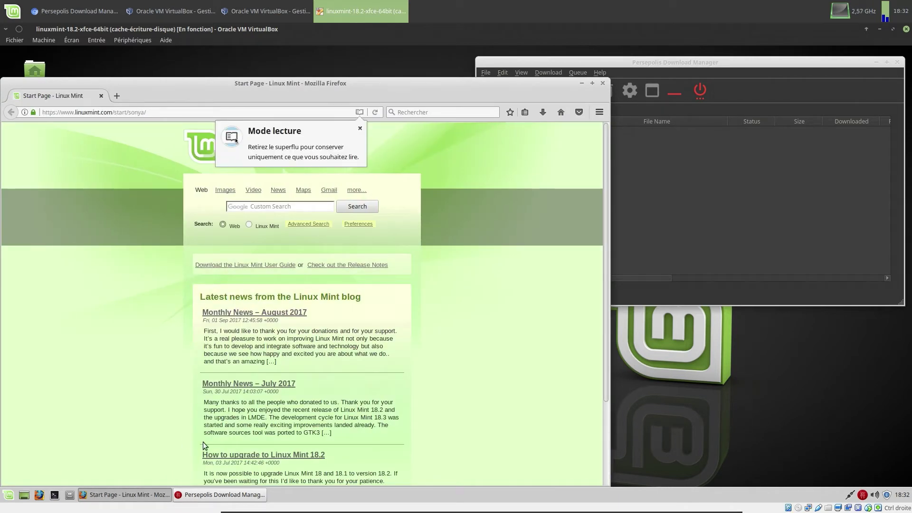
{"action": "left_click", "coordinate": [299, 206]}
{"action": "type", "text": "linux mint"}
{"action": "key", "text": "Return"}
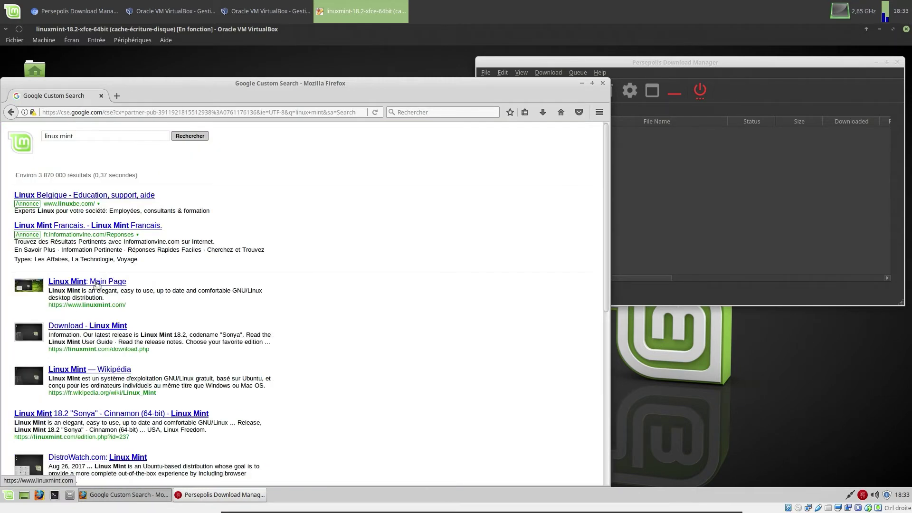
{"action": "left_click", "coordinate": [96, 285]}
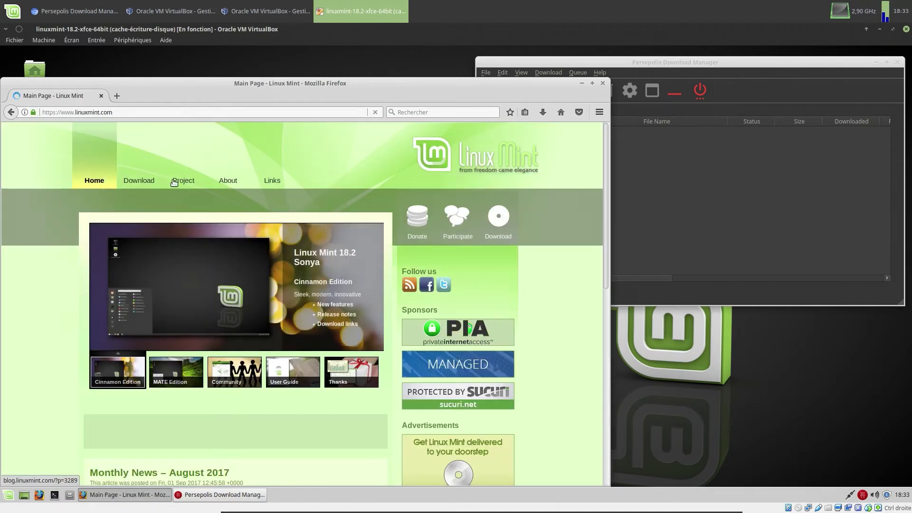
Step: Open the Linux Mint 18.2 Cinnamon 64-bit download page and copy the link address of the German BotHelp.net mirror
{"action": "left_click", "coordinate": [147, 182]}
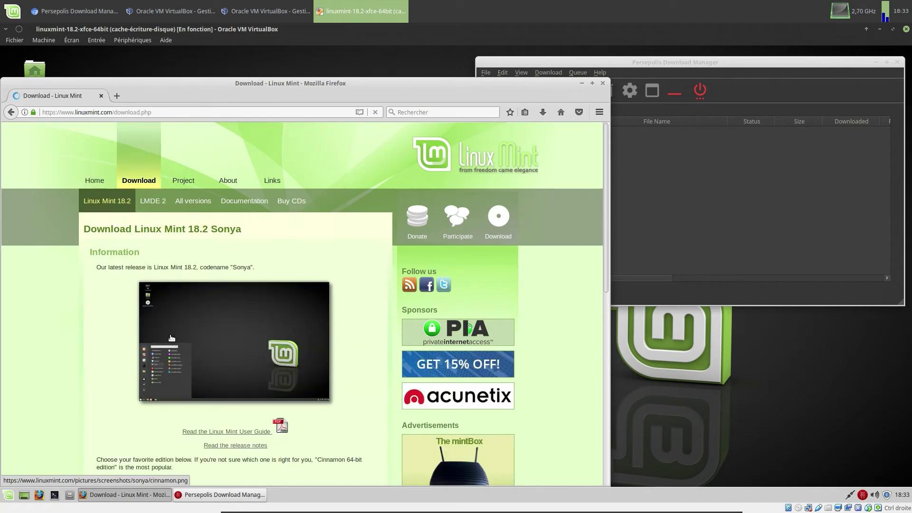
{"action": "scroll", "coordinate": [164, 337], "scroll_direction": "down", "scroll_amount": 5}
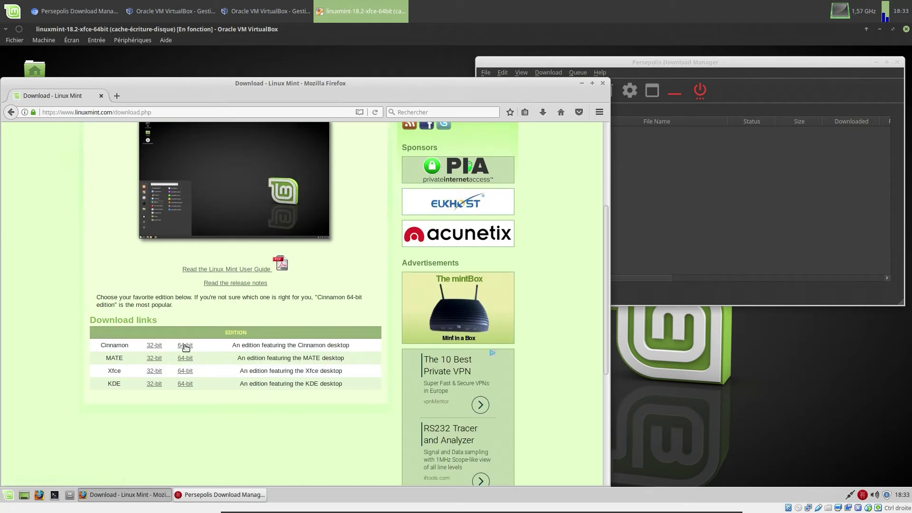
{"action": "left_click", "coordinate": [185, 345]}
{"action": "scroll", "coordinate": [187, 352], "scroll_direction": "down", "scroll_amount": 15}
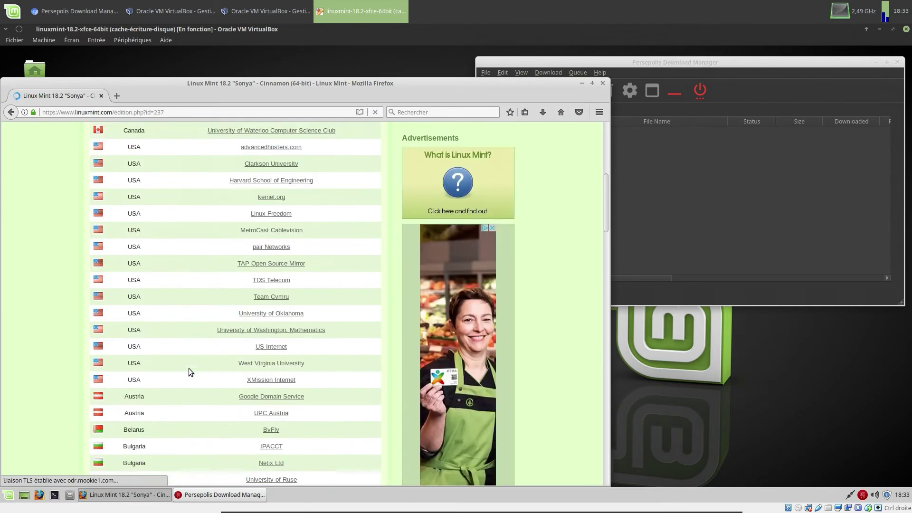
{"action": "scroll", "coordinate": [200, 363], "scroll_direction": "down", "scroll_amount": 4}
{"action": "scroll", "coordinate": [200, 363], "scroll_direction": "up", "scroll_amount": 2}
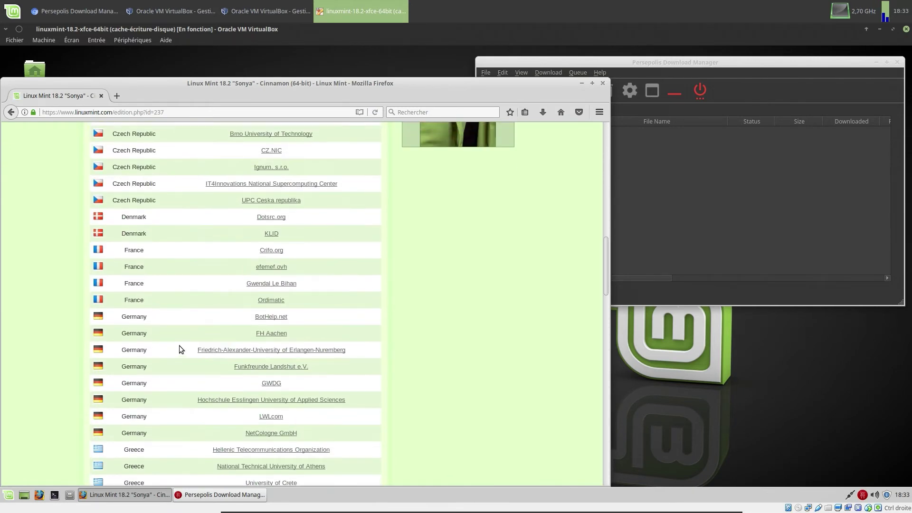
{"action": "right_click", "coordinate": [273, 317]}
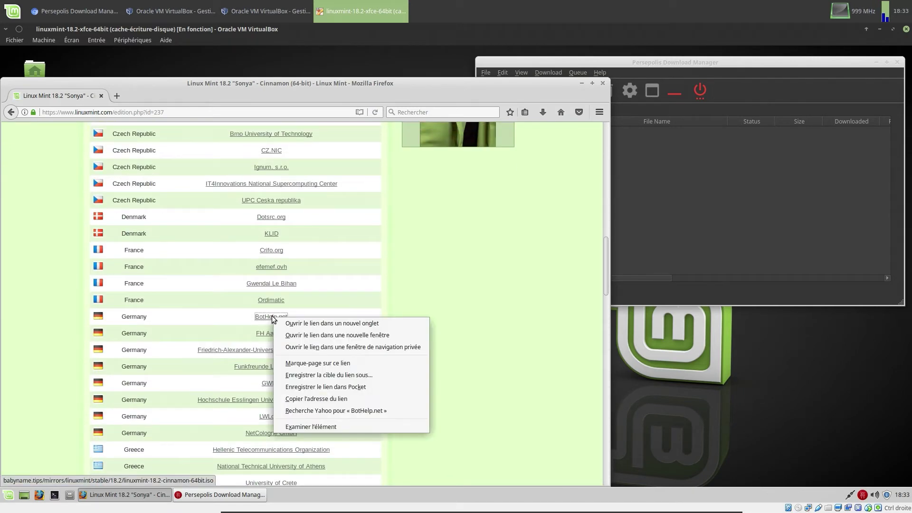
{"action": "left_click", "coordinate": [313, 399]}
Step: Add the copied linuxmint-18.2-cinnamon-64bit.iso link as a new Persepolis download in Single Downloads and start it
{"action": "left_click", "coordinate": [638, 61]}
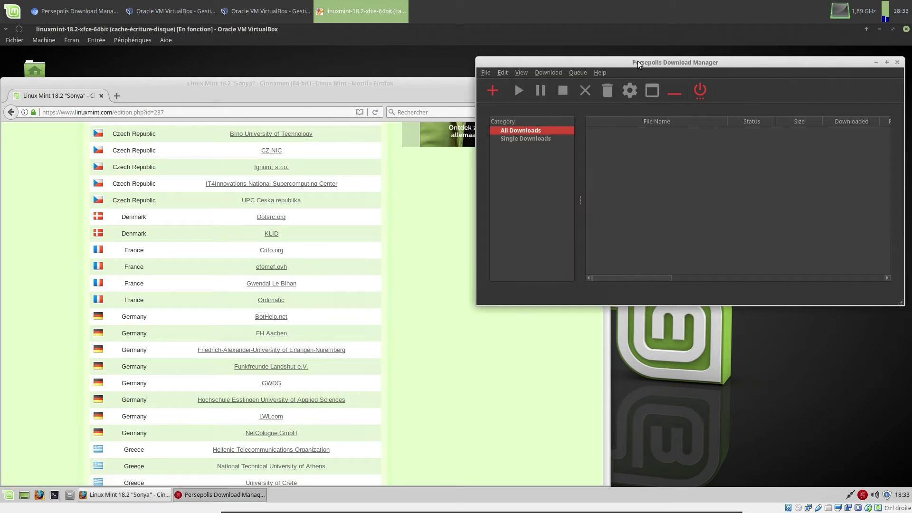
{"action": "left_click", "coordinate": [490, 91]}
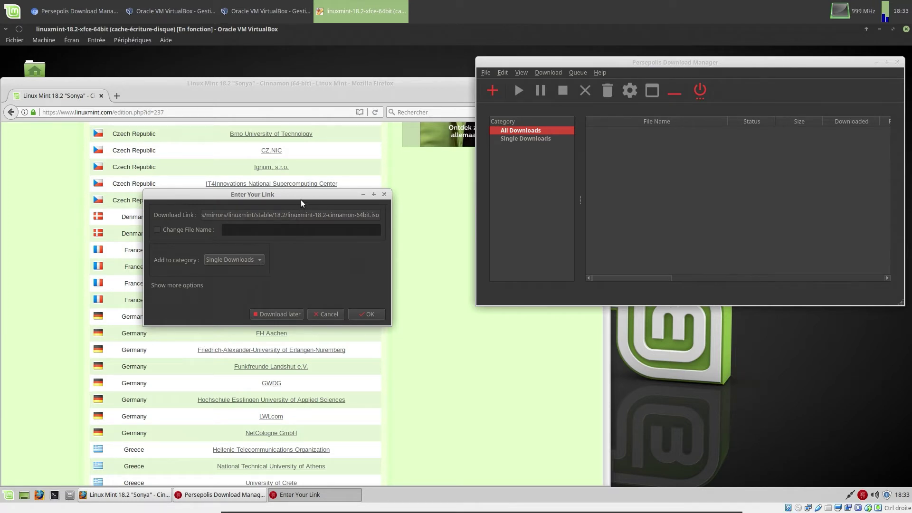
{"action": "left_click_drag", "start_coordinate": [303, 193], "coordinate": [781, 284]}
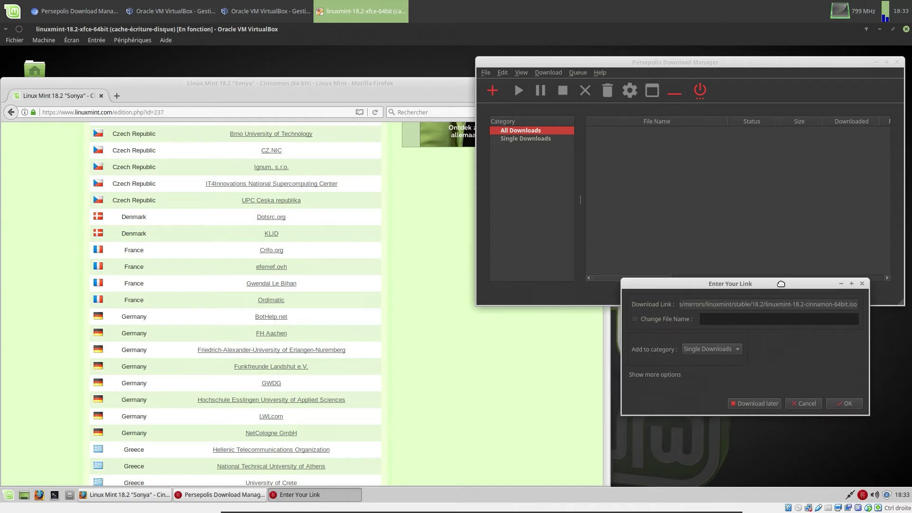
{"action": "left_click", "coordinate": [840, 403]}
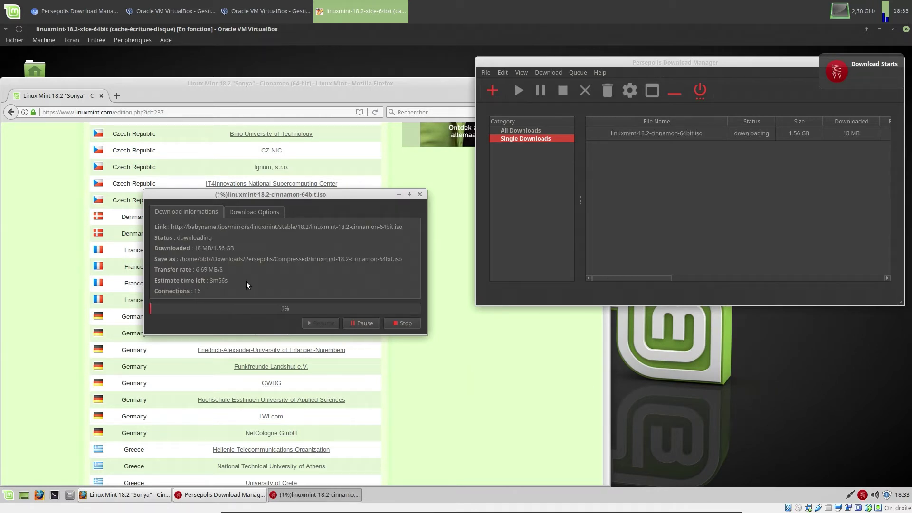
Step: Stop the linuxmint-18.2-cinnamon-64bit.iso download and remove it from the Persepolis download list
{"action": "left_click", "coordinate": [399, 324]}
{"action": "left_click", "coordinate": [648, 134]}
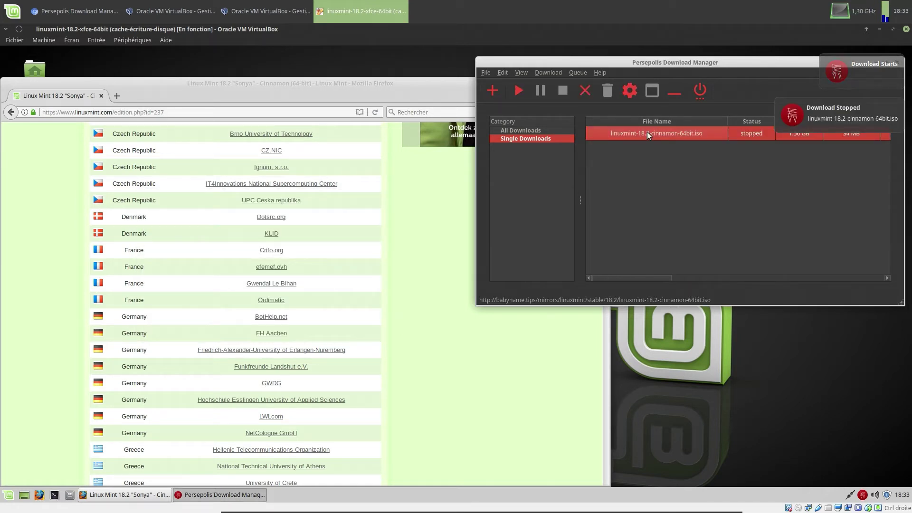
{"action": "right_click", "coordinate": [648, 133]}
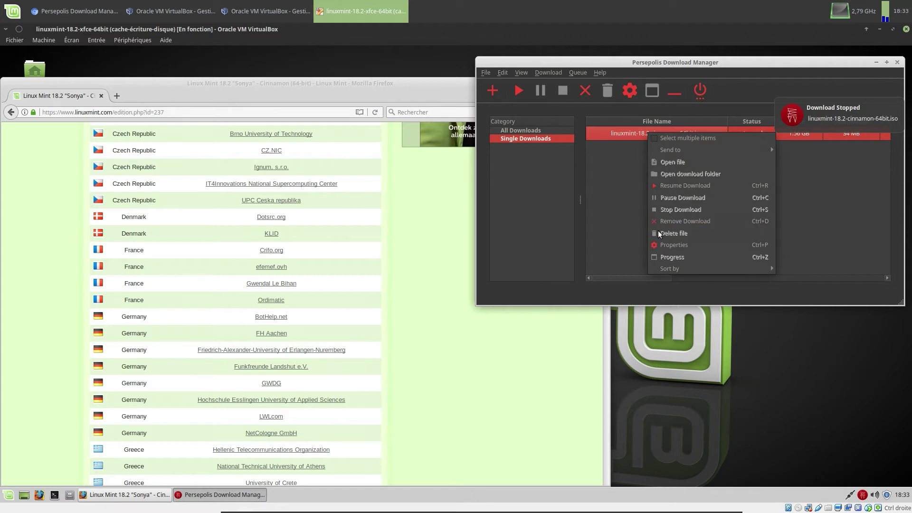
{"action": "left_click", "coordinate": [620, 202]}
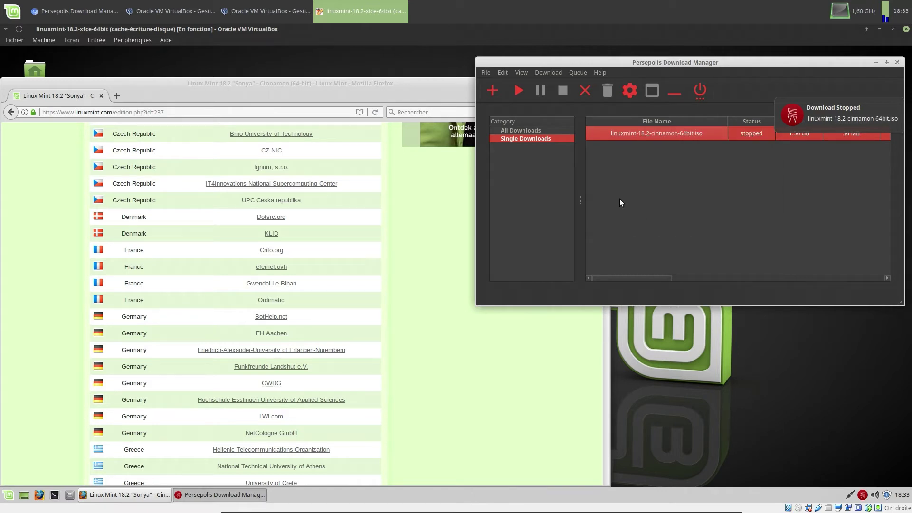
{"action": "left_click", "coordinate": [588, 93]}
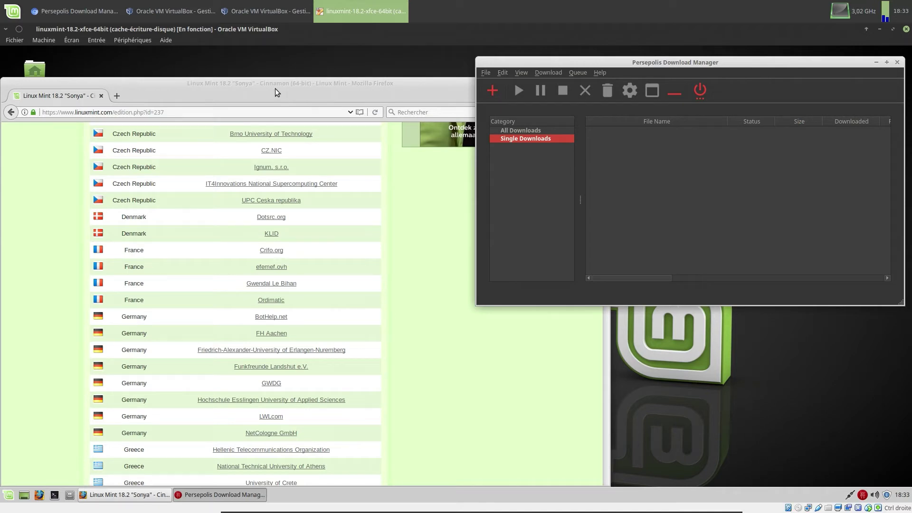
Step: Switch to Firefox, open its add-ons manager and go to the Mozilla add-ons website to discover more modules
{"action": "left_click", "coordinate": [302, 85]}
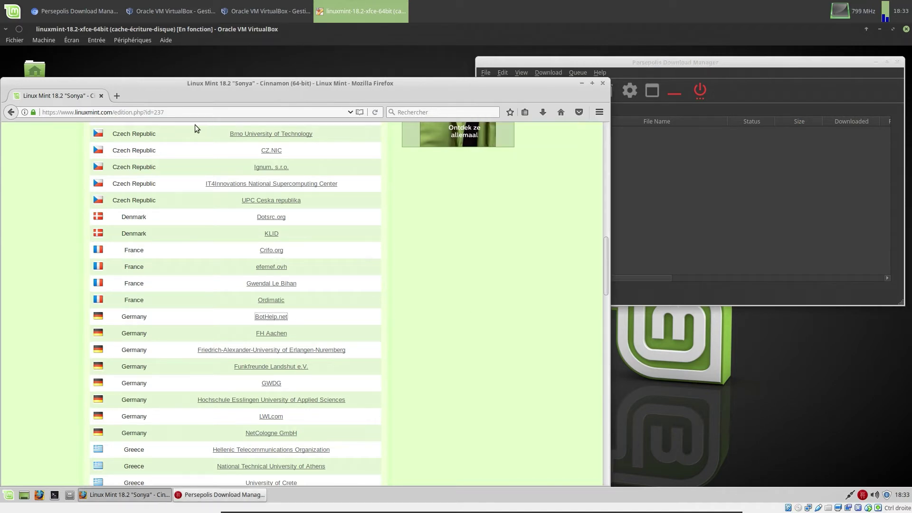
{"action": "left_click", "coordinate": [604, 115]}
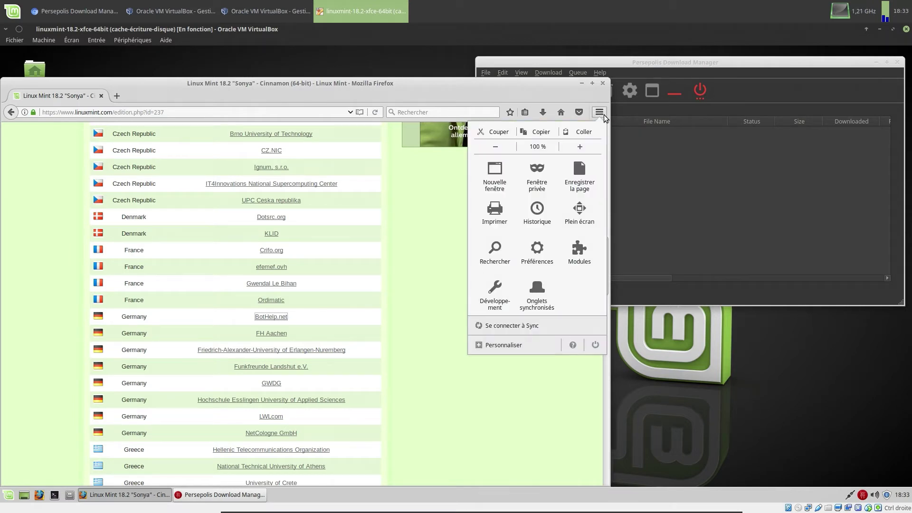
{"action": "left_click", "coordinate": [579, 259]}
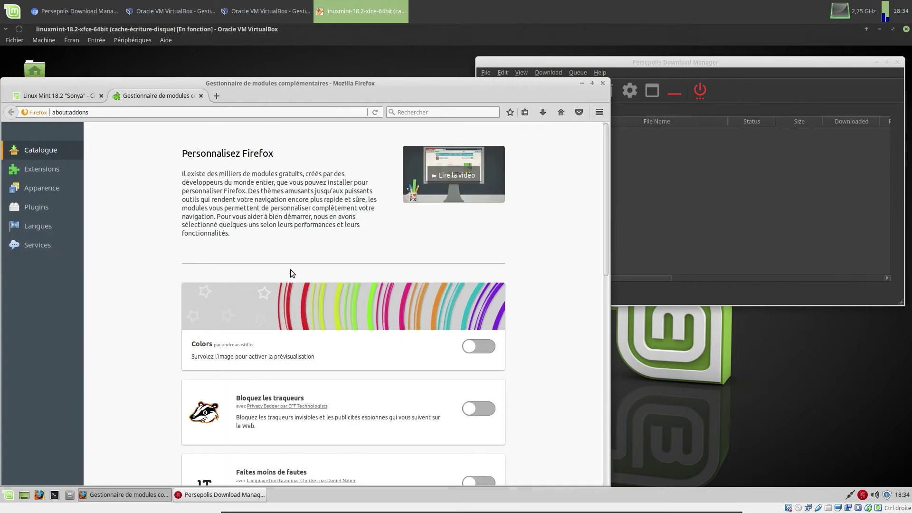
{"action": "scroll", "coordinate": [295, 270], "scroll_direction": "down", "scroll_amount": 8}
{"action": "scroll", "coordinate": [320, 260], "scroll_direction": "down", "scroll_amount": 3}
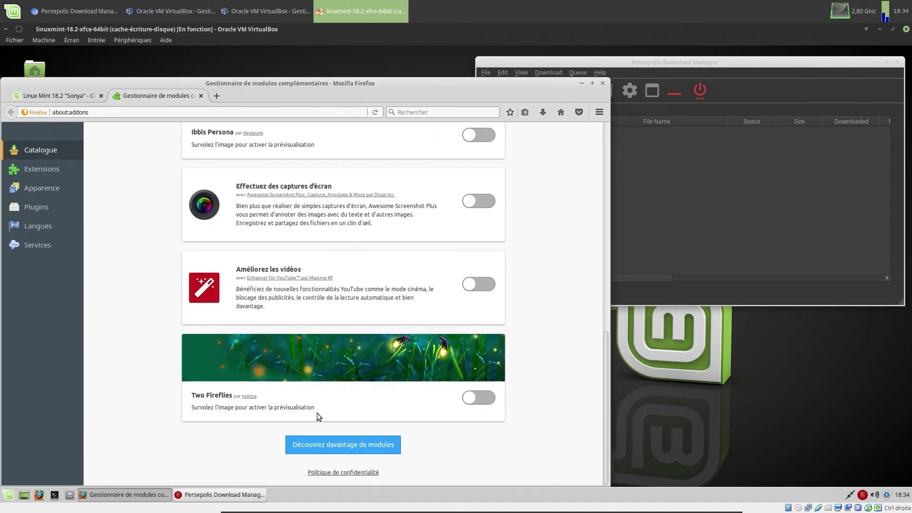
{"action": "left_click", "coordinate": [334, 445]}
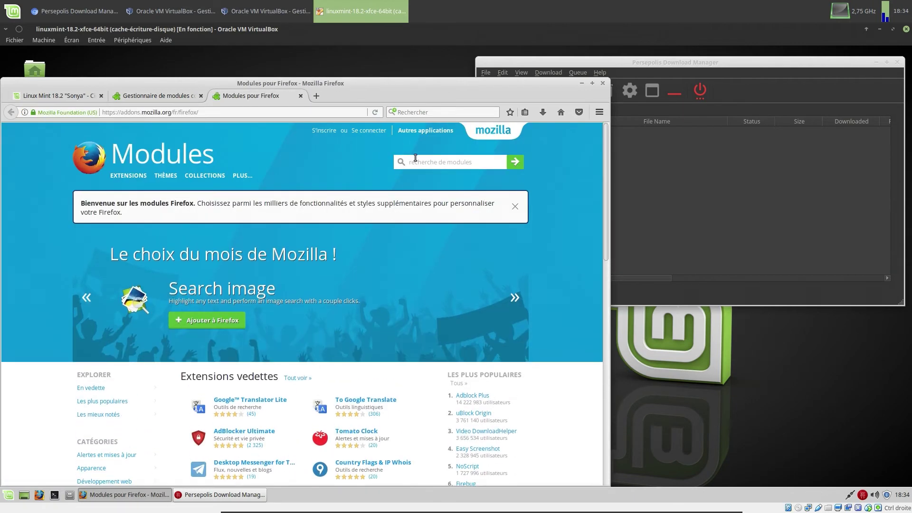
Step: Search the Firefox add-ons website for "flash"
{"action": "left_click", "coordinate": [420, 163]}
{"action": "type", "text": "flah"}
{"action": "key", "text": "Return"}
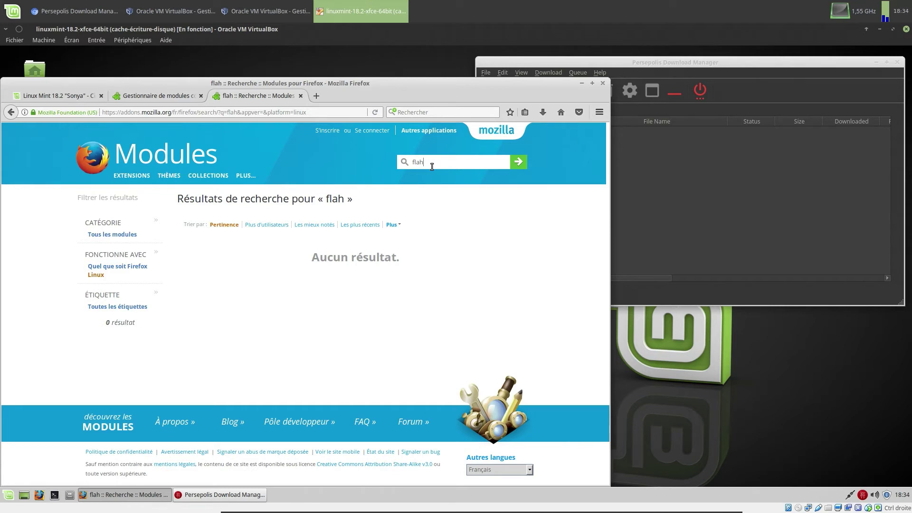
{"action": "type", "text": "s"}
{"action": "key", "text": "Return"}
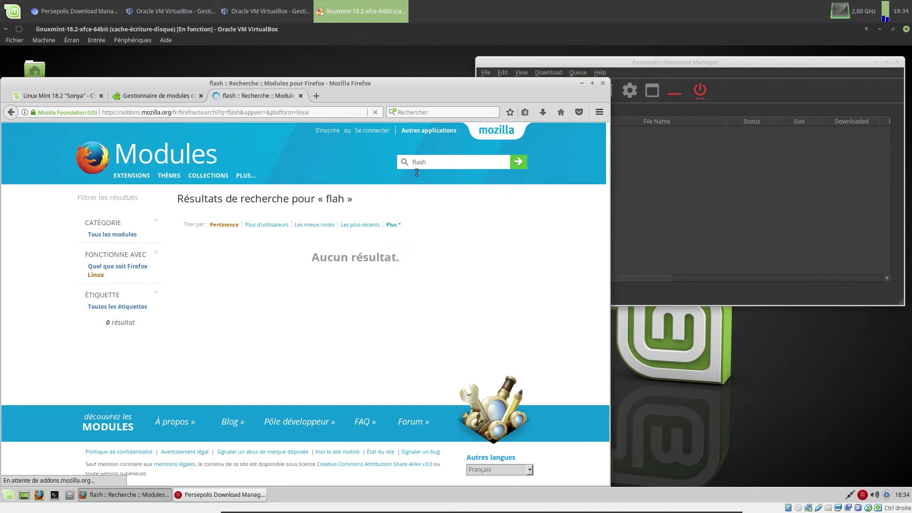
Step: Install the FlashGot add-on, restart Firefox and close the FlashGot release notes and developer pages
{"action": "scroll", "coordinate": [350, 283], "scroll_direction": "down", "scroll_amount": 6}
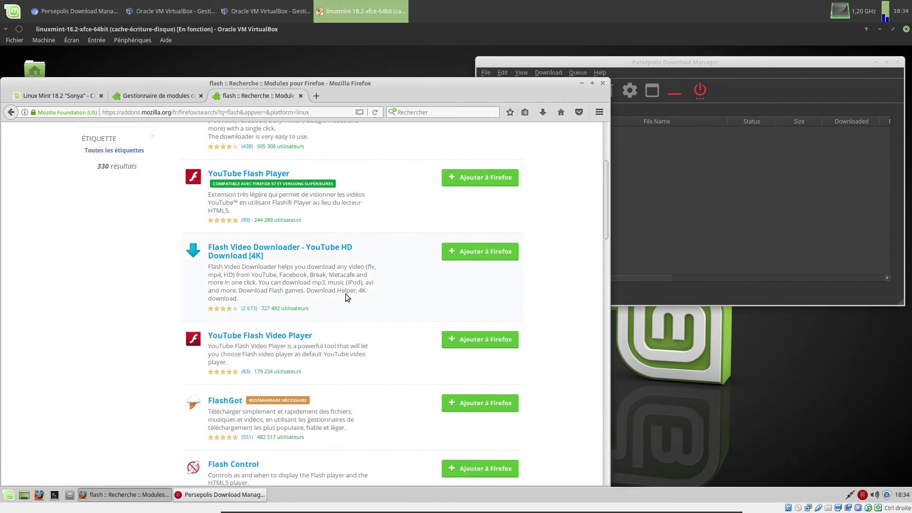
{"action": "left_click", "coordinate": [472, 399]}
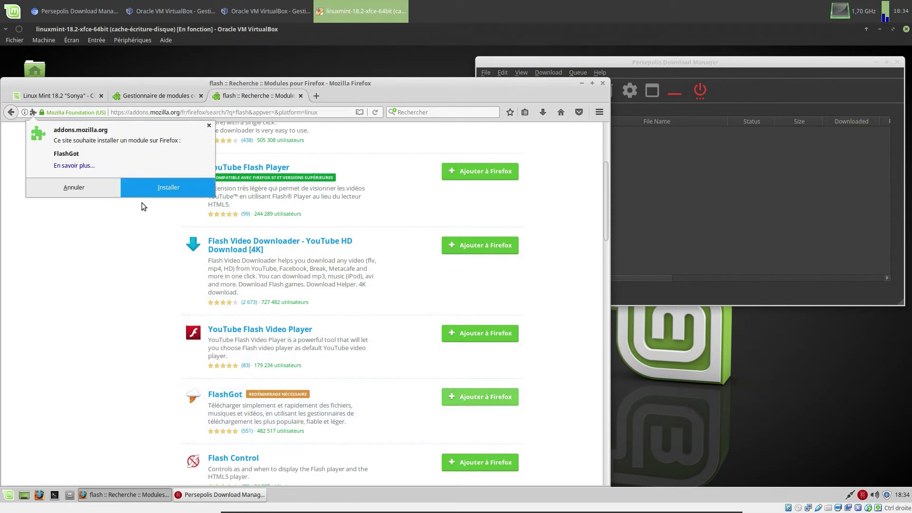
{"action": "left_click", "coordinate": [153, 190]}
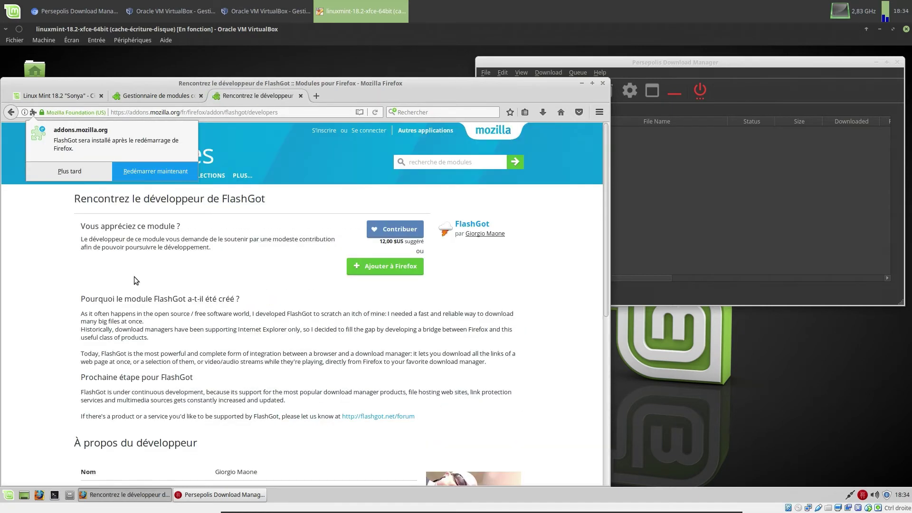
{"action": "left_click", "coordinate": [155, 172]}
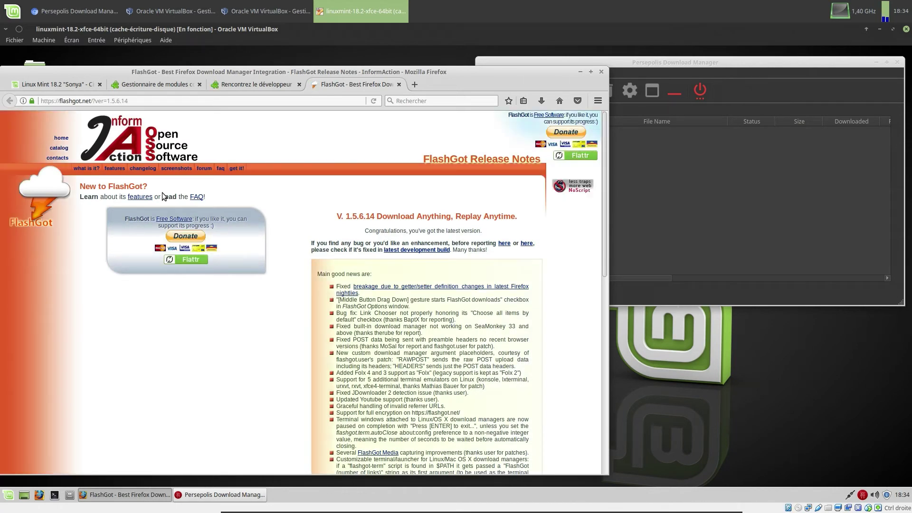
{"action": "left_click", "coordinate": [400, 84]}
{"action": "left_click", "coordinate": [299, 85]}
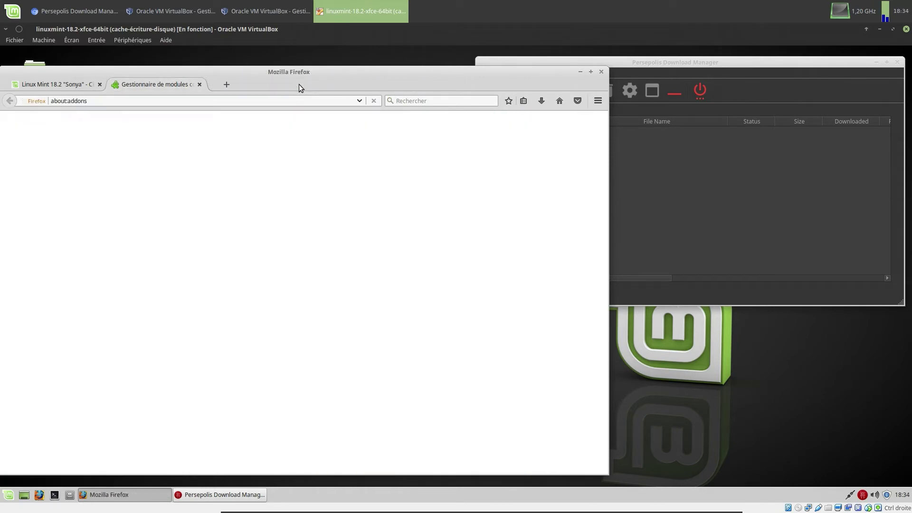
Step: Customize Firefox by placing the FlashGot button in the toolbar, exit customization and move the browser window slightly down
{"action": "left_click", "coordinate": [598, 101]}
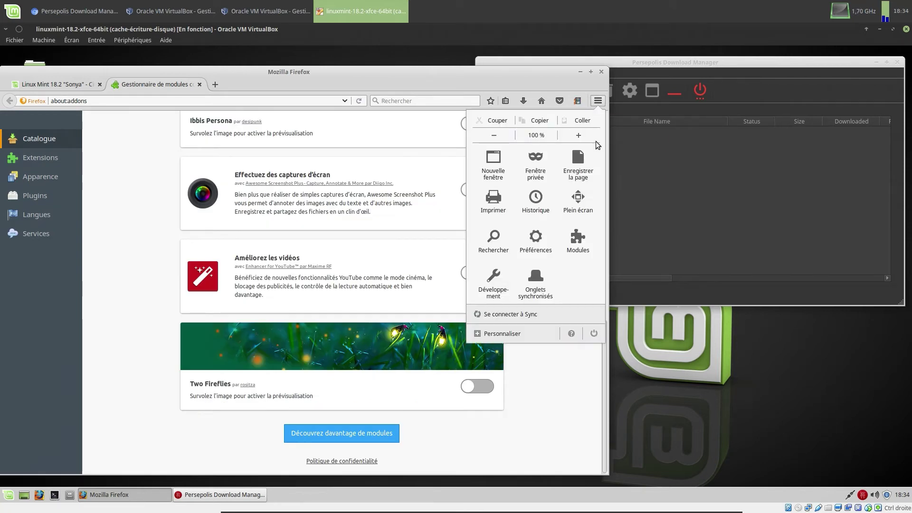
{"action": "left_click", "coordinate": [516, 331]}
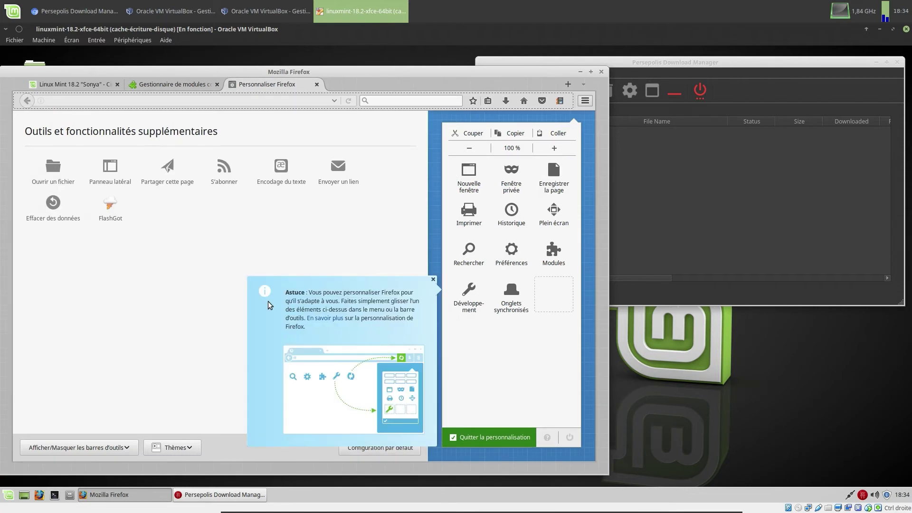
{"action": "left_click_drag", "start_coordinate": [110, 205], "coordinate": [547, 97]}
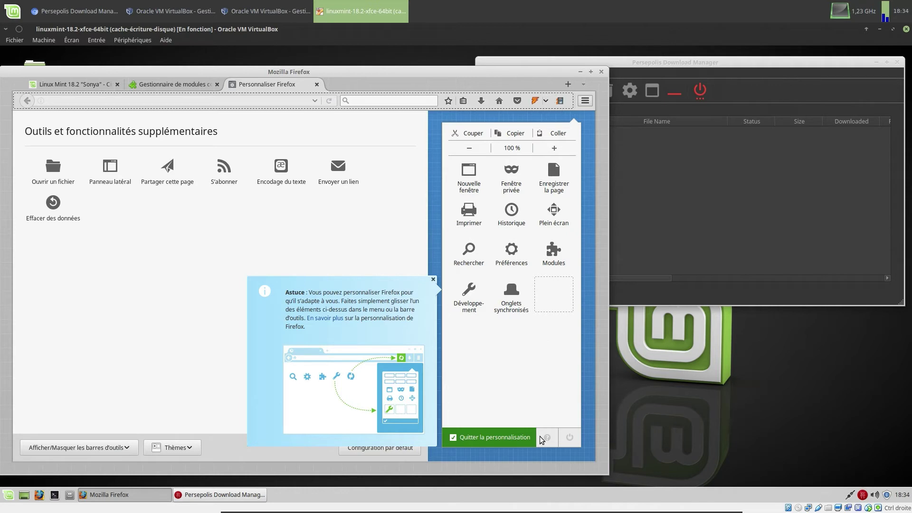
{"action": "left_click", "coordinate": [518, 436]}
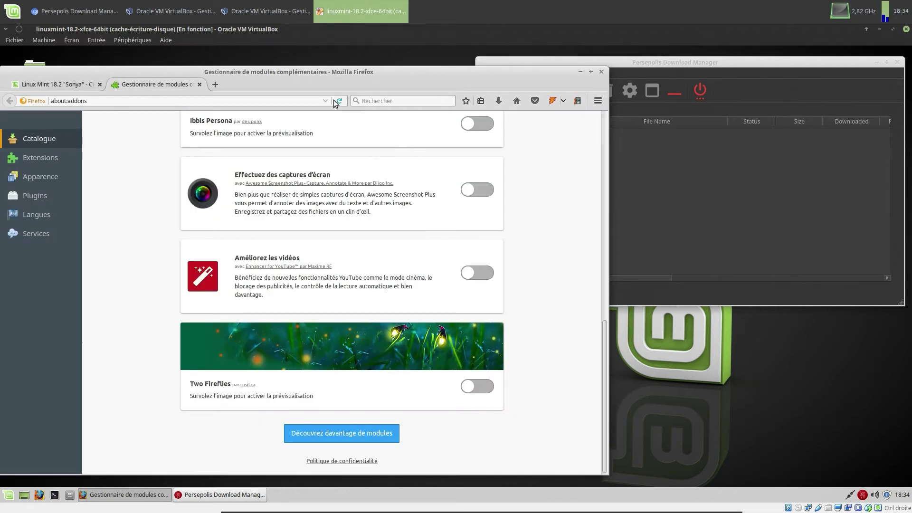
{"action": "left_click_drag", "start_coordinate": [322, 74], "coordinate": [328, 82]}
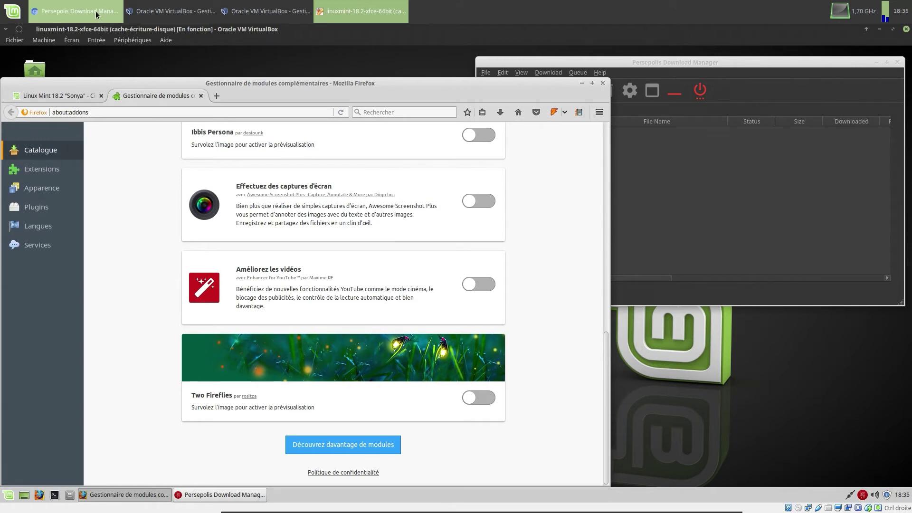
Step: Open FlashGot's options window and move it clear of the Firefox window, below the Persepolis toolbar
{"action": "left_click", "coordinate": [565, 112]}
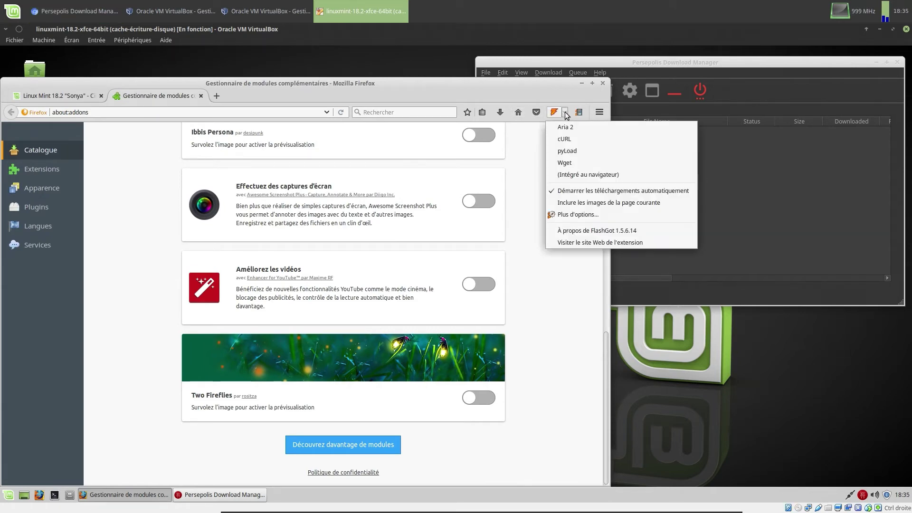
{"action": "left_click", "coordinate": [580, 215]}
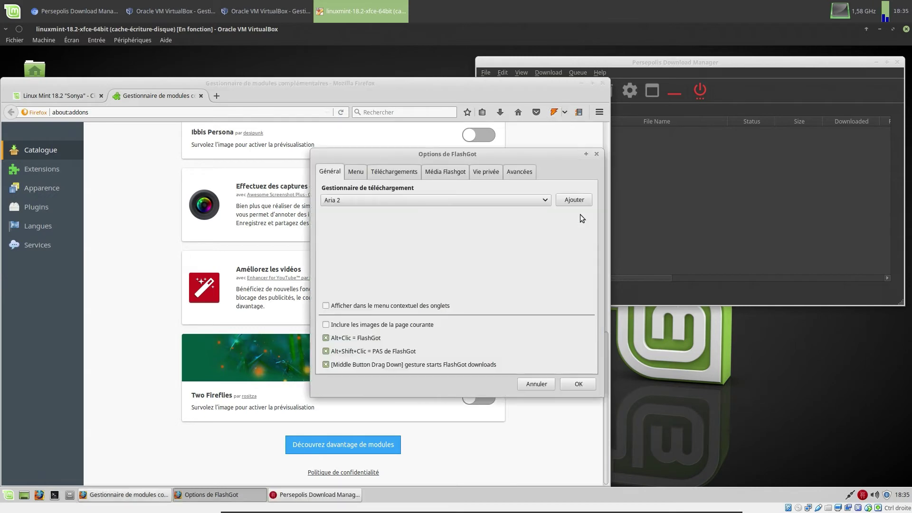
{"action": "left_click_drag", "start_coordinate": [568, 156], "coordinate": [847, 244]}
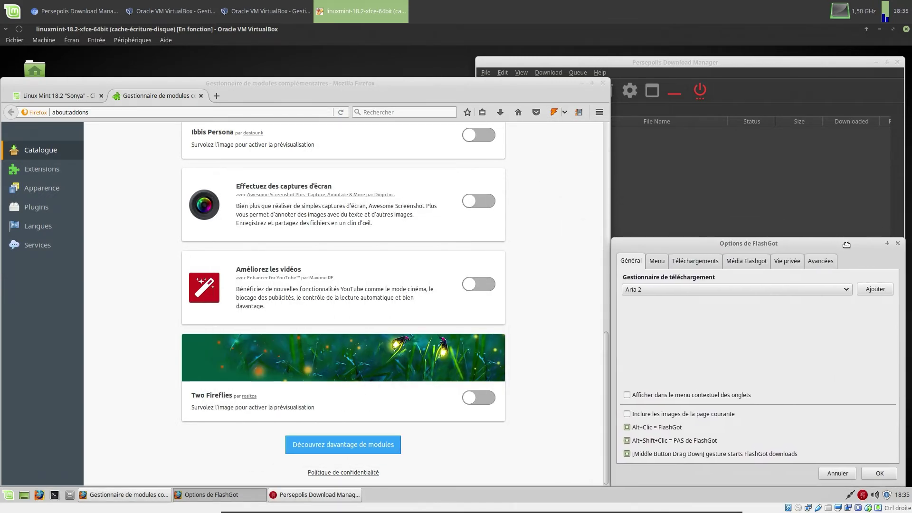
Step: Consult the Firefox Flashgot Plugin page of the Persepolis GitHub wiki in Chromium for the GNU/Linux executable path, then return to the virtual machine
{"action": "left_click", "coordinate": [74, 11]}
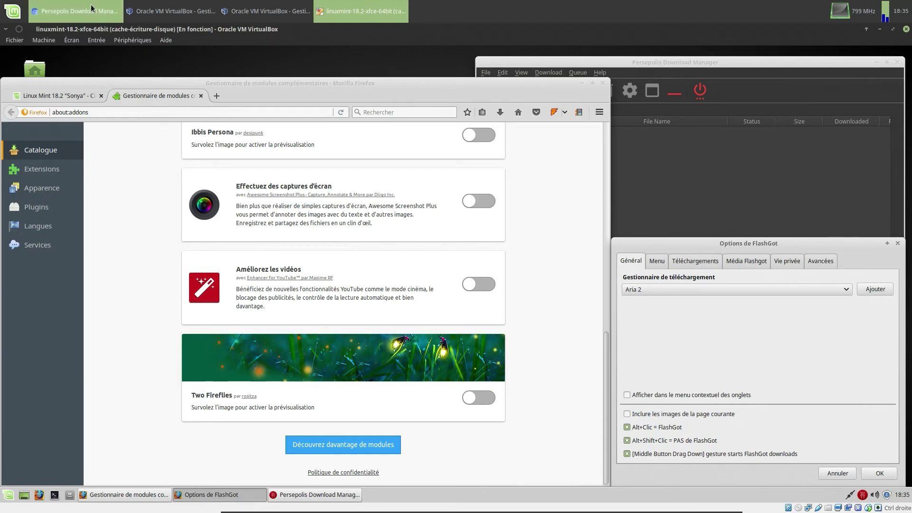
{"action": "left_click", "coordinate": [216, 42]}
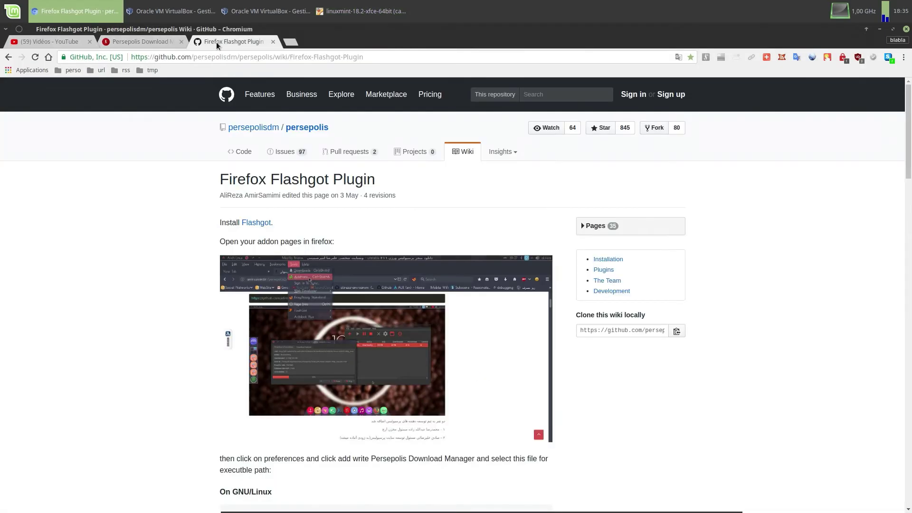
{"action": "scroll", "coordinate": [150, 324], "scroll_direction": "down", "scroll_amount": 3}
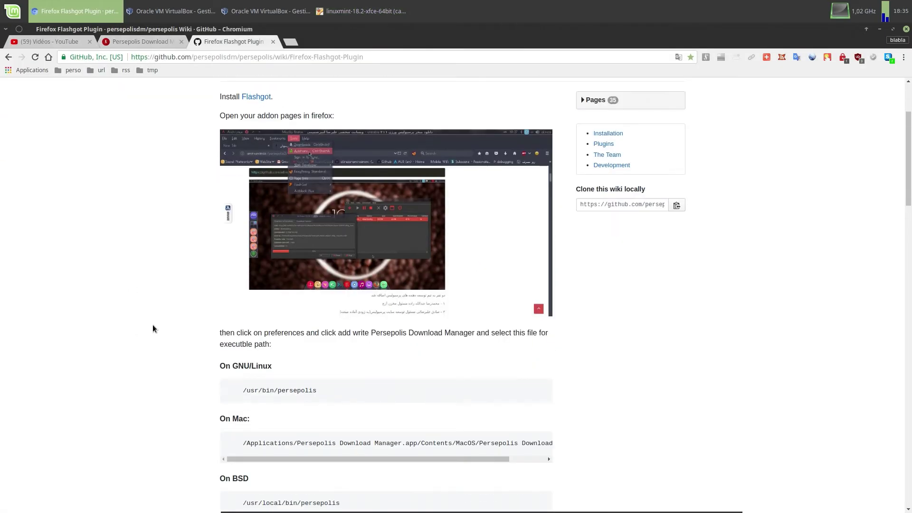
{"action": "scroll", "coordinate": [153, 324], "scroll_direction": "down", "scroll_amount": 2}
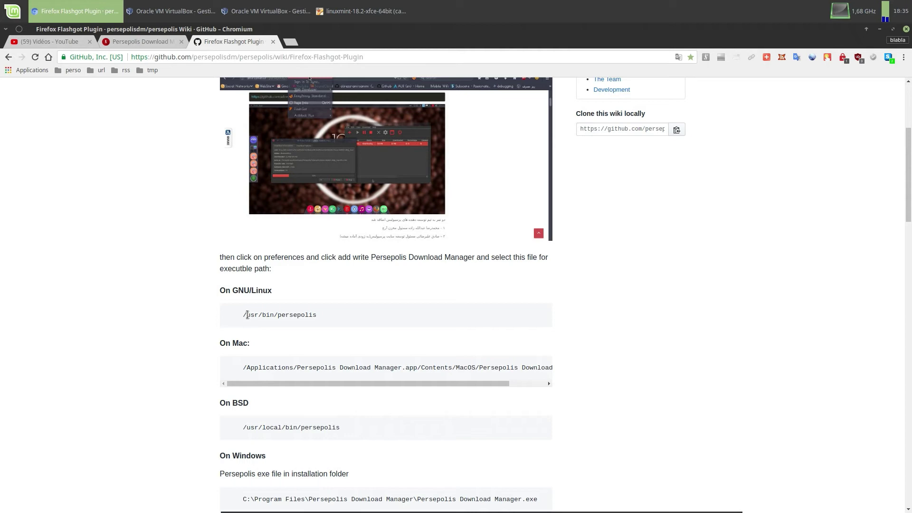
{"action": "left_click", "coordinate": [332, 14]}
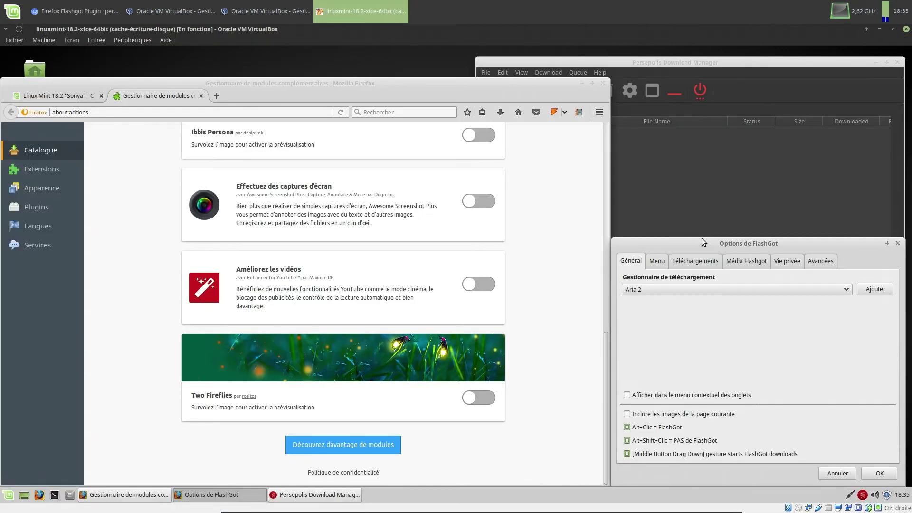
Step: Add a custom download manager named Persepolis in the FlashGot options
{"action": "left_click", "coordinate": [874, 290]}
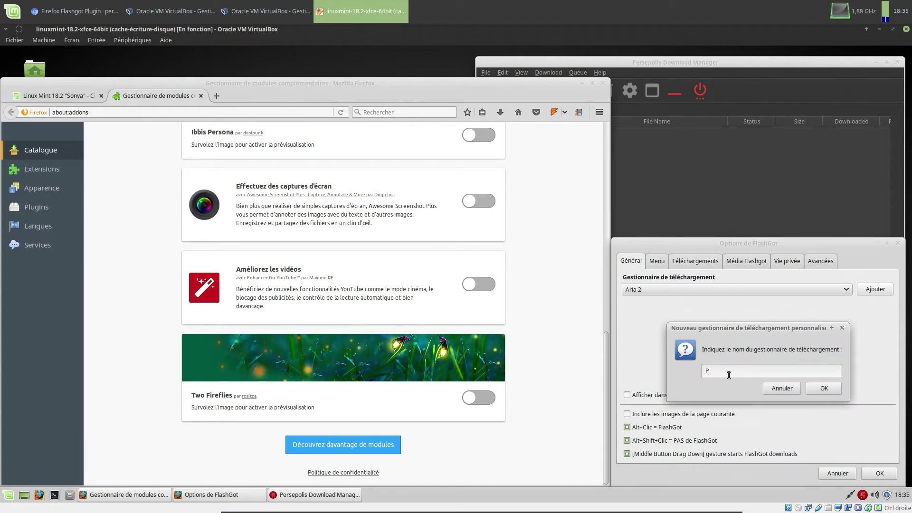
{"action": "type", "text": "Persepolis"}
{"action": "left_click", "coordinate": [817, 389]}
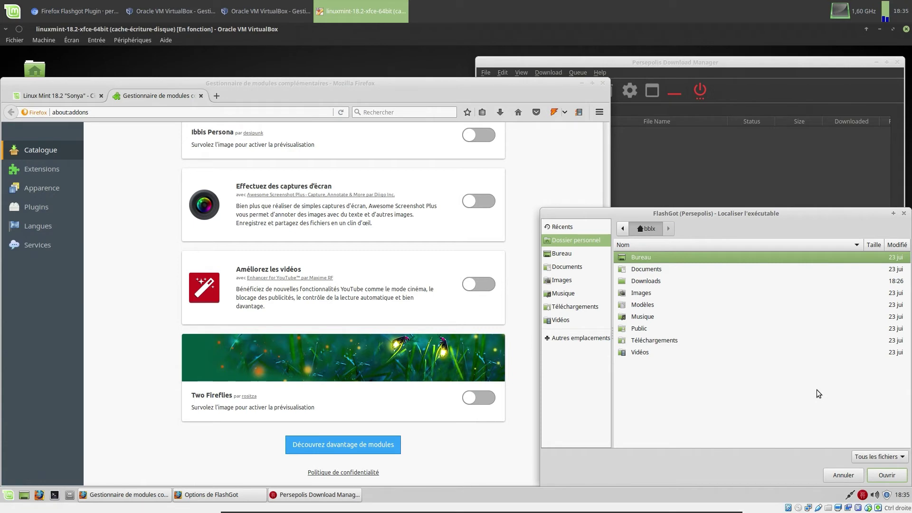
Step: Set the executable path of the Persepolis download manager in FlashGot to /usr/bin/persepolis by browsing the computer's file system
{"action": "left_click", "coordinate": [567, 338]}
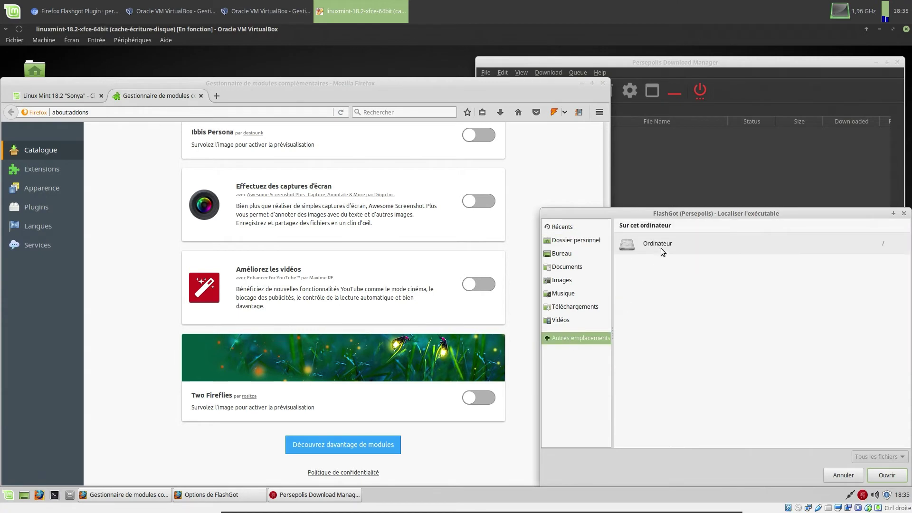
{"action": "left_click", "coordinate": [661, 247]}
{"action": "scroll", "coordinate": [636, 366], "scroll_direction": "down", "scroll_amount": 3}
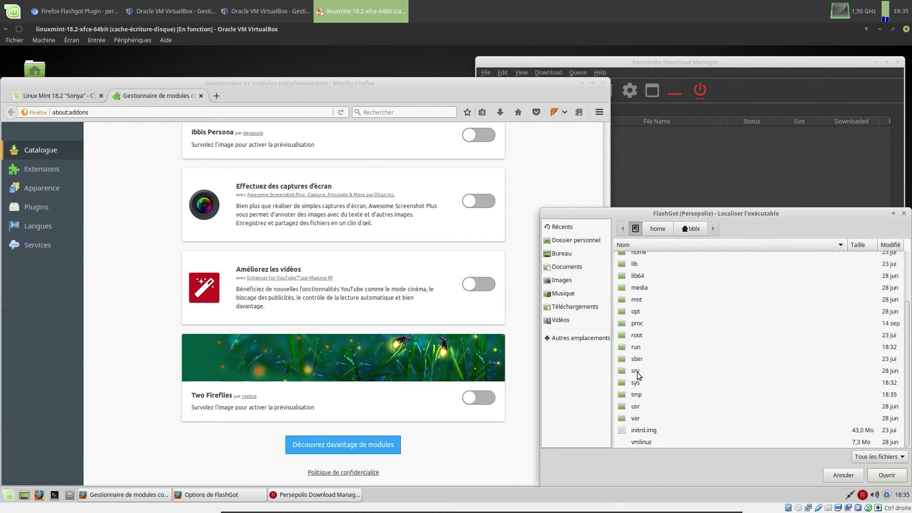
{"action": "double_click", "coordinate": [645, 407]}
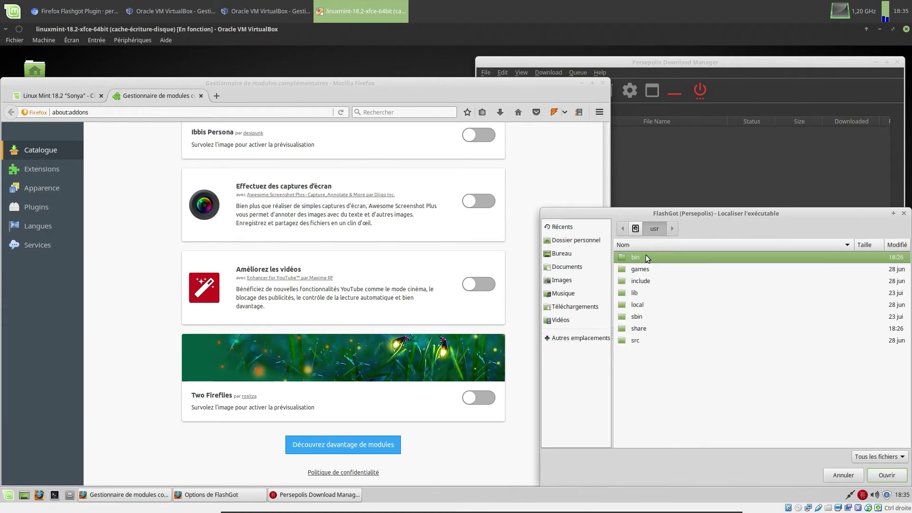
{"action": "double_click", "coordinate": [646, 256]}
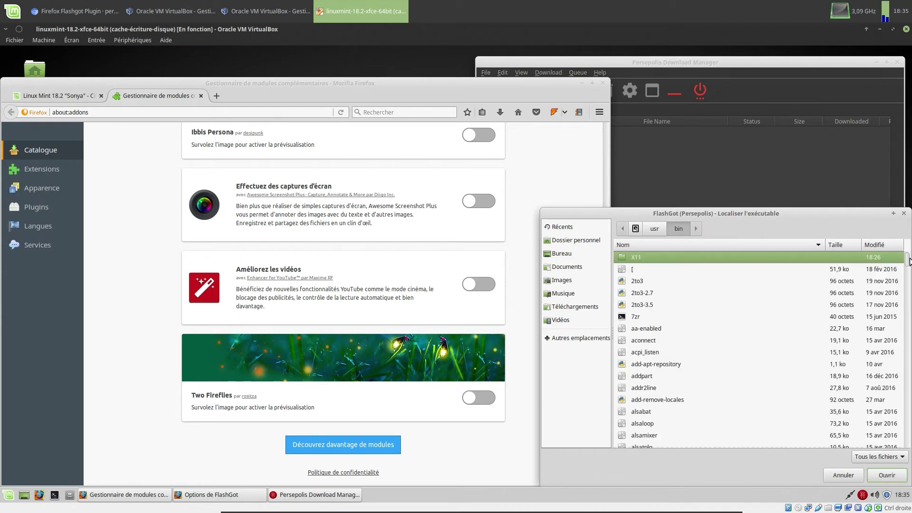
{"action": "left_click_drag", "start_coordinate": [908, 261], "coordinate": [908, 364]}
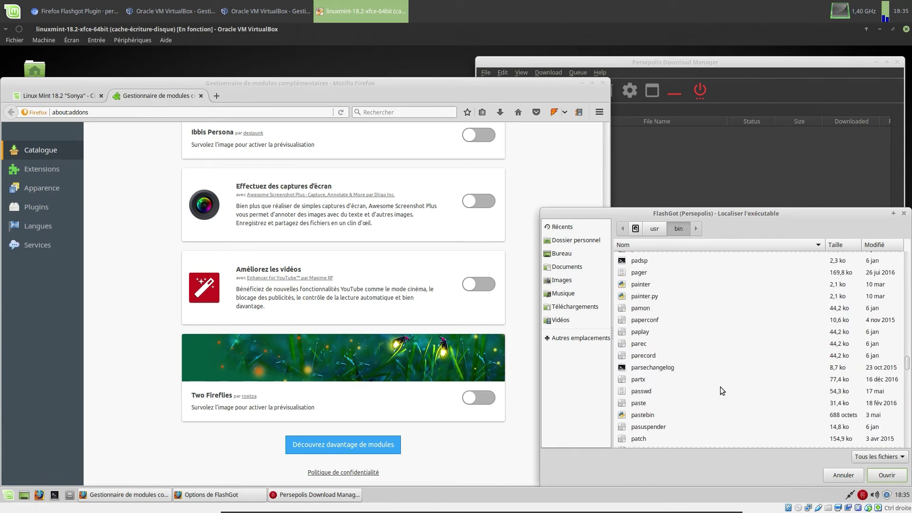
{"action": "scroll", "coordinate": [683, 389], "scroll_direction": "down", "scroll_amount": 6}
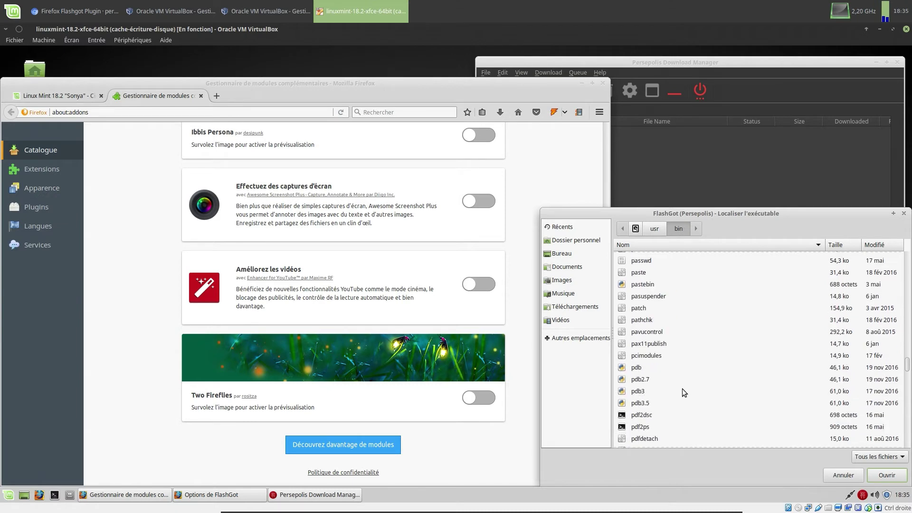
{"action": "scroll", "coordinate": [682, 389], "scroll_direction": "up", "scroll_amount": 3}
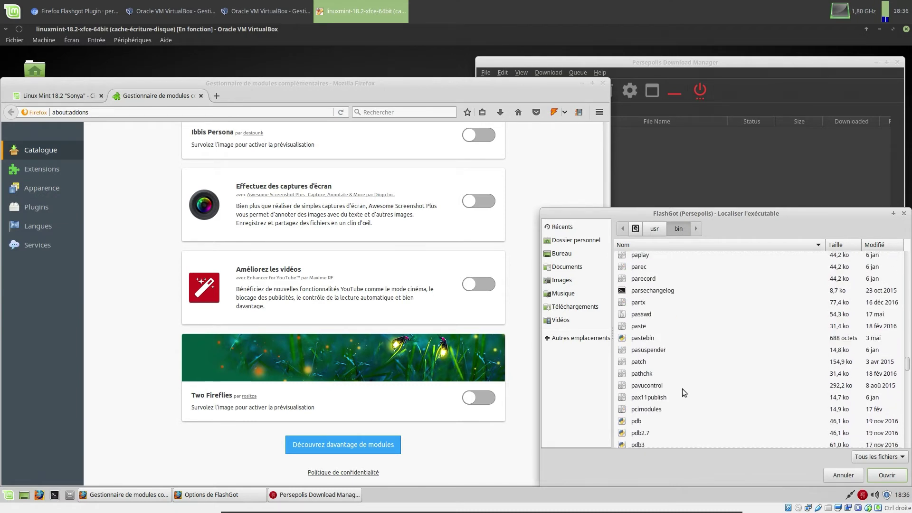
{"action": "scroll", "coordinate": [682, 389], "scroll_direction": "down", "scroll_amount": 3}
{"action": "scroll", "coordinate": [682, 388], "scroll_direction": "down", "scroll_amount": 5}
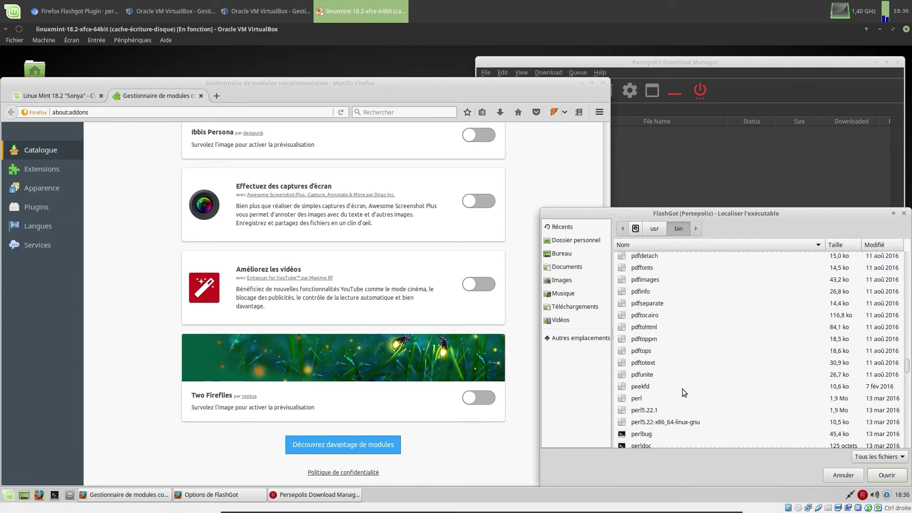
{"action": "scroll", "coordinate": [682, 388], "scroll_direction": "down", "scroll_amount": 4}
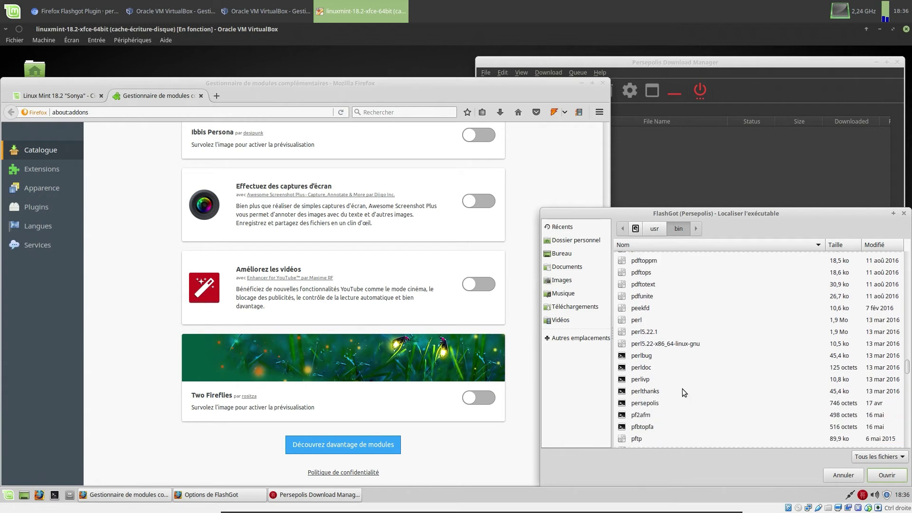
{"action": "double_click", "coordinate": [654, 404]}
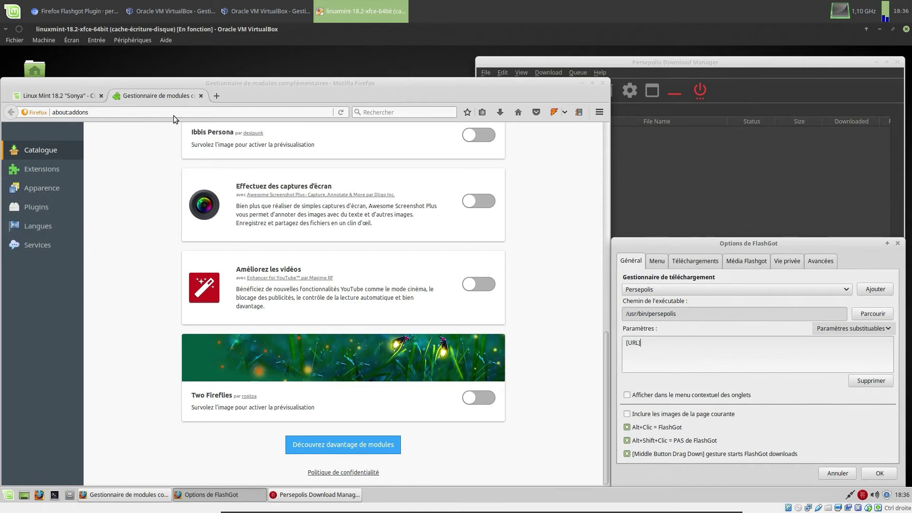
Step: Switch to the FlashGot wiki page in Chromium and copy the full parameter code, from [--link URL] through [--cookie COOKIE]
{"action": "left_click", "coordinate": [73, 11]}
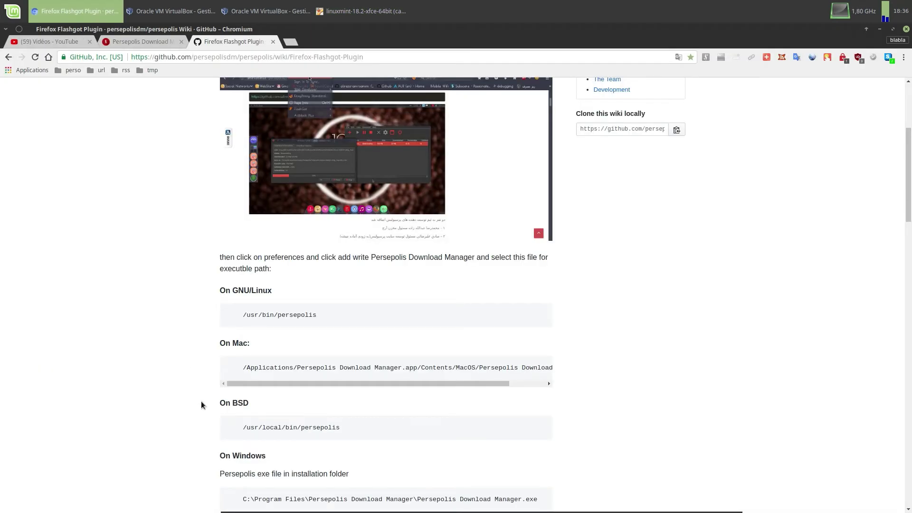
{"action": "scroll", "coordinate": [242, 311], "scroll_direction": "down", "scroll_amount": 4}
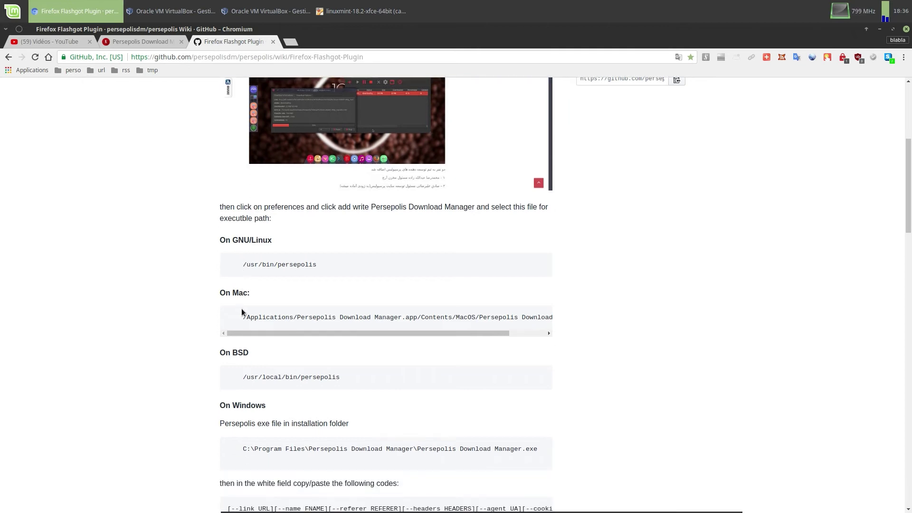
{"action": "scroll", "coordinate": [242, 312], "scroll_direction": "down", "scroll_amount": 6}
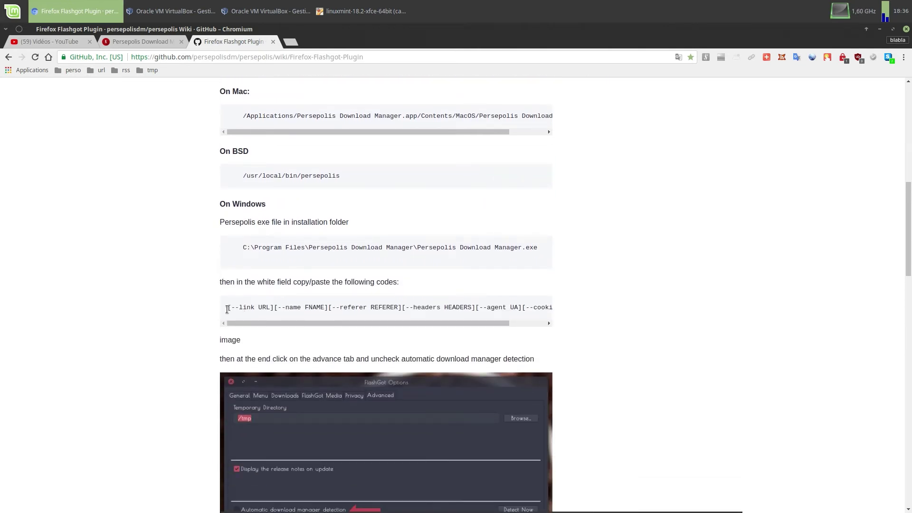
{"action": "left_click_drag", "start_coordinate": [228, 307], "coordinate": [561, 306]}
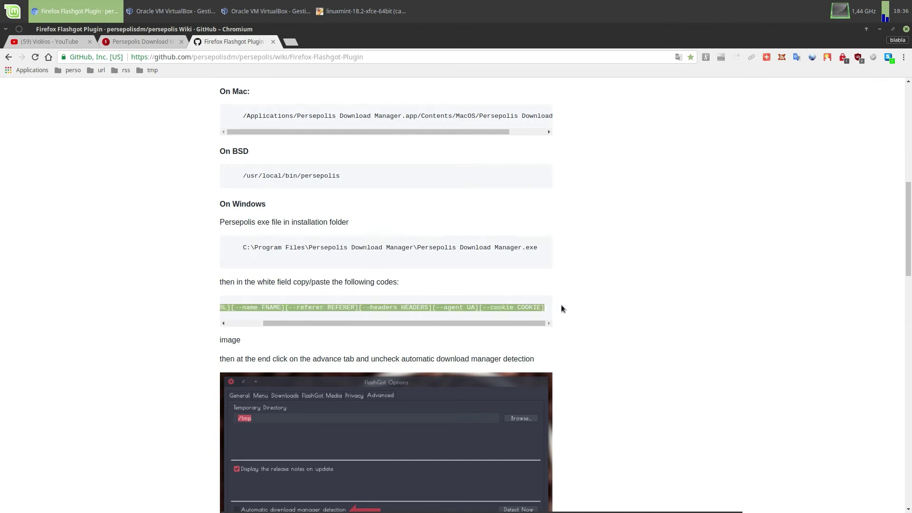
{"action": "right_click", "coordinate": [536, 307]}
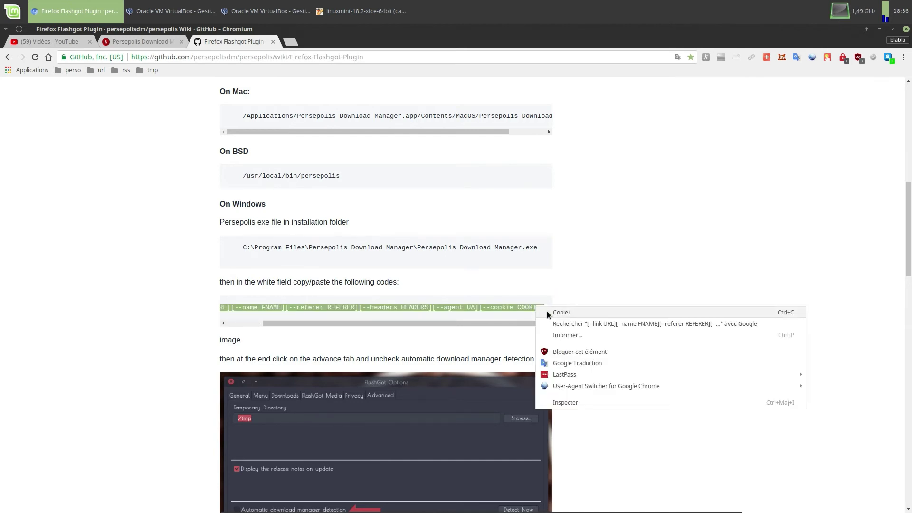
{"action": "left_click", "coordinate": [561, 312]}
Step: Return to the virtual machine, replace the FlashGot parameters for Persepolis with the copied code and accept the options
{"action": "left_click", "coordinate": [359, 11]}
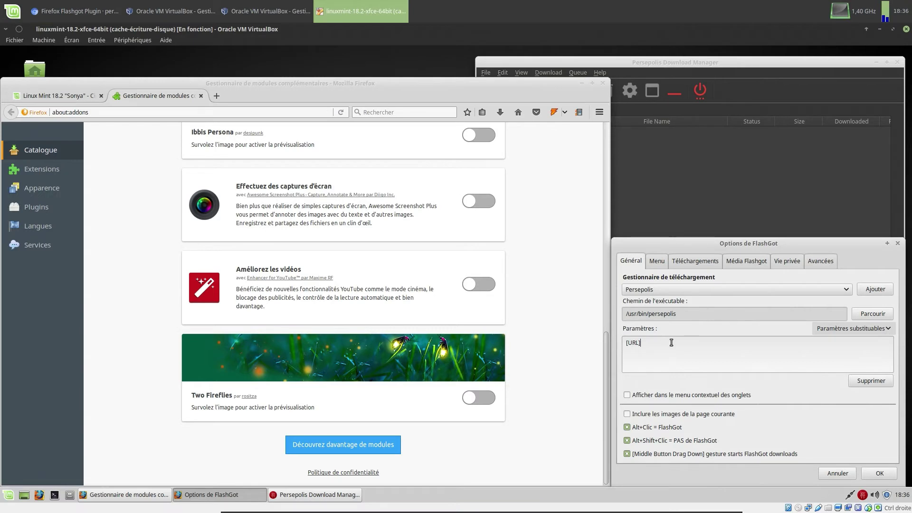
{"action": "key", "text": "ctrl+a"}
{"action": "key", "text": "ctrl+v"}
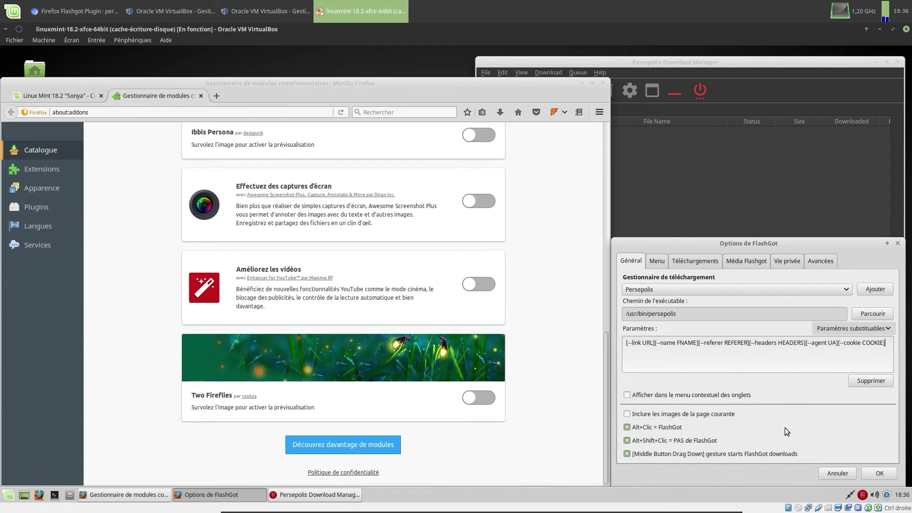
{"action": "left_click_drag", "start_coordinate": [786, 244], "coordinate": [769, 215]}
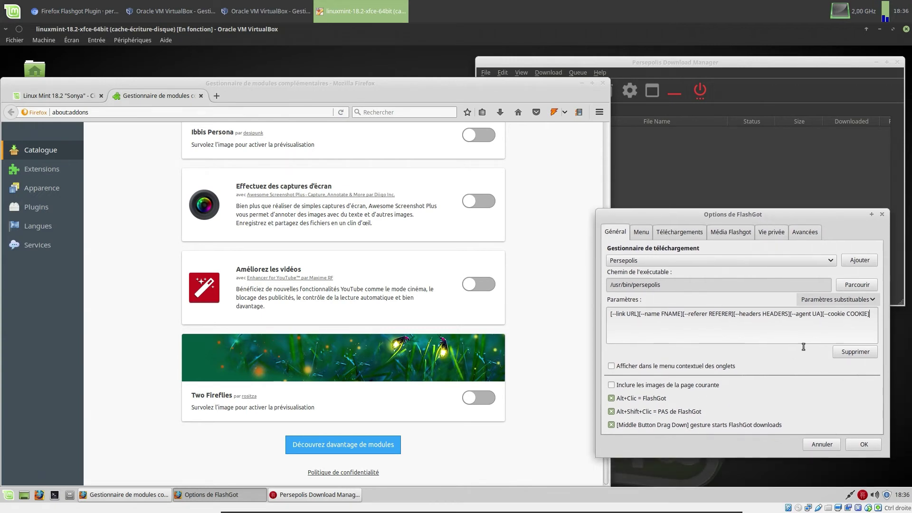
{"action": "left_click", "coordinate": [860, 445]}
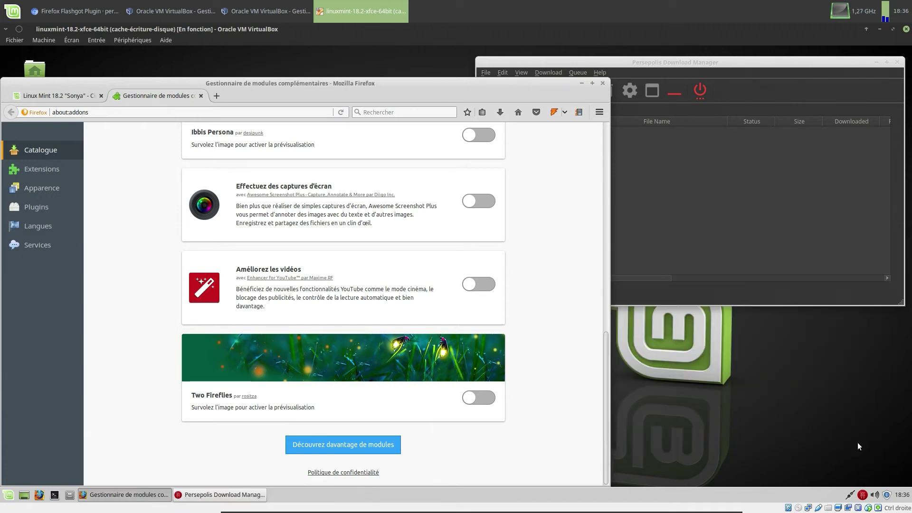
Step: Reopen FlashGot's options window and move it clear of the Firefox window, below the Persepolis toolbar
{"action": "left_click", "coordinate": [565, 113]}
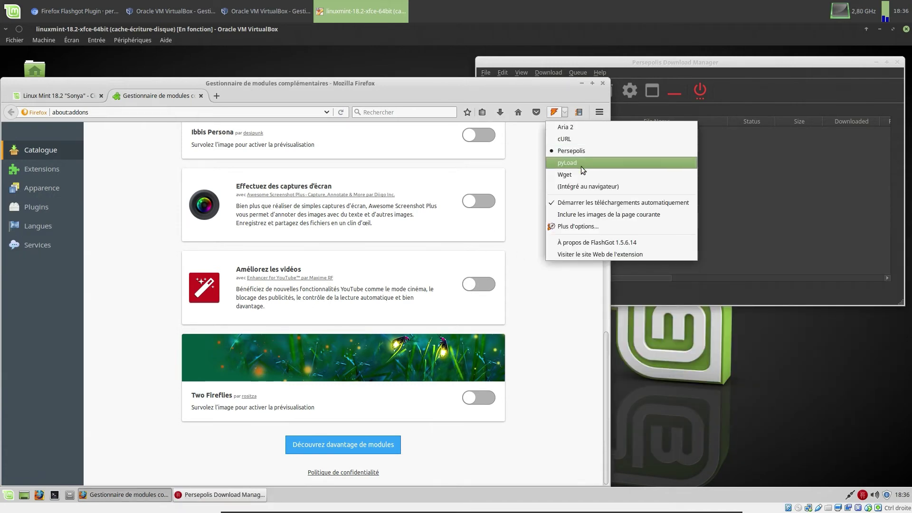
{"action": "left_click", "coordinate": [590, 227]}
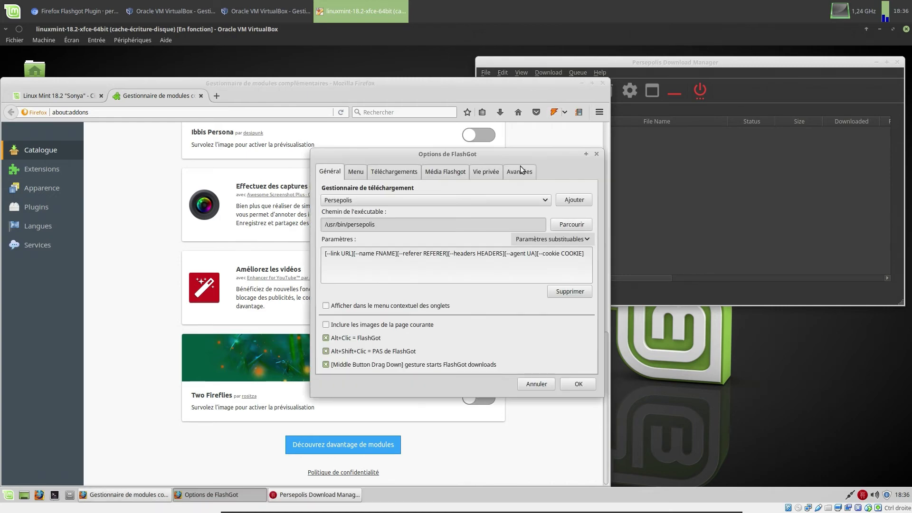
{"action": "left_click_drag", "start_coordinate": [506, 152], "coordinate": [812, 241]}
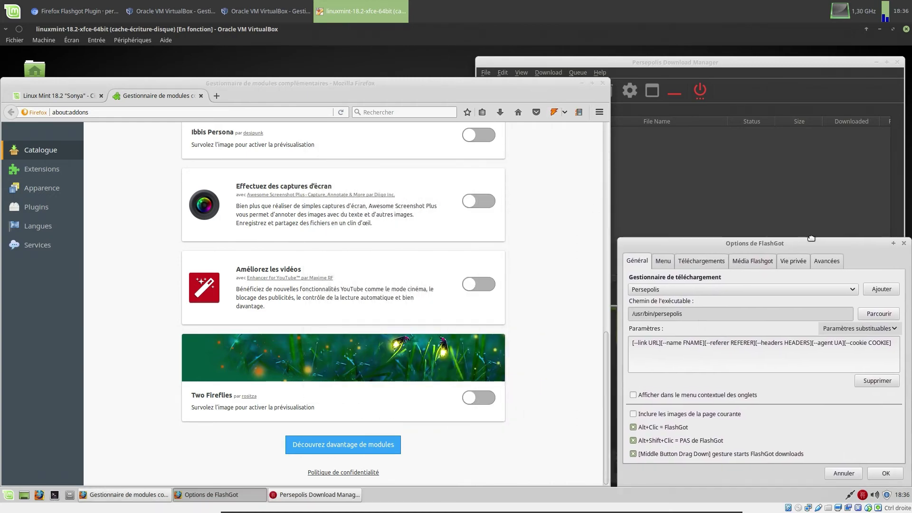
Step: Check the wiki in Chromium for the advanced setting, then disable automatic download manager detection in the virtual machine's FlashGot options
{"action": "left_click", "coordinate": [75, 10]}
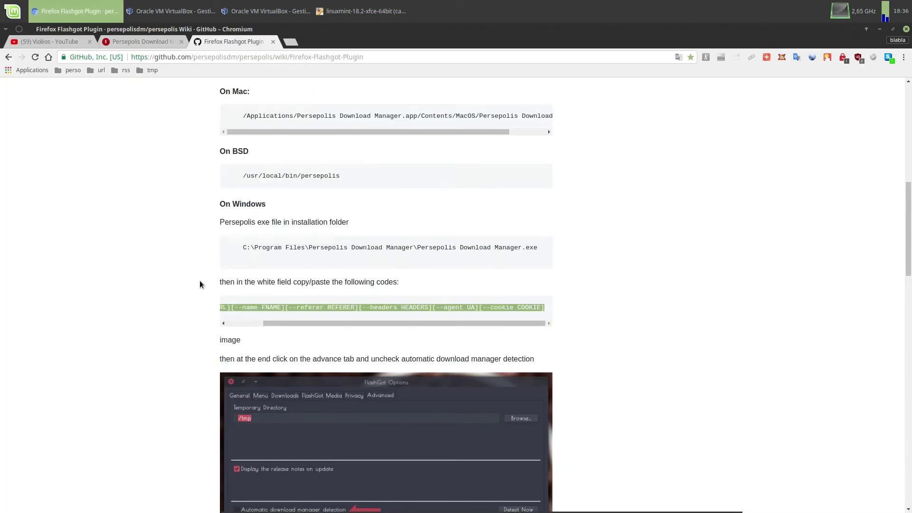
{"action": "scroll", "coordinate": [199, 281], "scroll_direction": "down", "scroll_amount": 3}
{"action": "scroll", "coordinate": [199, 281], "scroll_direction": "down", "scroll_amount": 2}
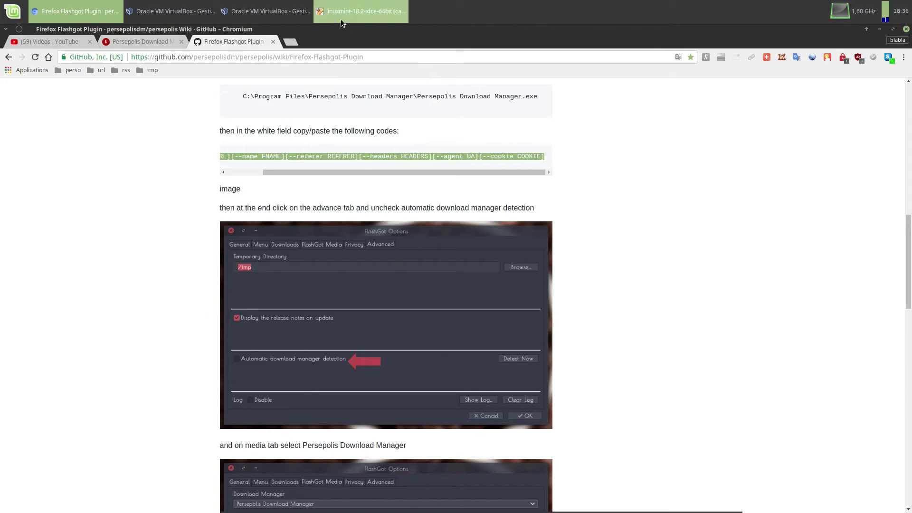
{"action": "left_click", "coordinate": [354, 12]}
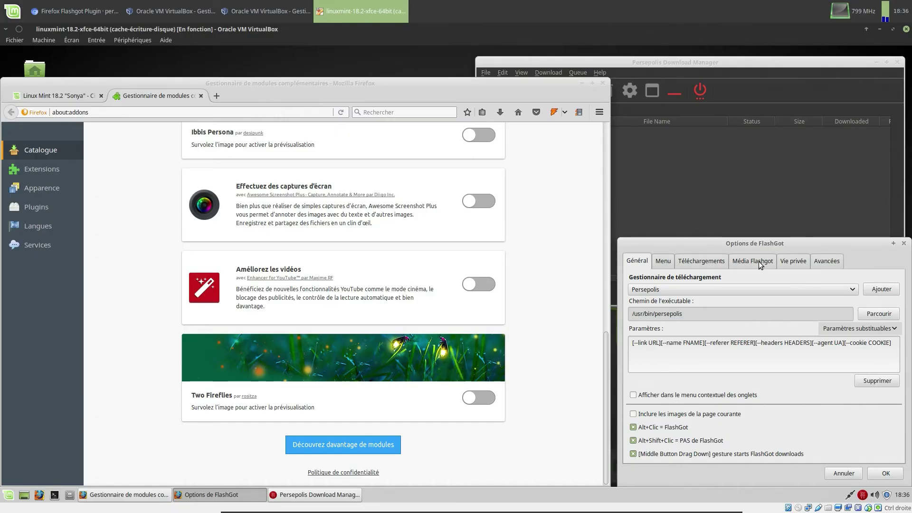
{"action": "left_click", "coordinate": [87, 19]}
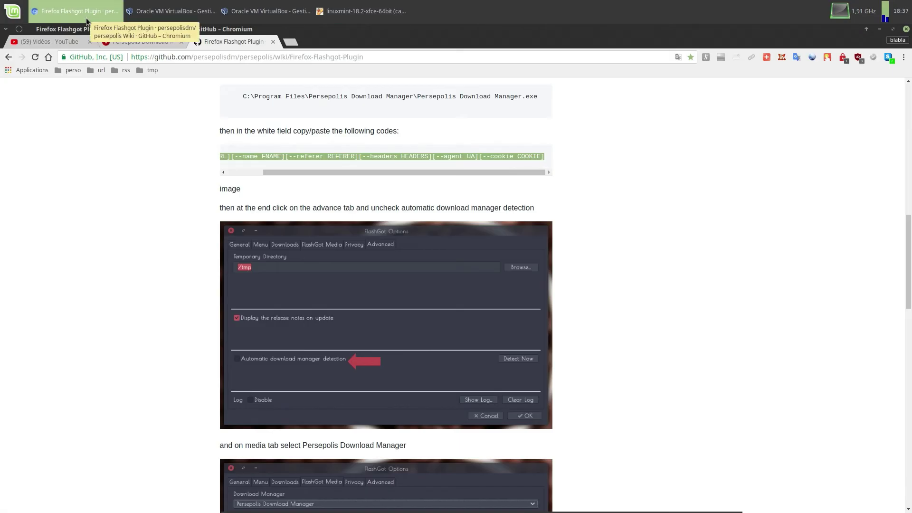
{"action": "left_click", "coordinate": [343, 9]}
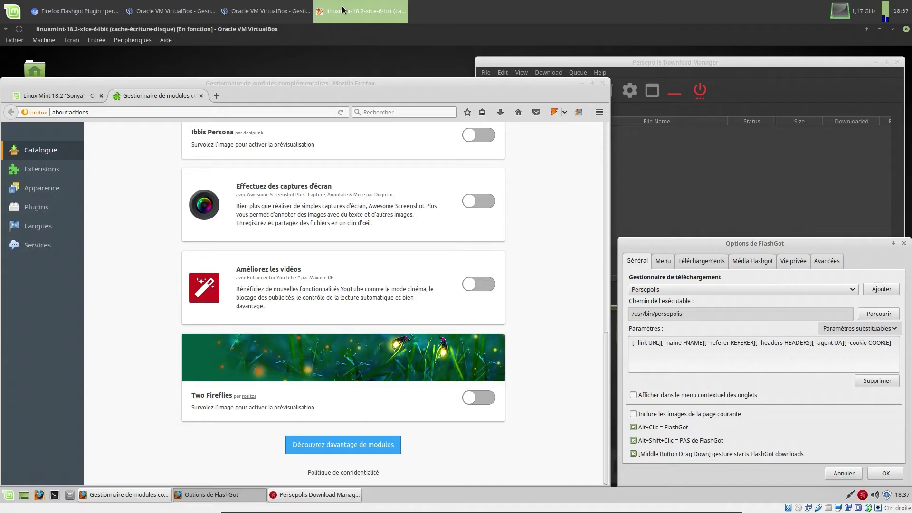
{"action": "left_click", "coordinate": [831, 264]}
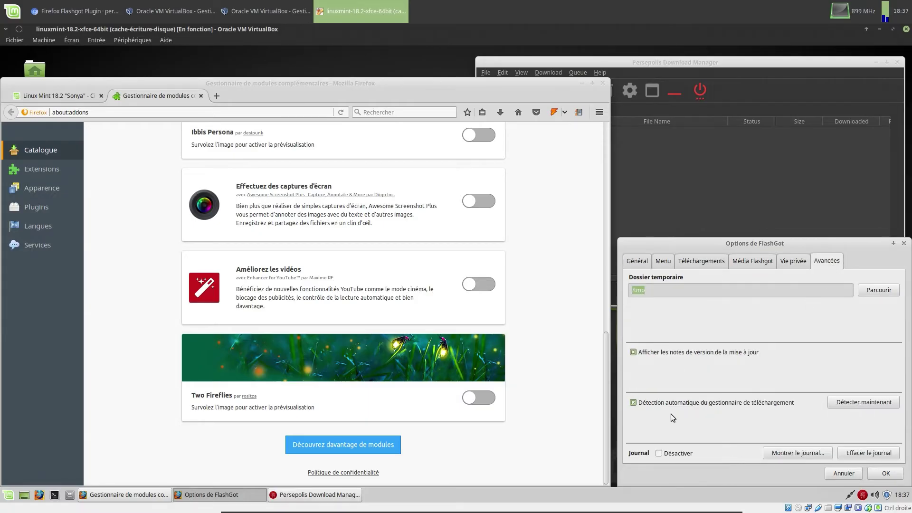
{"action": "left_click", "coordinate": [633, 403]}
Step: Consult the wiki's media instructions in Chromium, then set FlashGot's media download manager to Défaut (Persepolis) in the virtual machine
{"action": "left_click", "coordinate": [64, 17]}
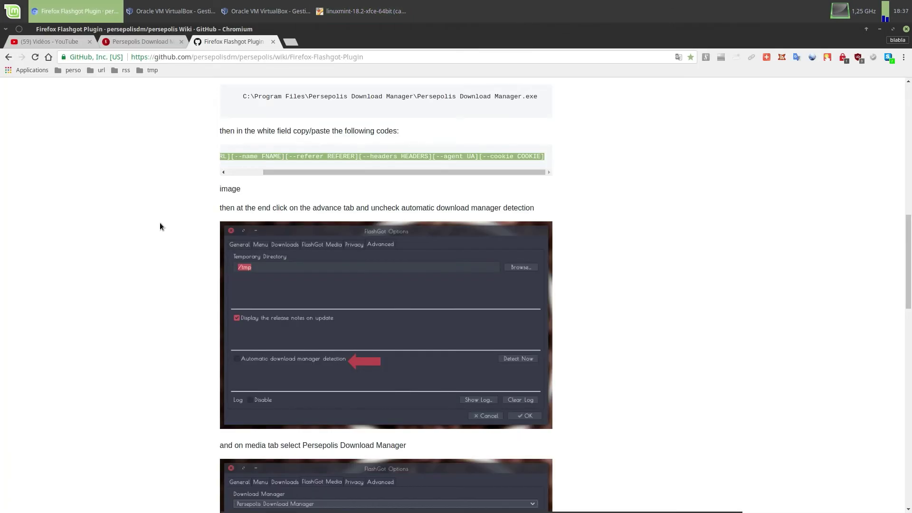
{"action": "scroll", "coordinate": [139, 378], "scroll_direction": "down", "scroll_amount": 5}
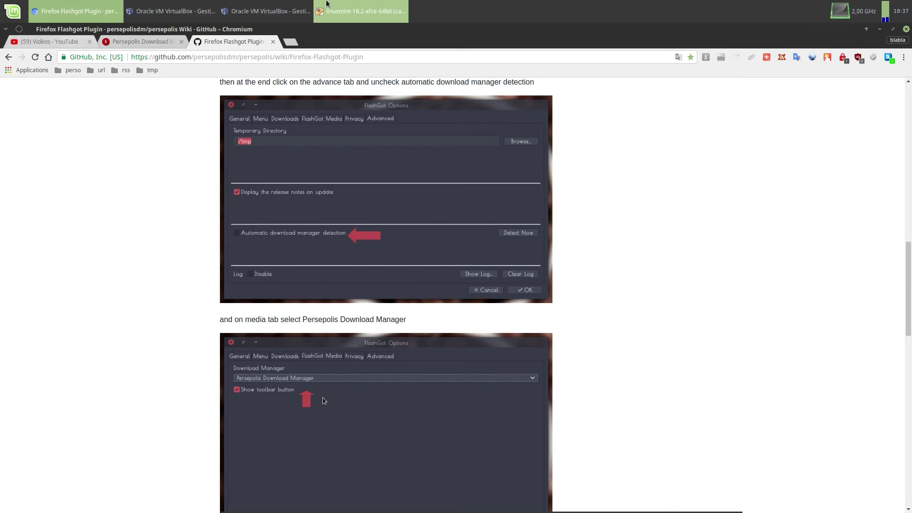
{"action": "left_click", "coordinate": [326, 4]}
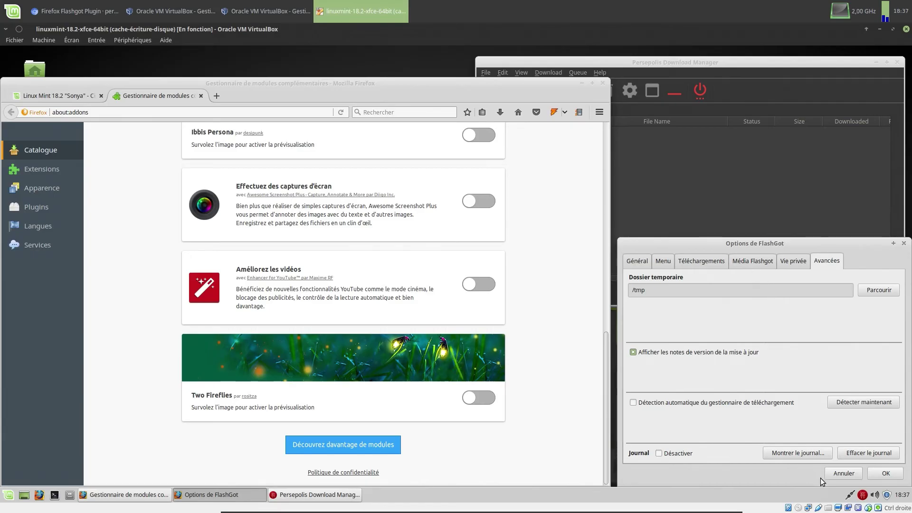
{"action": "left_click", "coordinate": [742, 262]}
{"action": "left_click", "coordinate": [749, 289]}
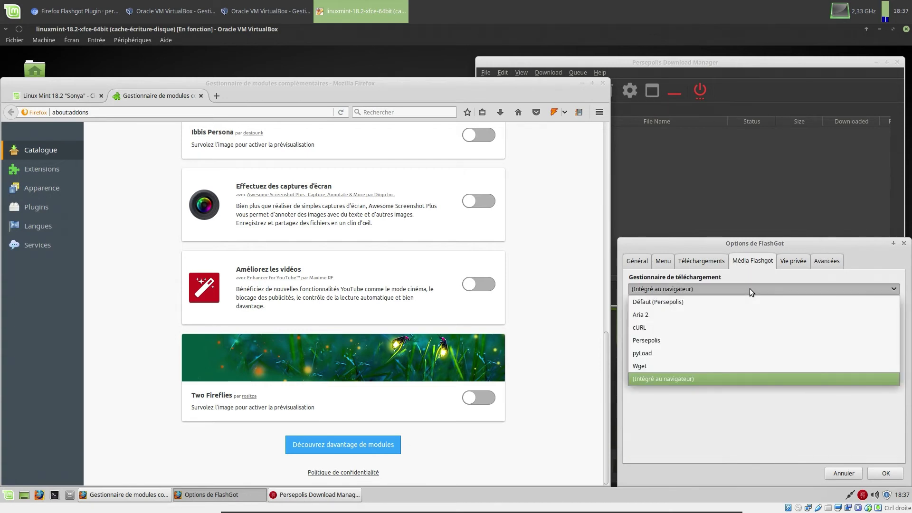
{"action": "left_click", "coordinate": [746, 304]}
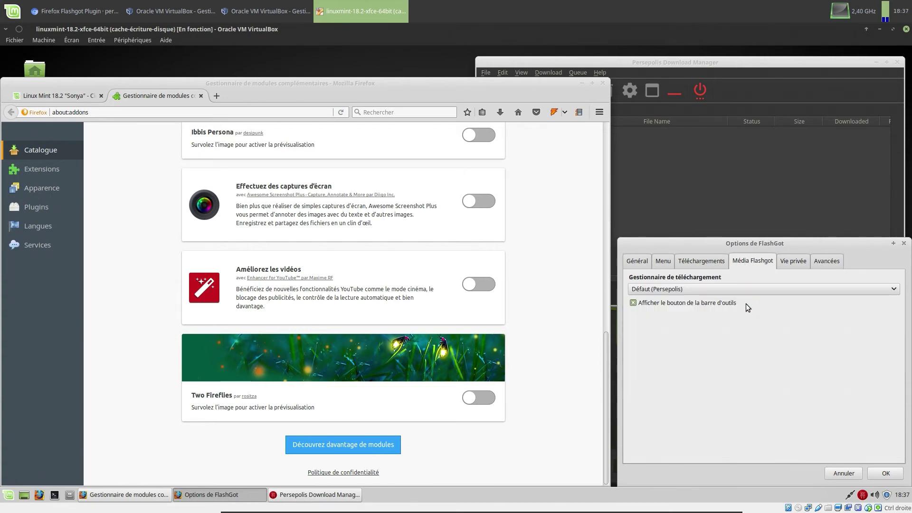
Step: Read the wiki's next download instruction in Chromium, then disable automatic download starting in the virtual machine's FlashGot options
{"action": "left_click", "coordinate": [76, 11]}
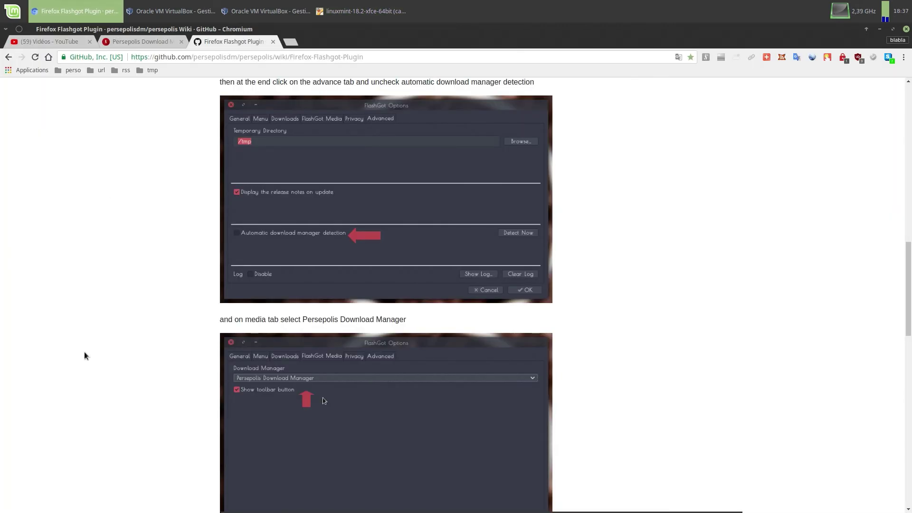
{"action": "scroll", "coordinate": [84, 355], "scroll_direction": "down", "scroll_amount": 3}
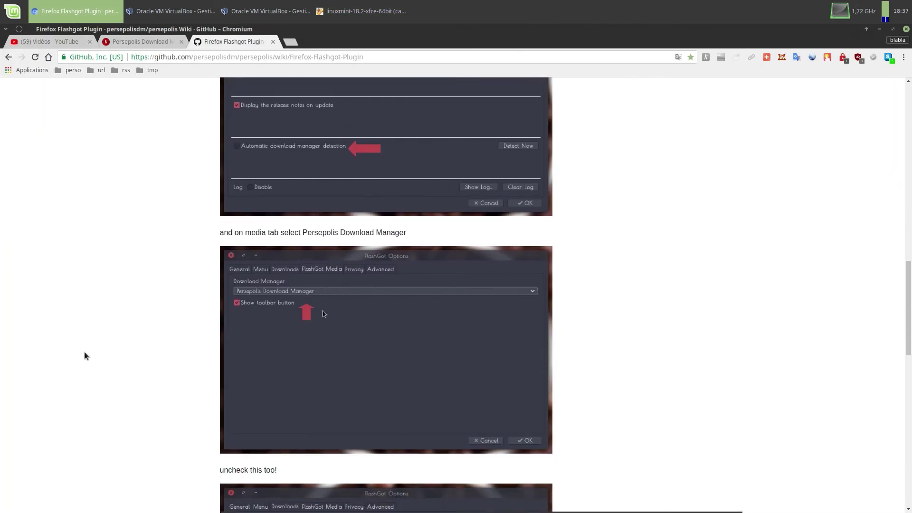
{"action": "scroll", "coordinate": [85, 355], "scroll_direction": "down", "scroll_amount": 2}
{"action": "scroll", "coordinate": [84, 356], "scroll_direction": "down", "scroll_amount": 2}
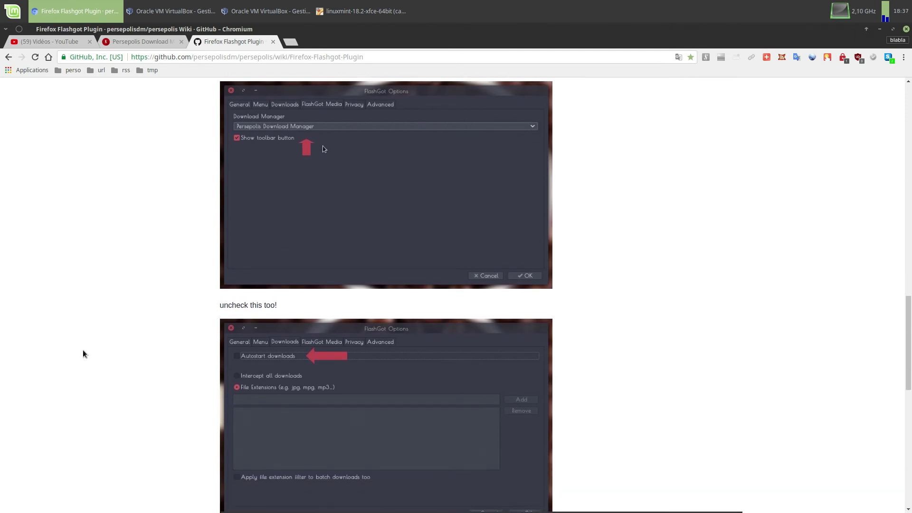
{"action": "scroll", "coordinate": [83, 352], "scroll_direction": "down", "scroll_amount": 2}
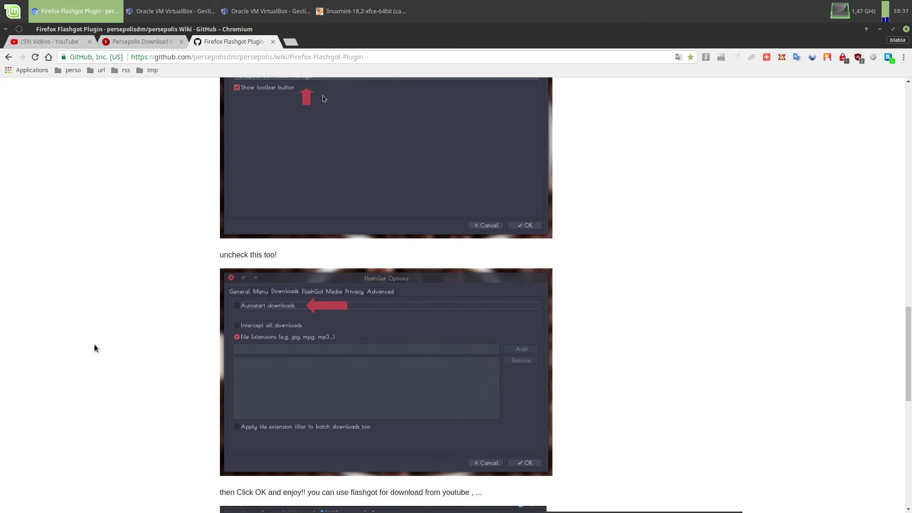
{"action": "scroll", "coordinate": [94, 345], "scroll_direction": "down", "scroll_amount": 2}
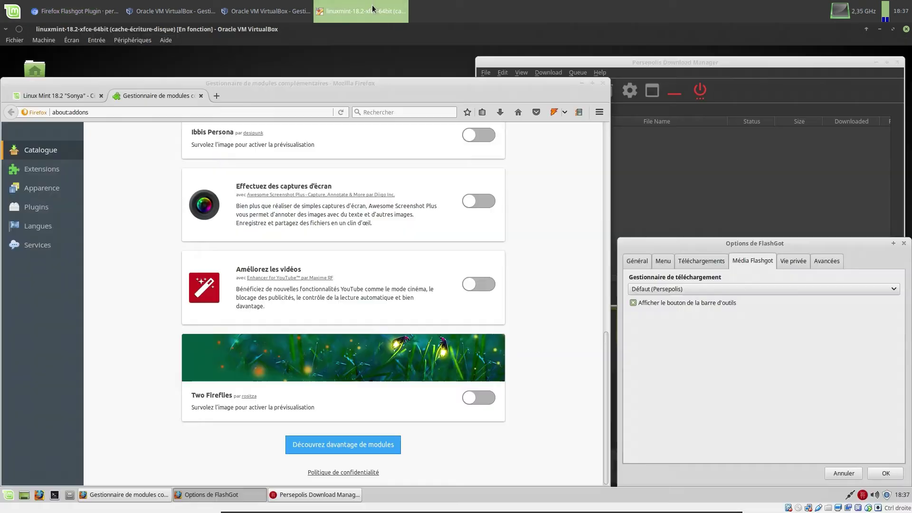
{"action": "left_click", "coordinate": [361, 11]}
{"action": "left_click", "coordinate": [695, 263]}
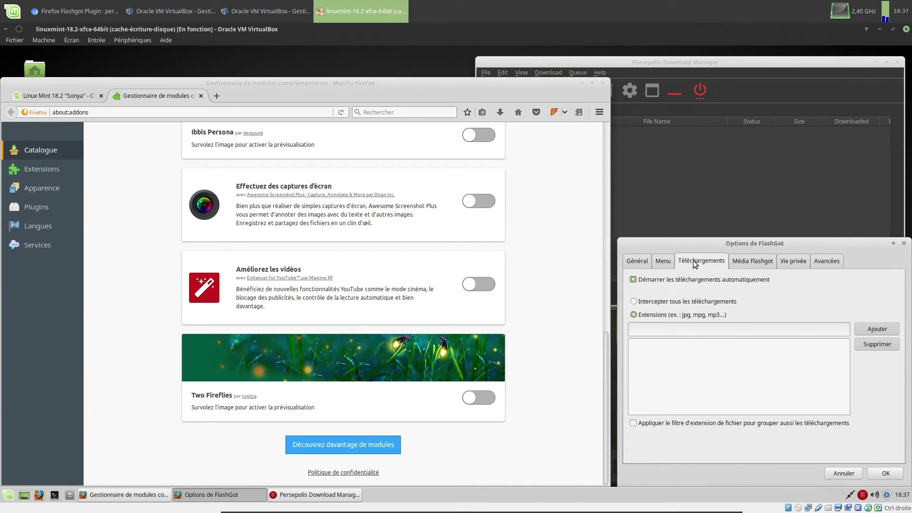
{"action": "left_click", "coordinate": [635, 281]}
Step: Review the rest of the wiki page in Chromium, then accept the FlashGot options in the virtual machine and shift the Persepolis window slightly
{"action": "left_click", "coordinate": [82, 15]}
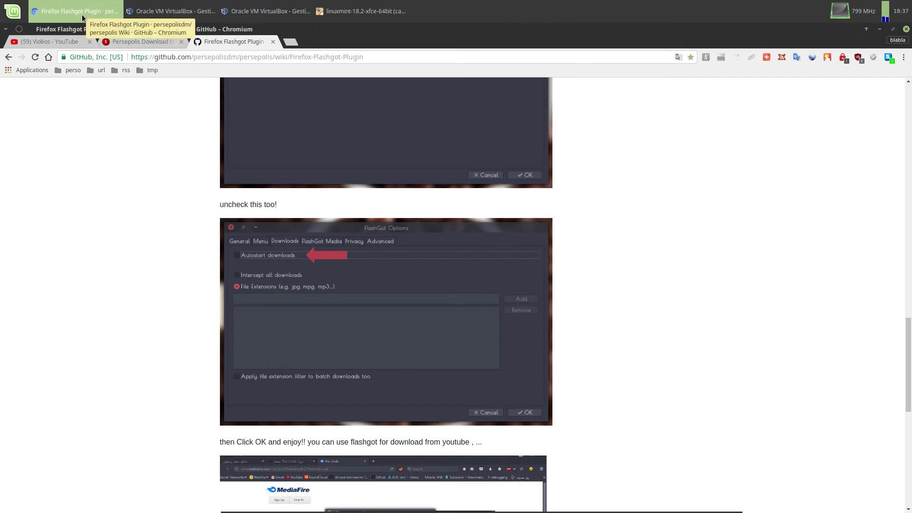
{"action": "scroll", "coordinate": [84, 318], "scroll_direction": "down", "scroll_amount": 3}
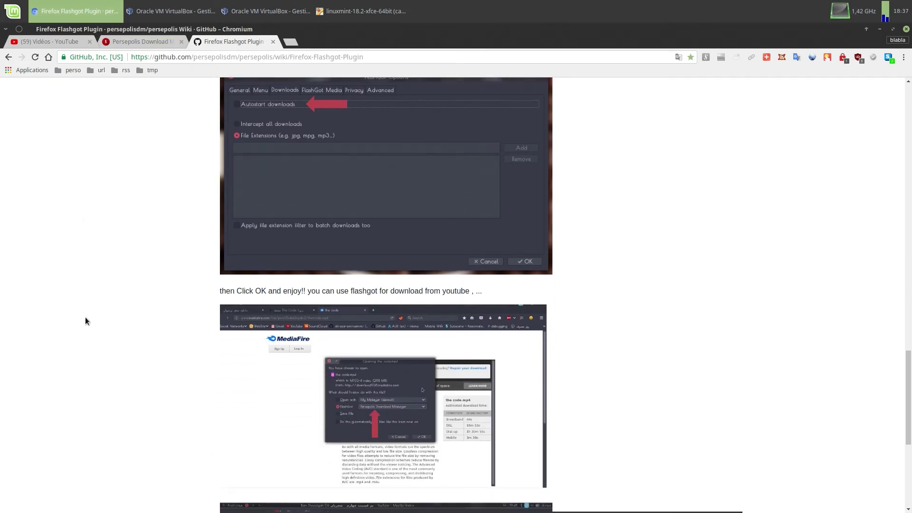
{"action": "scroll", "coordinate": [85, 322], "scroll_direction": "down", "scroll_amount": 6}
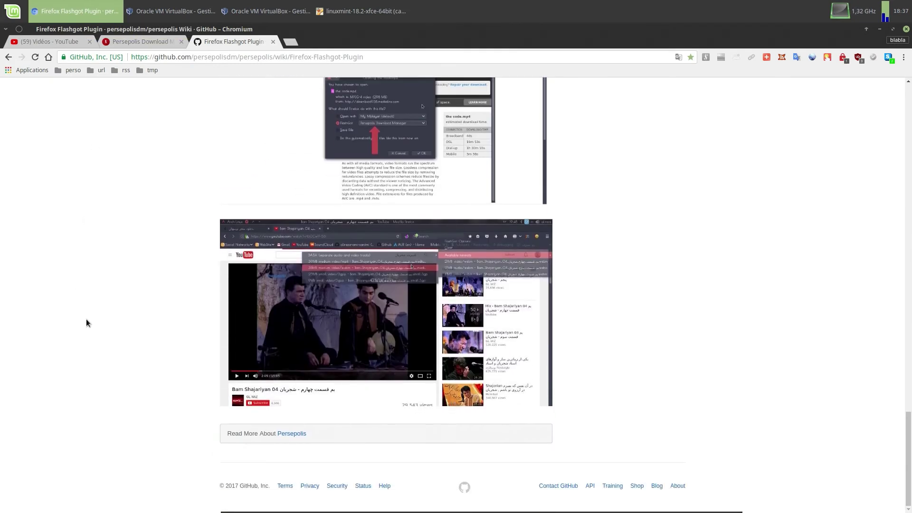
{"action": "left_click", "coordinate": [362, 11]}
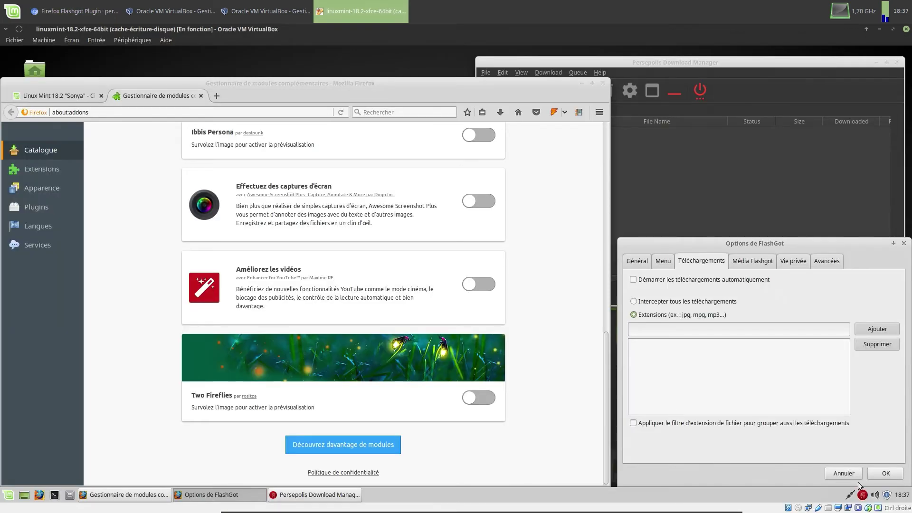
{"action": "left_click", "coordinate": [874, 477]}
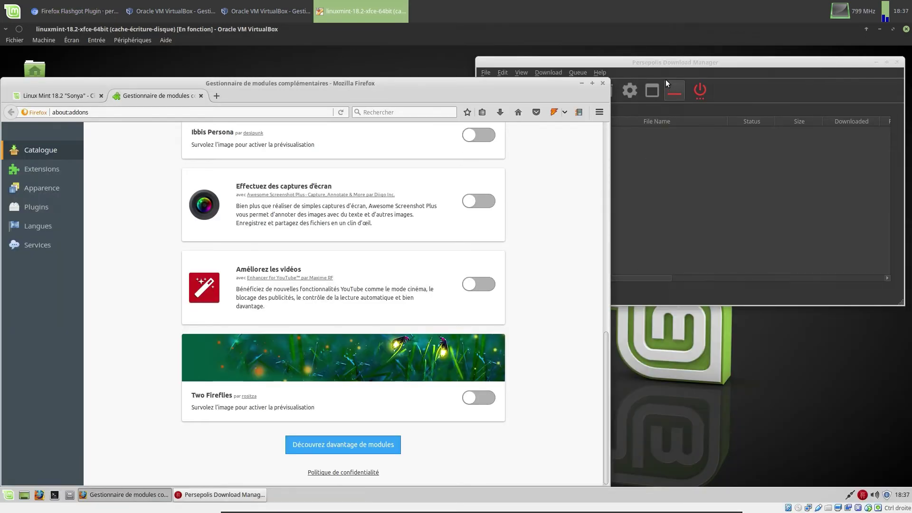
{"action": "left_click_drag", "start_coordinate": [668, 61], "coordinate": [673, 53]}
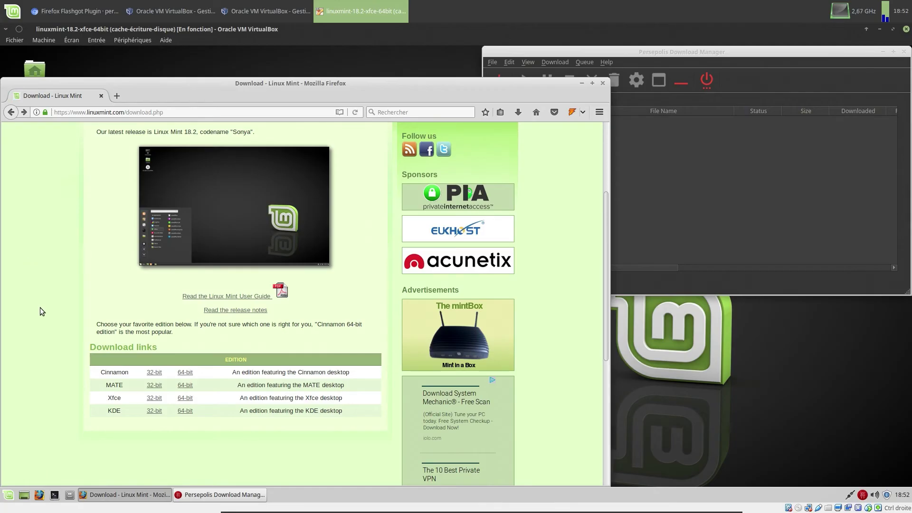
Step: Open the Linux Mint KDE 64-bit page and start downloading linuxmint-18.2-kde-64bit.iso through Persepolis from the Crifo.org mirror in France
{"action": "left_click", "coordinate": [185, 410]}
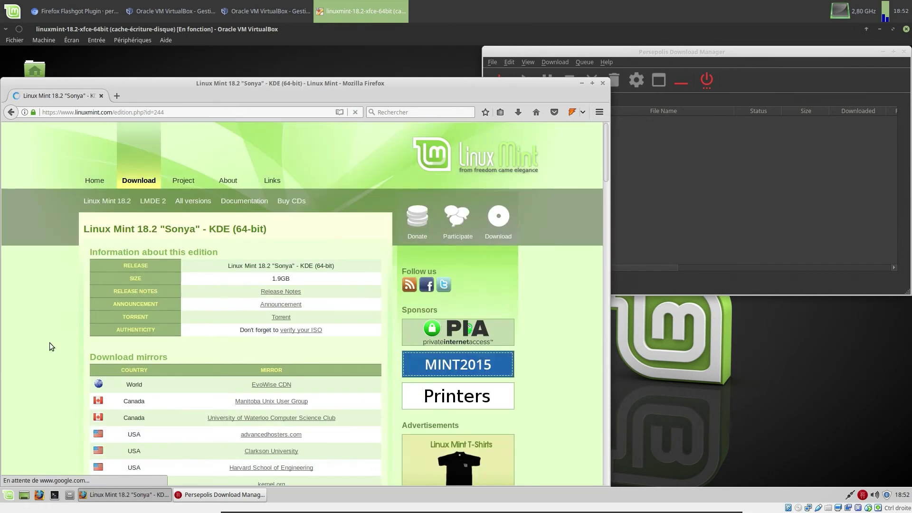
{"action": "scroll", "coordinate": [38, 347], "scroll_direction": "down", "scroll_amount": 10}
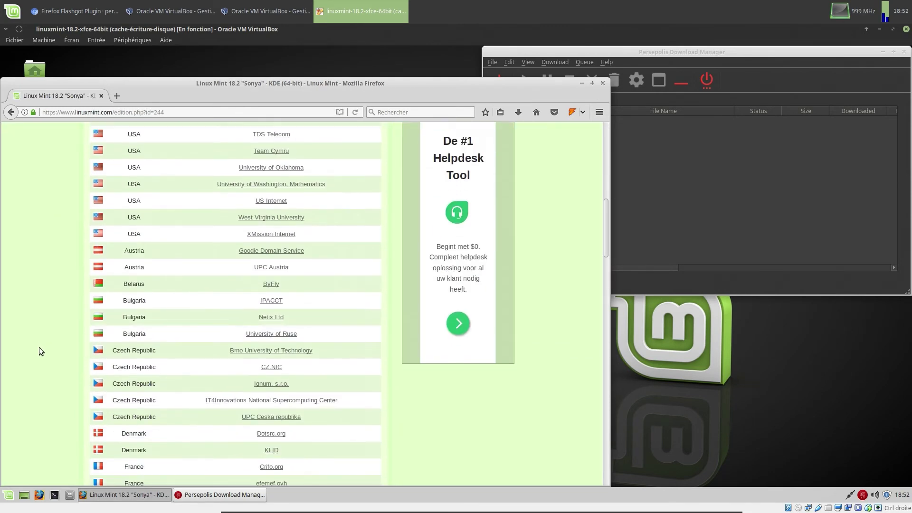
{"action": "scroll", "coordinate": [39, 352], "scroll_direction": "down", "scroll_amount": 4}
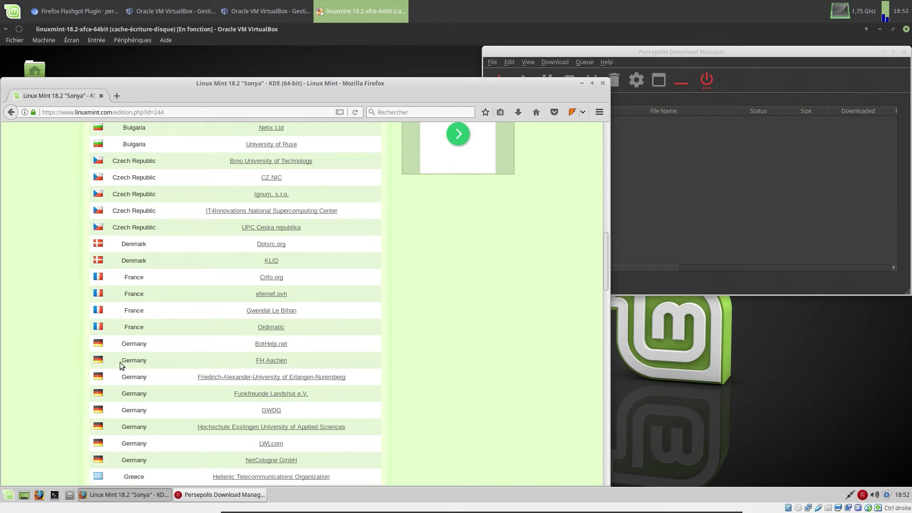
{"action": "left_click", "coordinate": [280, 279]}
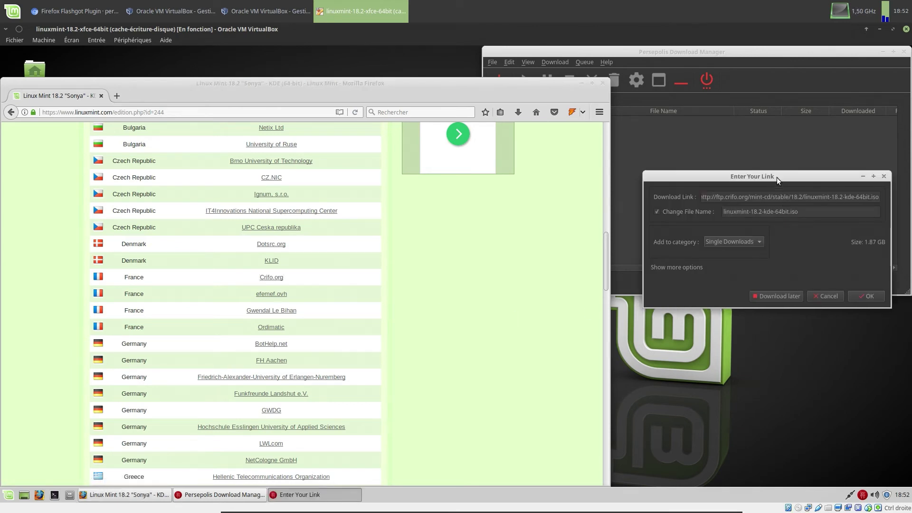
{"action": "left_click_drag", "start_coordinate": [776, 177], "coordinate": [779, 316]}
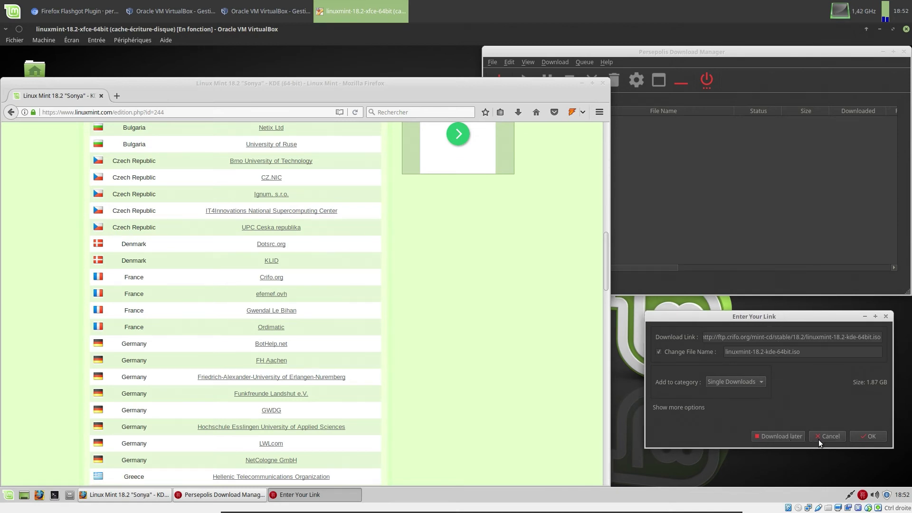
{"action": "left_click", "coordinate": [865, 438]}
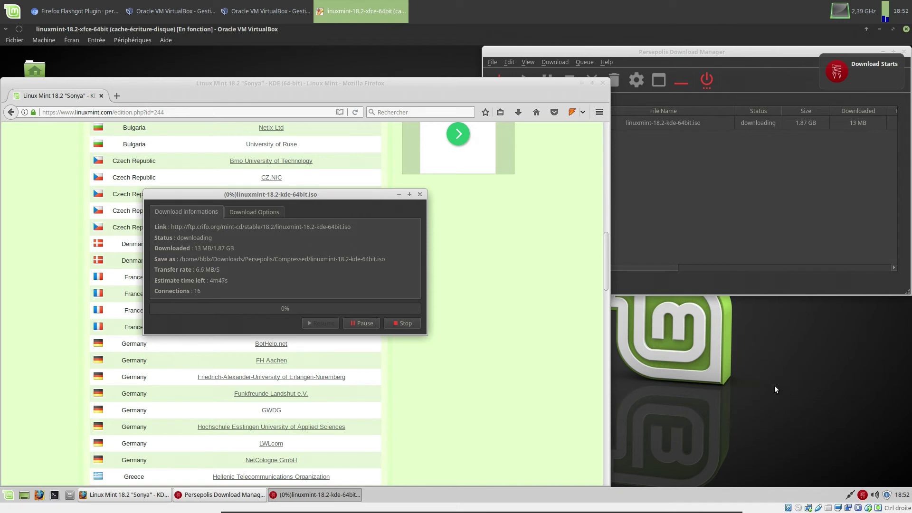
Step: Move the progress window below the Persepolis window, limit the download speed to 2 MB/S and check the transfer rate
{"action": "left_click_drag", "start_coordinate": [274, 196], "coordinate": [749, 317]}
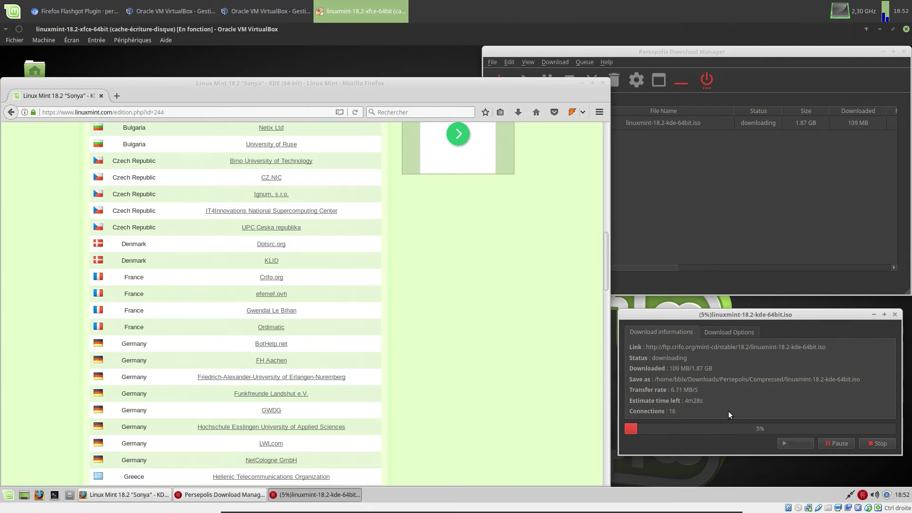
{"action": "left_click", "coordinate": [717, 332]}
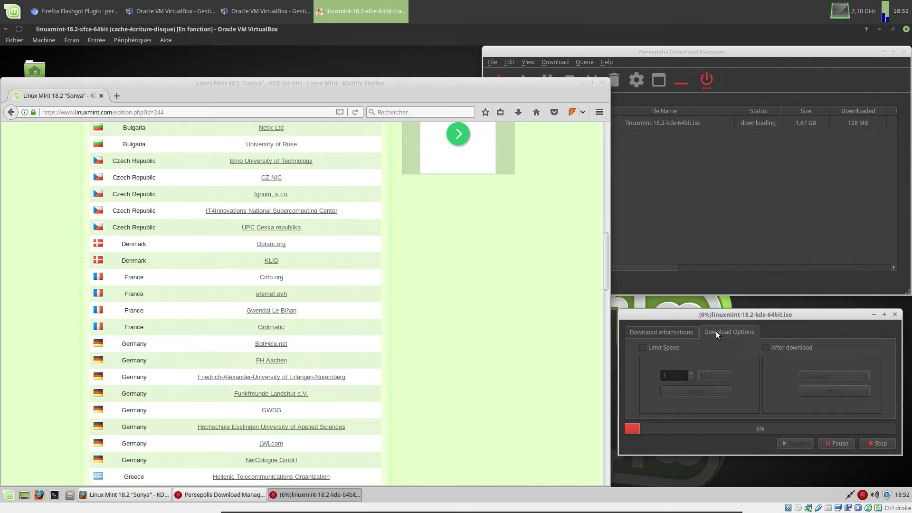
{"action": "left_click", "coordinate": [645, 348]}
{"action": "left_click", "coordinate": [717, 376]}
{"action": "left_click", "coordinate": [719, 384]}
{"action": "left_click", "coordinate": [692, 372]}
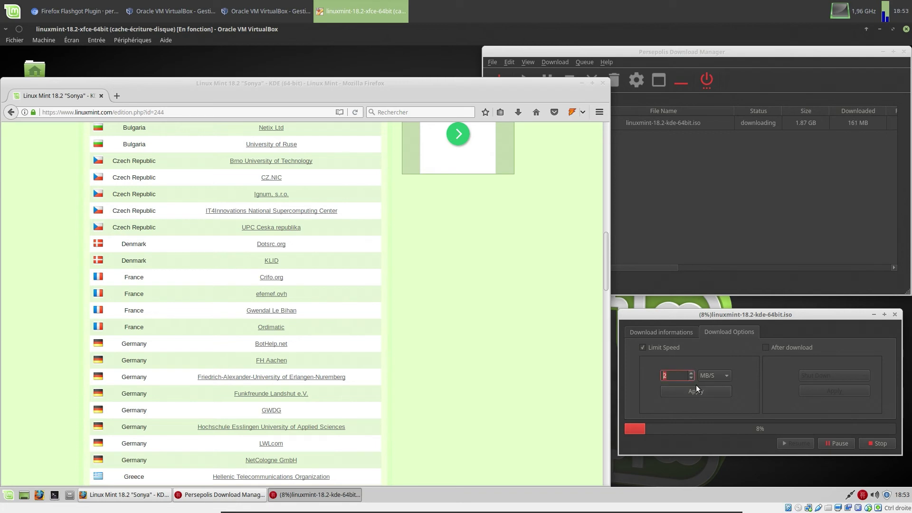
{"action": "left_click", "coordinate": [700, 390]}
{"action": "left_click", "coordinate": [674, 332]}
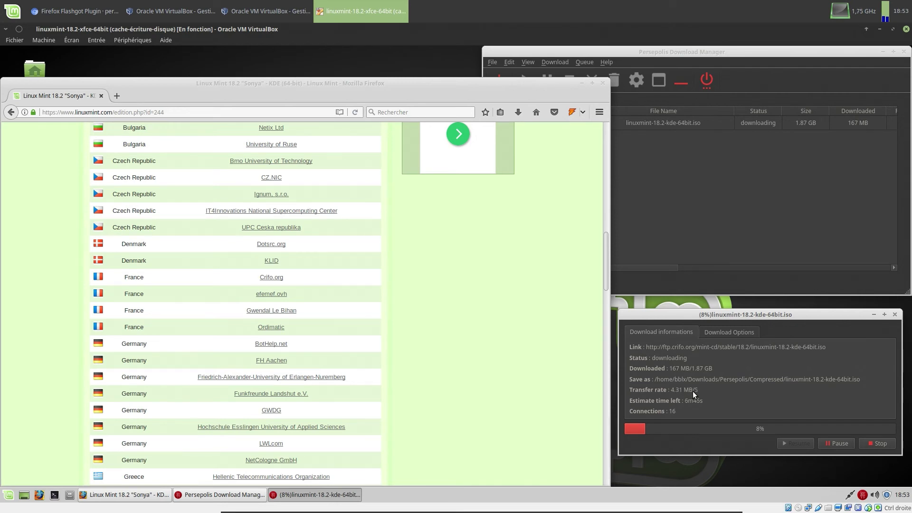
Step: Remove the download's speed limit, enable the after-download action to examine its choices, and return to the download information
{"action": "left_click", "coordinate": [712, 335]}
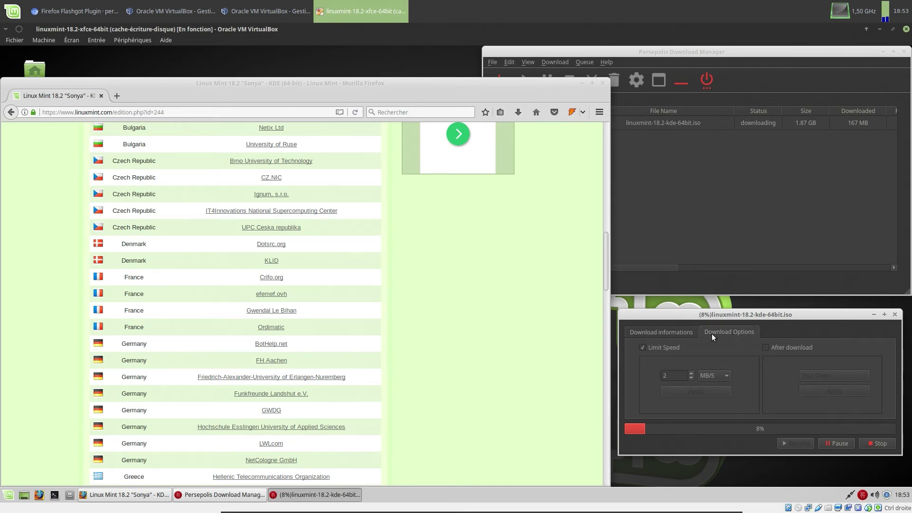
{"action": "left_click", "coordinate": [643, 348]}
{"action": "left_click", "coordinate": [767, 348]}
{"action": "left_click", "coordinate": [808, 375]}
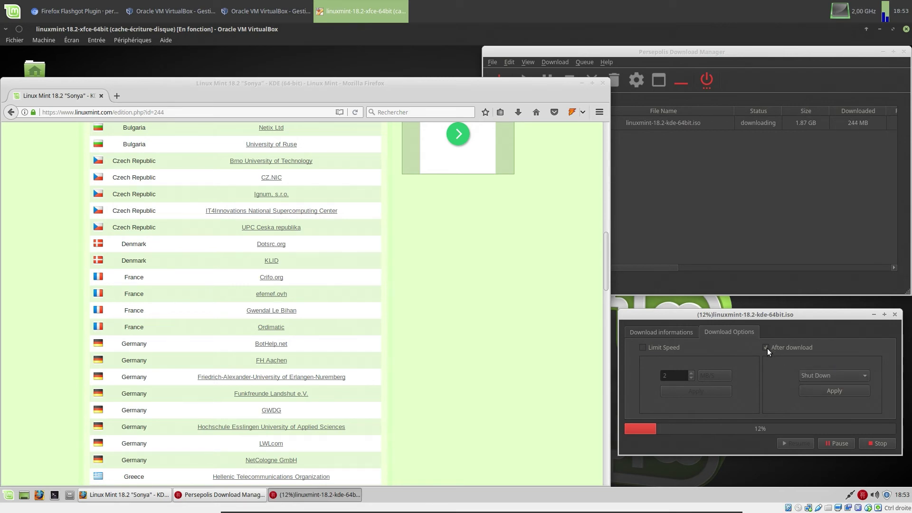
{"action": "left_click", "coordinate": [663, 329]}
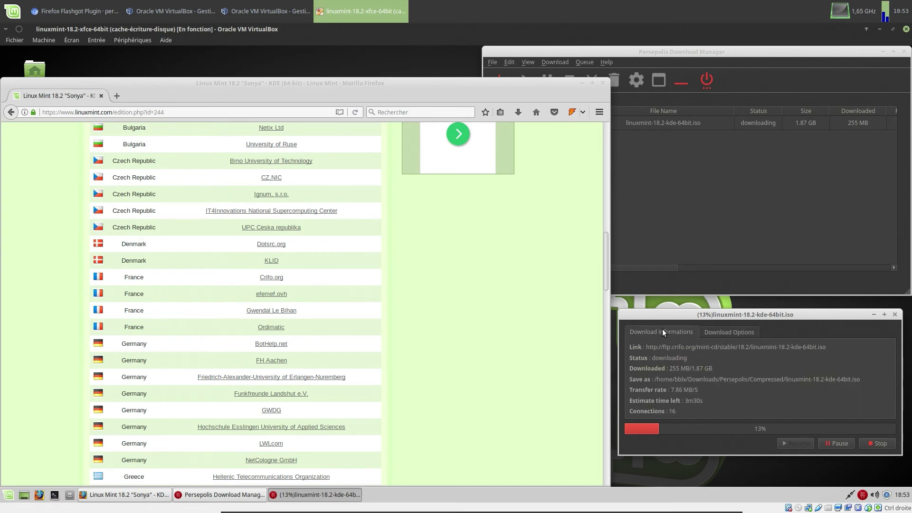
Step: Pause the KDE ISO download and resume it
{"action": "left_click", "coordinate": [837, 445]}
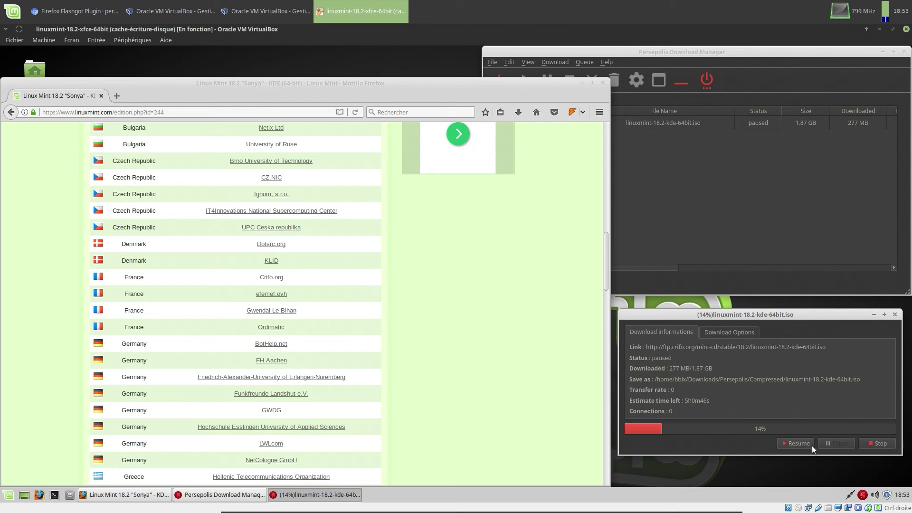
{"action": "left_click", "coordinate": [801, 443]}
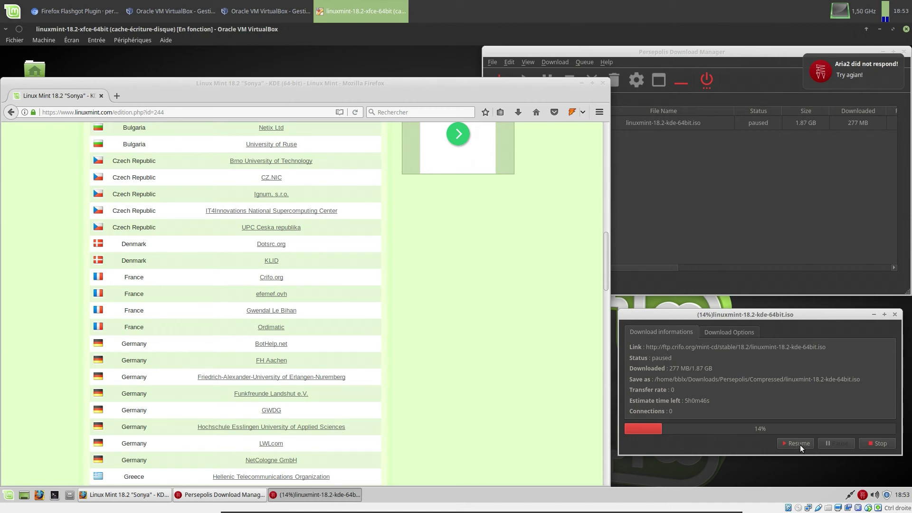
{"action": "left_click", "coordinate": [800, 444]}
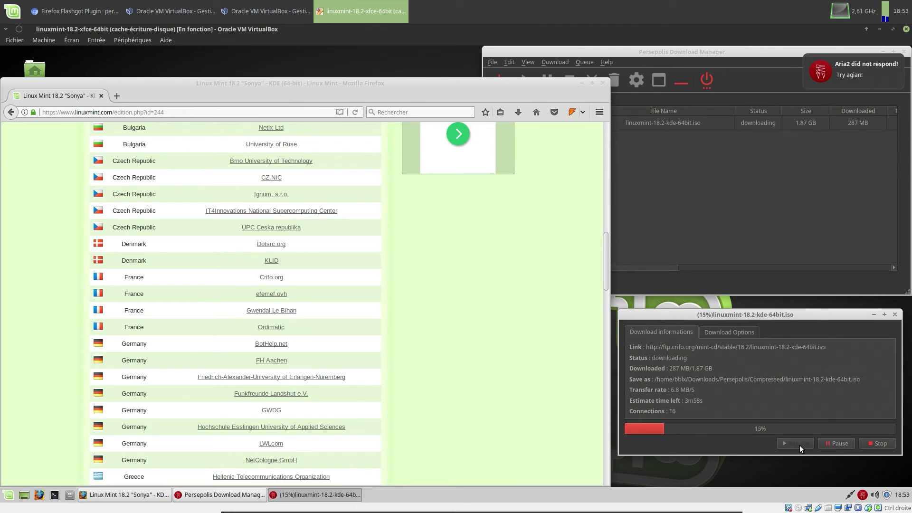
Step: Close the ISO's progress window and reopen it from the download's entry in the Persepolis list
{"action": "left_click", "coordinate": [896, 315]}
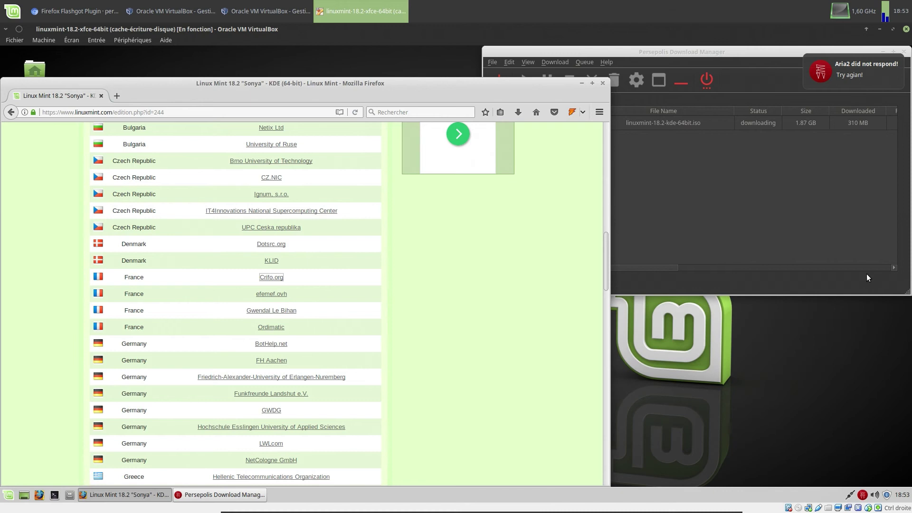
{"action": "left_click", "coordinate": [661, 50]}
{"action": "left_click", "coordinate": [652, 121]}
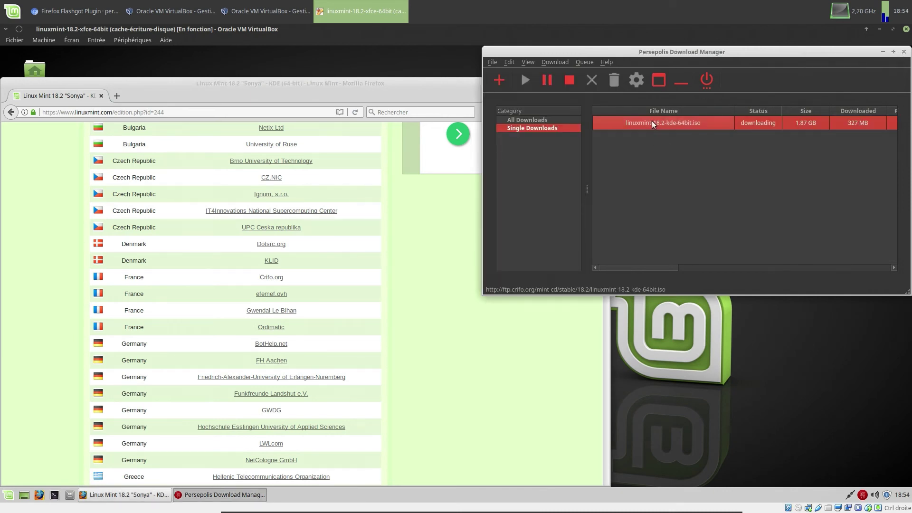
{"action": "left_click", "coordinate": [658, 81]}
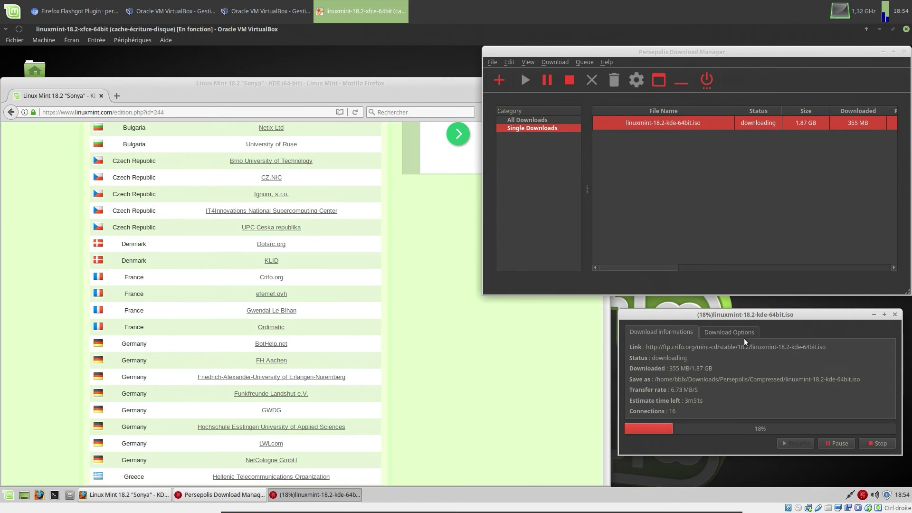
Step: Reapply the 2 MB/S speed limit to the ISO download and check its transfer rate
{"action": "left_click", "coordinate": [744, 337]}
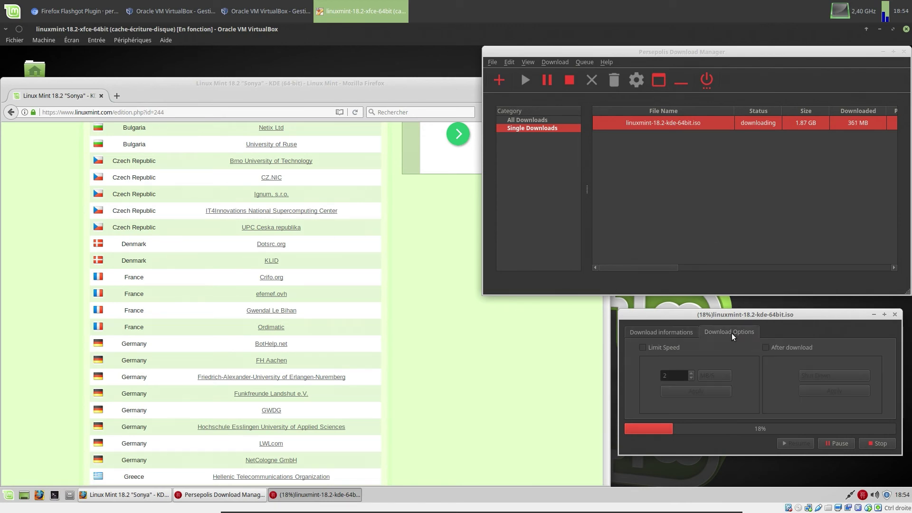
{"action": "left_click", "coordinate": [644, 347]}
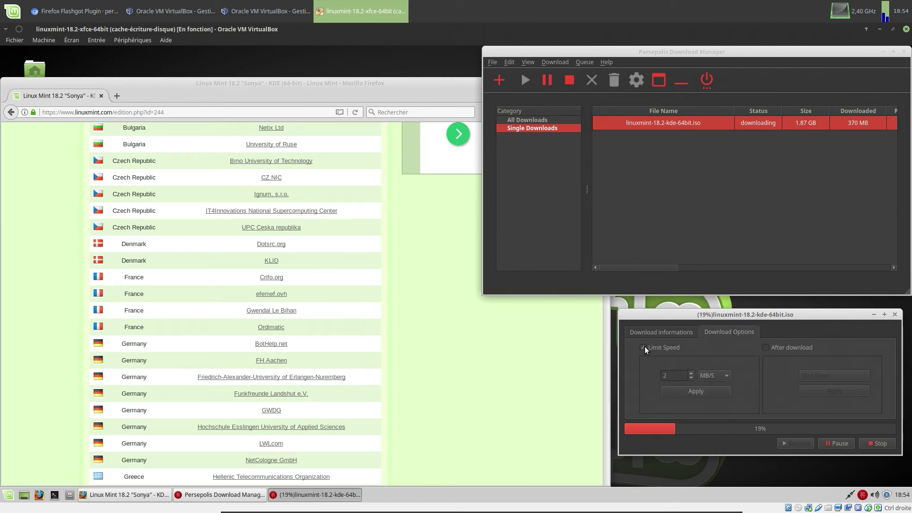
{"action": "left_click", "coordinate": [696, 391]}
{"action": "left_click", "coordinate": [659, 332]}
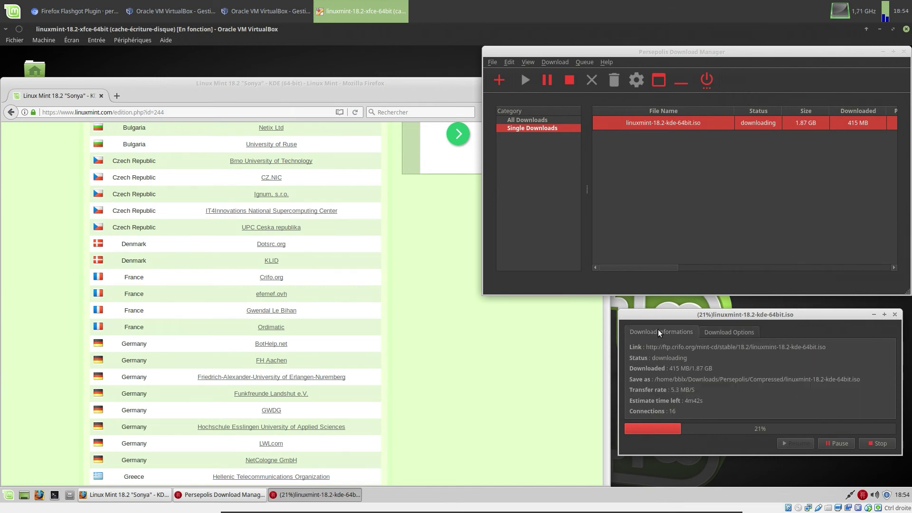
Step: Send the Linux Mint 18.2 Xfce 64-bit ISO from the BotHelp.net mirror to Persepolis and set it to download later
{"action": "left_click", "coordinate": [11, 112]}
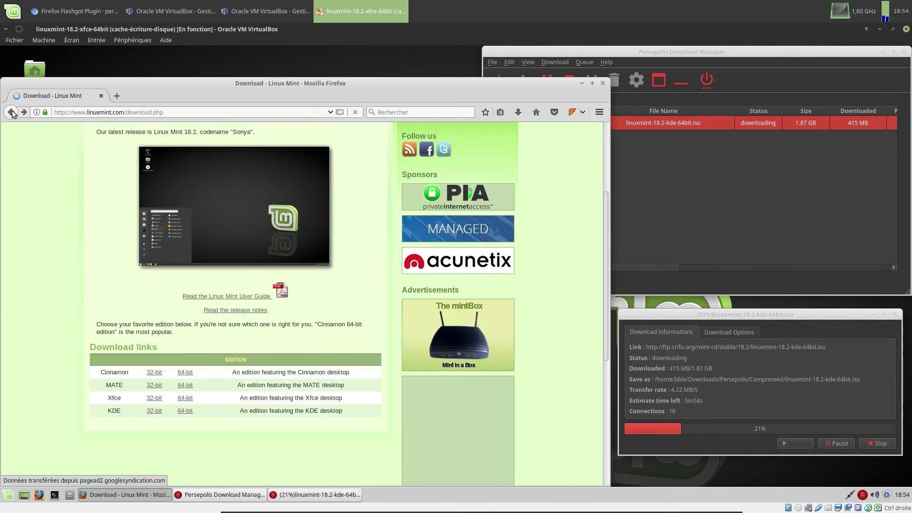
{"action": "left_click", "coordinate": [186, 399]}
{"action": "scroll", "coordinate": [210, 395], "scroll_direction": "down", "scroll_amount": 10}
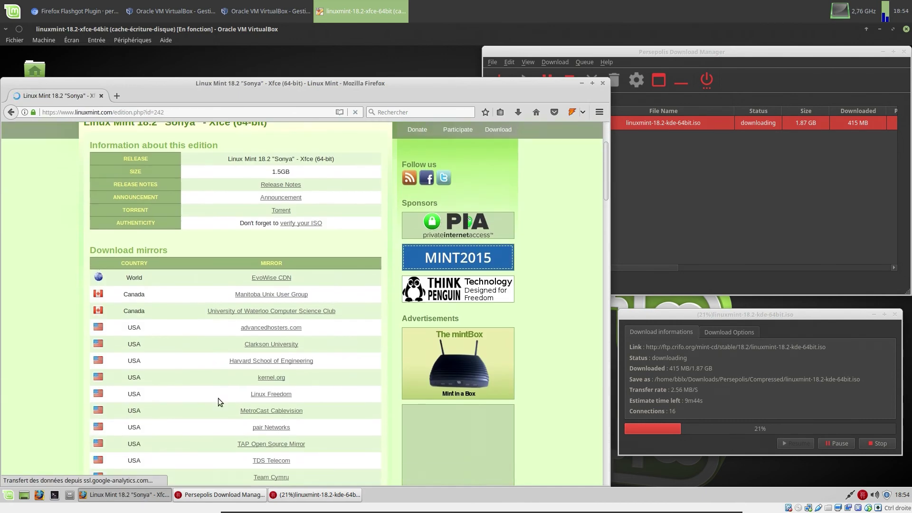
{"action": "scroll", "coordinate": [230, 395], "scroll_direction": "down", "scroll_amount": 3}
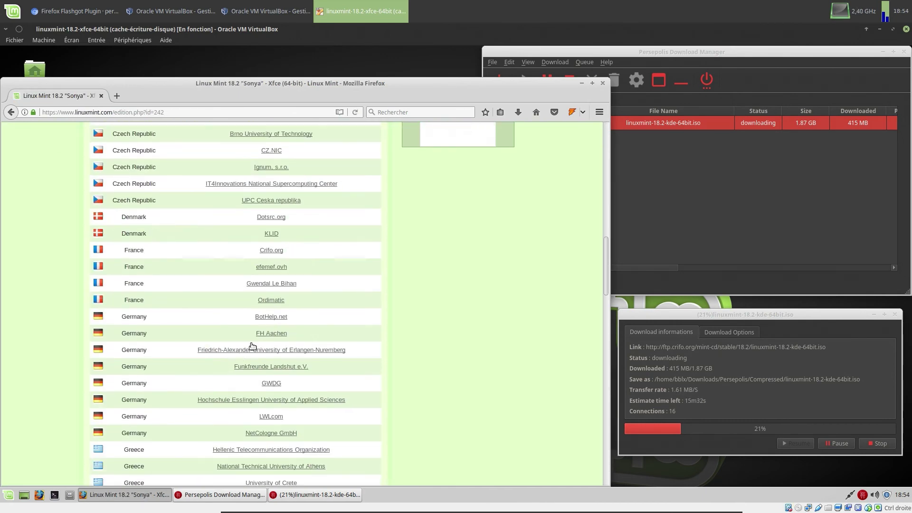
{"action": "left_click", "coordinate": [268, 317]}
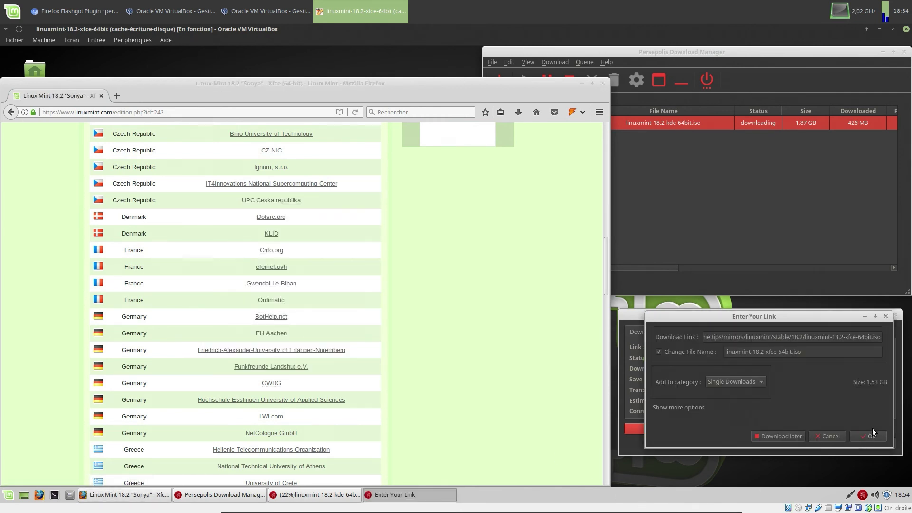
{"action": "left_click", "coordinate": [783, 435]}
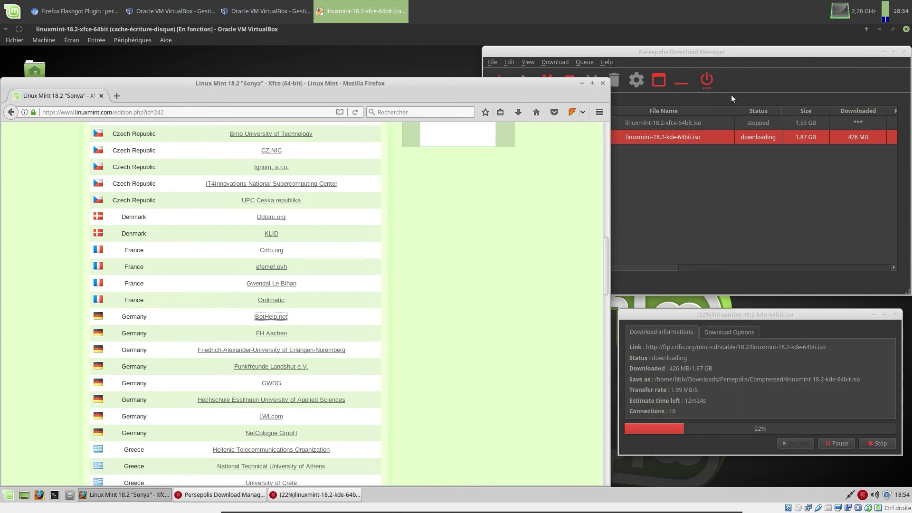
Step: Start the stopped Xfce ISO download from the Persepolis list and place its progress window beside the KDE one
{"action": "left_click", "coordinate": [721, 51]}
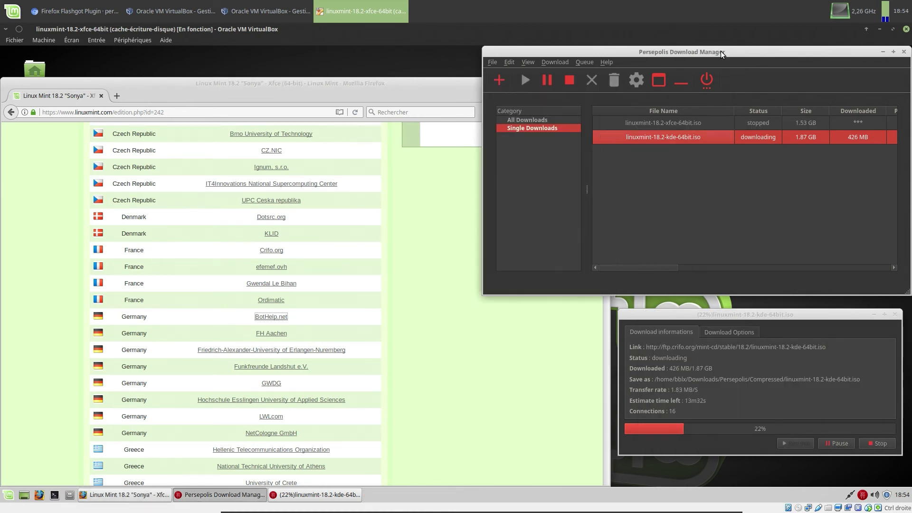
{"action": "left_click", "coordinate": [688, 126]}
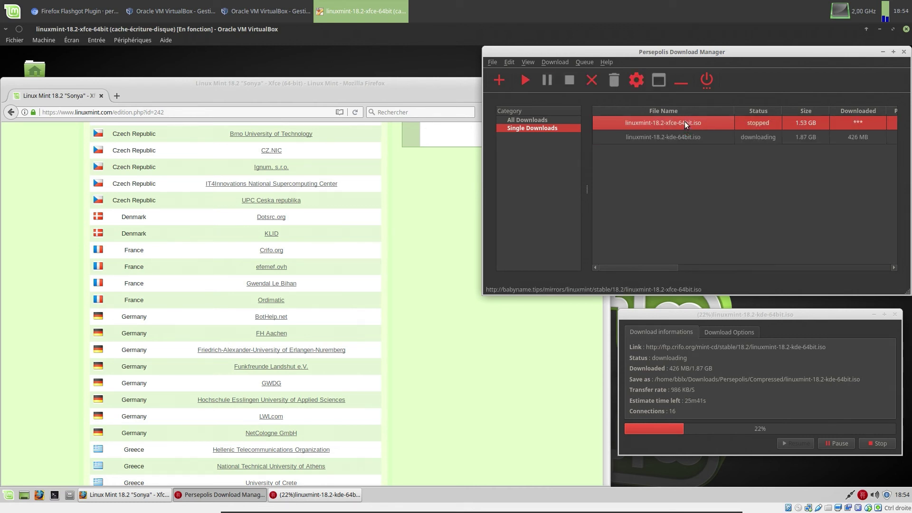
{"action": "left_click", "coordinate": [523, 82]}
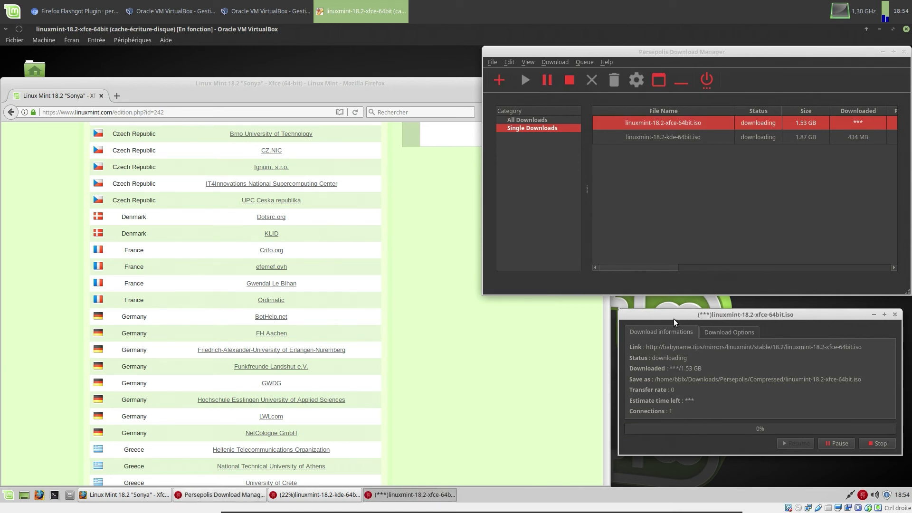
{"action": "left_click_drag", "start_coordinate": [674, 318], "coordinate": [388, 320]}
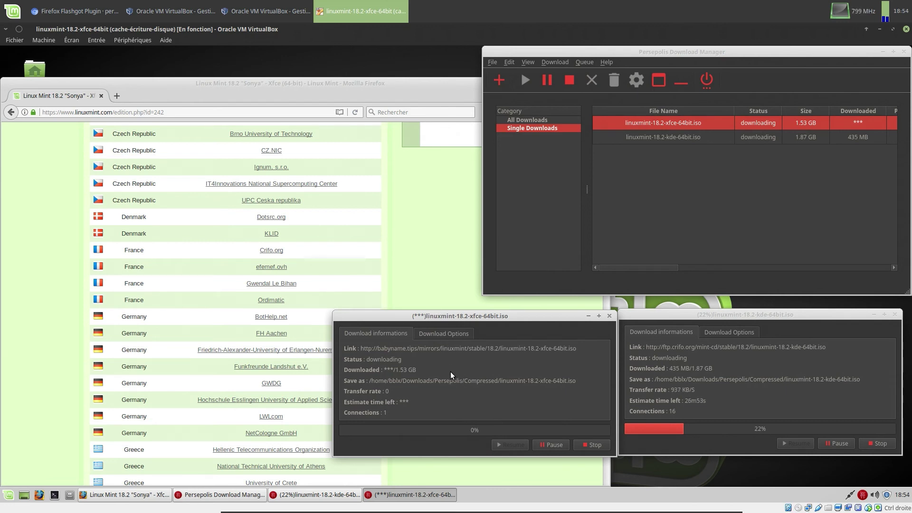
{"action": "left_click", "coordinate": [450, 333]}
{"action": "left_click", "coordinate": [400, 330]}
Step: Download the Xfce 64-bit ISO from the Crifo.org mirror and minimize the browser to give its progress window free space
{"action": "left_click", "coordinate": [268, 250]}
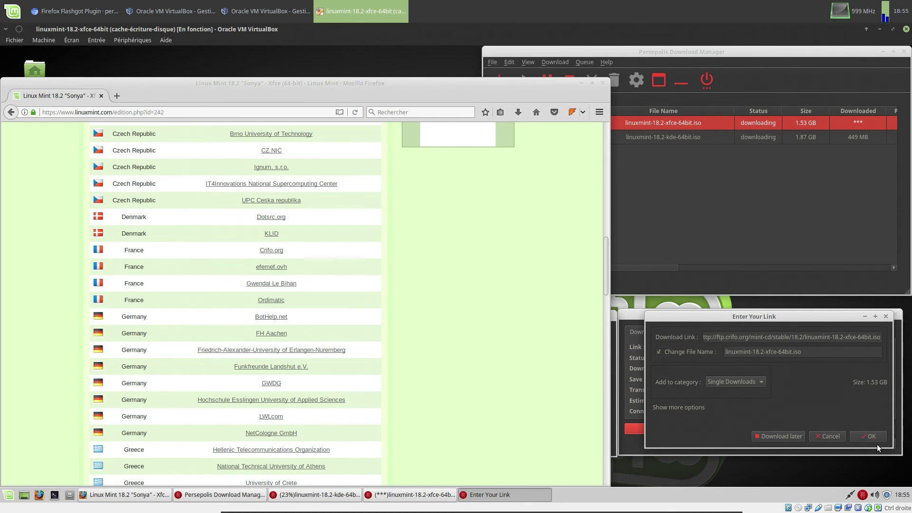
{"action": "left_click", "coordinate": [881, 437]}
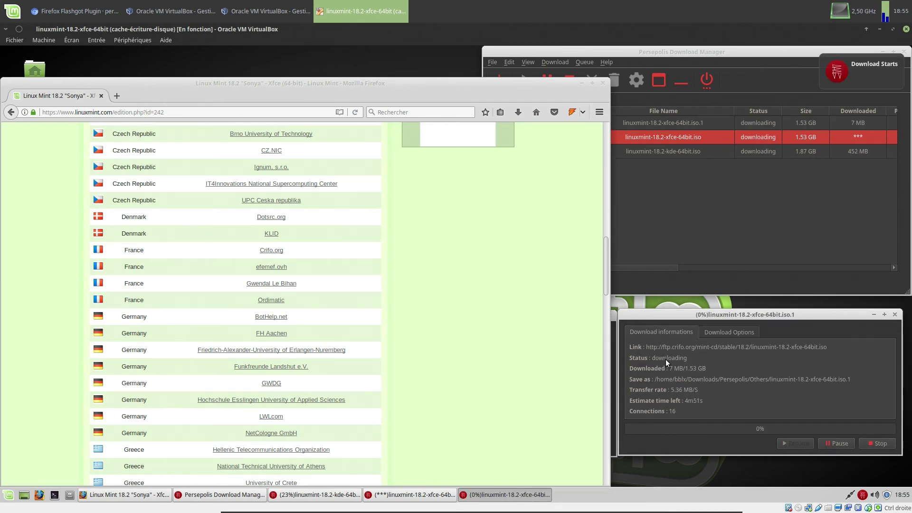
{"action": "left_click", "coordinate": [581, 83]}
{"action": "left_click_drag", "start_coordinate": [689, 317], "coordinate": [133, 116]}
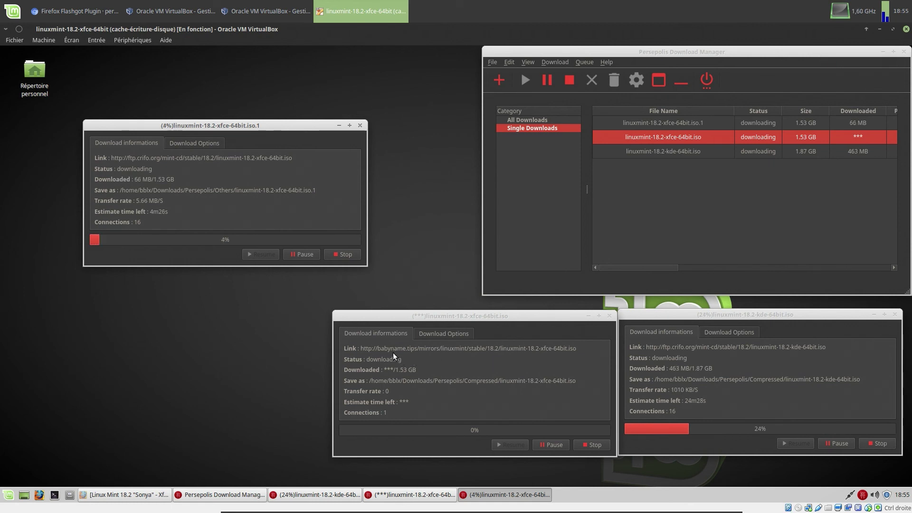
Step: Stop the Xfce ISO download from the BotHelp.net mirror and close the progress windows of the other two downloads
{"action": "left_click", "coordinate": [589, 444]}
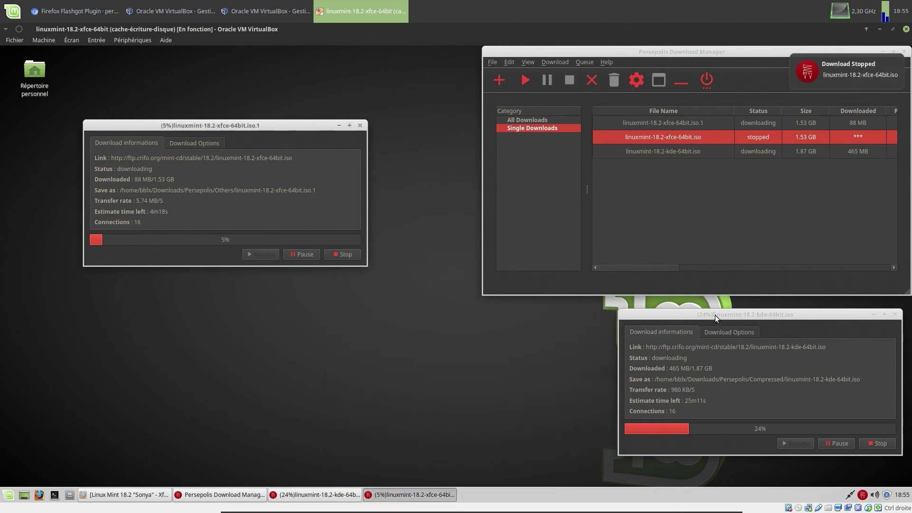
{"action": "left_click_drag", "start_coordinate": [715, 315], "coordinate": [178, 296]}
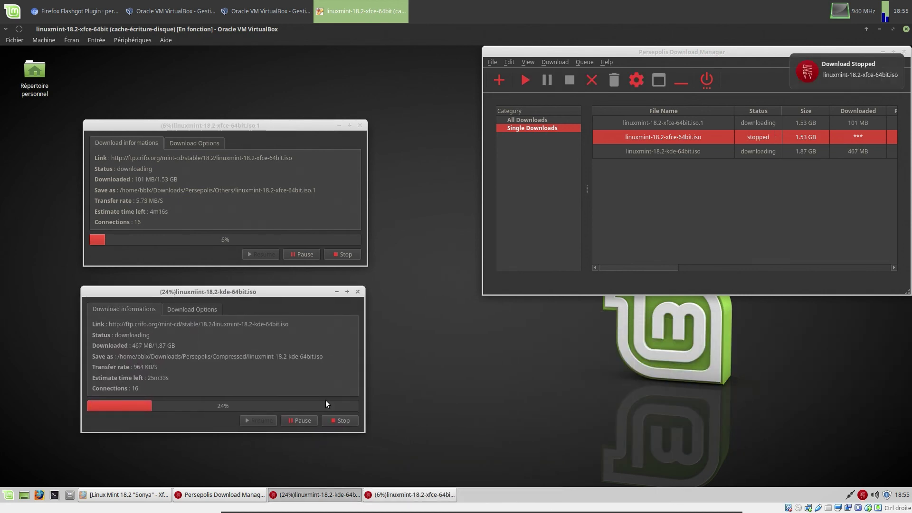
{"action": "left_click", "coordinate": [357, 292]}
{"action": "left_click", "coordinate": [360, 125]}
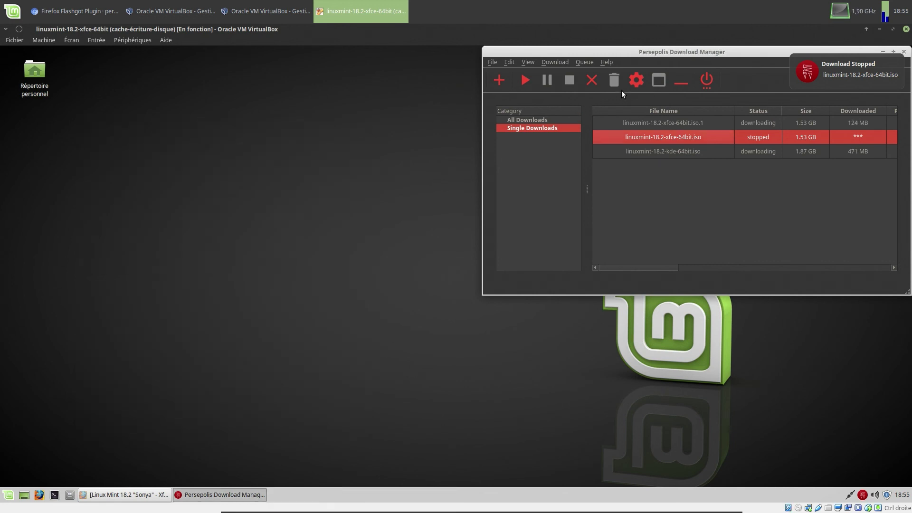
Step: Hide the Persepolis main window through its system tray icon and show it again
{"action": "left_click_drag", "start_coordinate": [633, 50], "coordinate": [391, 129]}
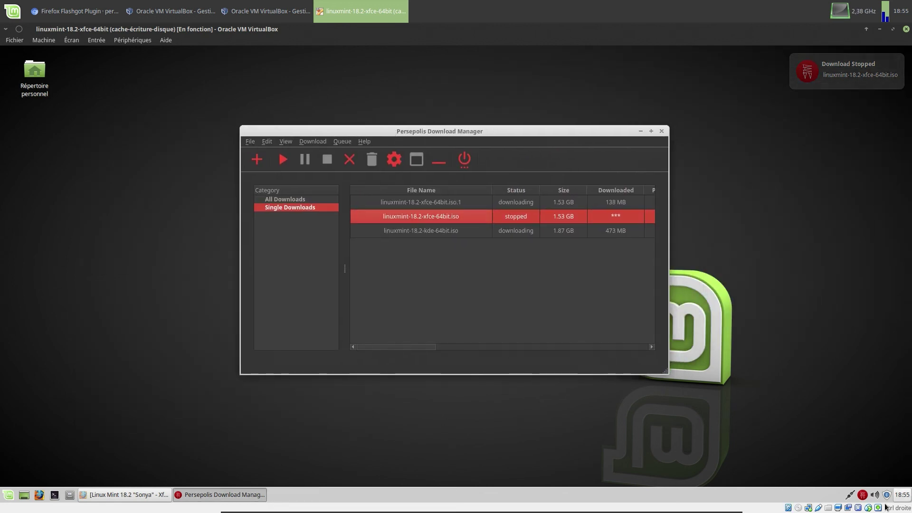
{"action": "right_click", "coordinate": [863, 495]}
{"action": "left_click", "coordinate": [871, 470]}
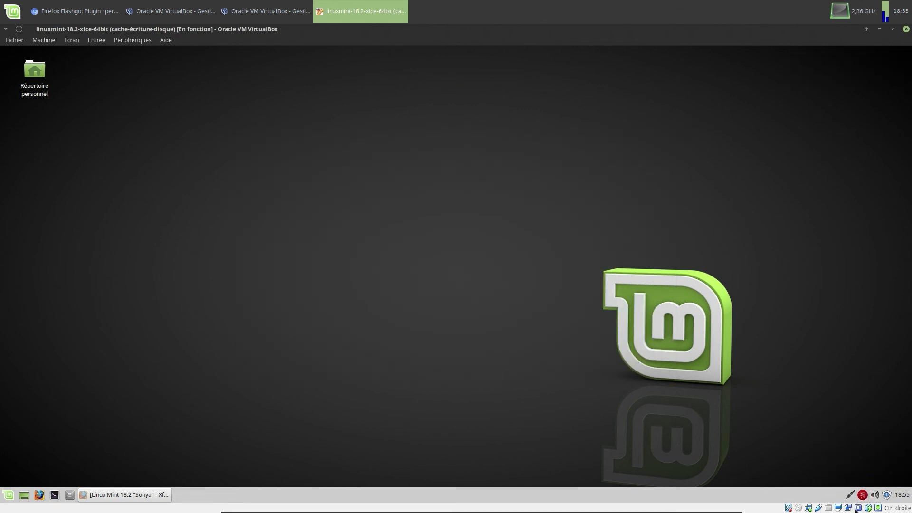
{"action": "right_click", "coordinate": [863, 494]}
{"action": "left_click", "coordinate": [852, 469]}
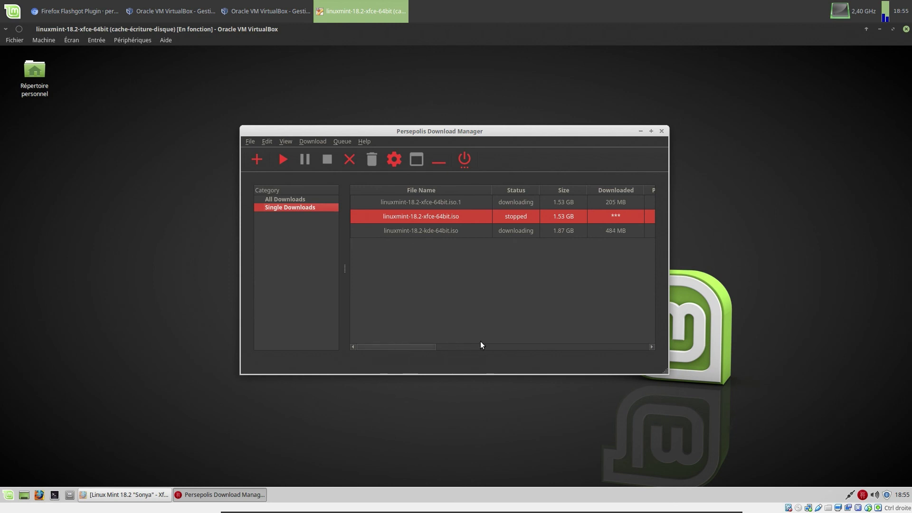
Step: Maximize the Persepolis window to fit more download columns and review its editing, view and download commands
{"action": "left_click", "coordinate": [652, 347]}
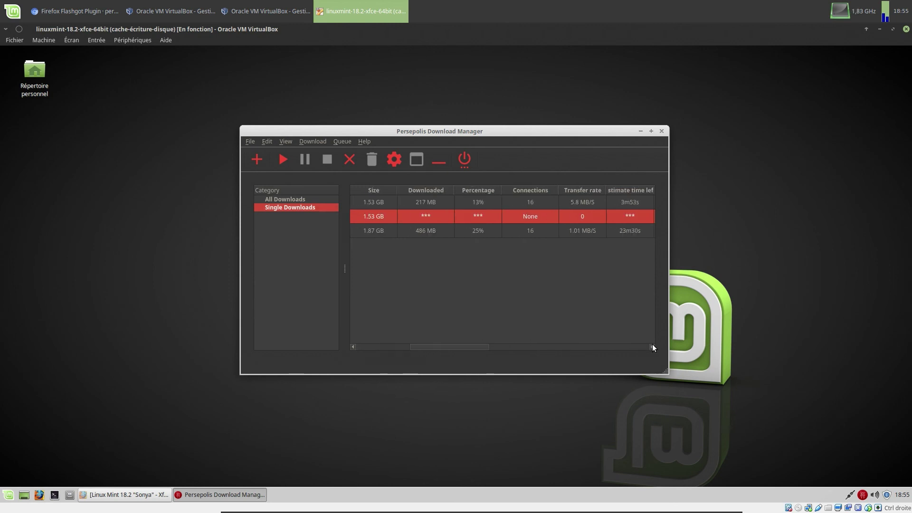
{"action": "left_click", "coordinate": [652, 131]}
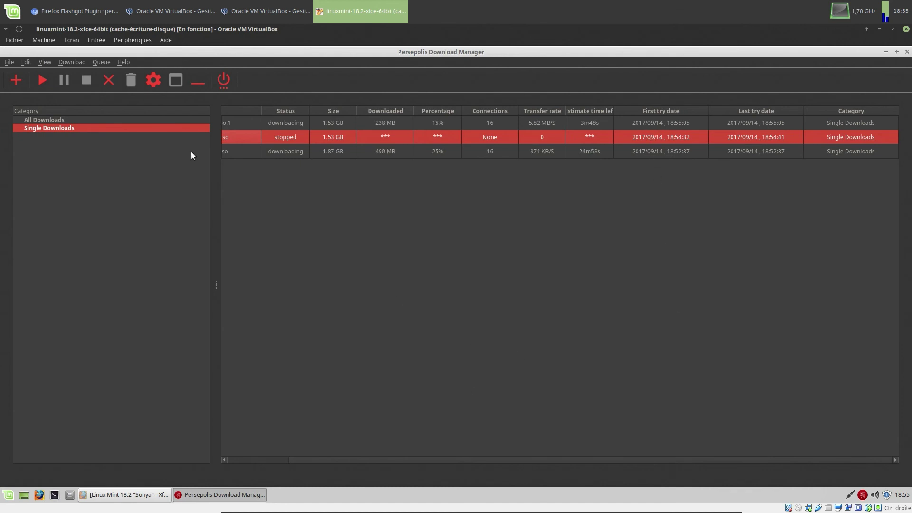
{"action": "left_click", "coordinate": [10, 63]}
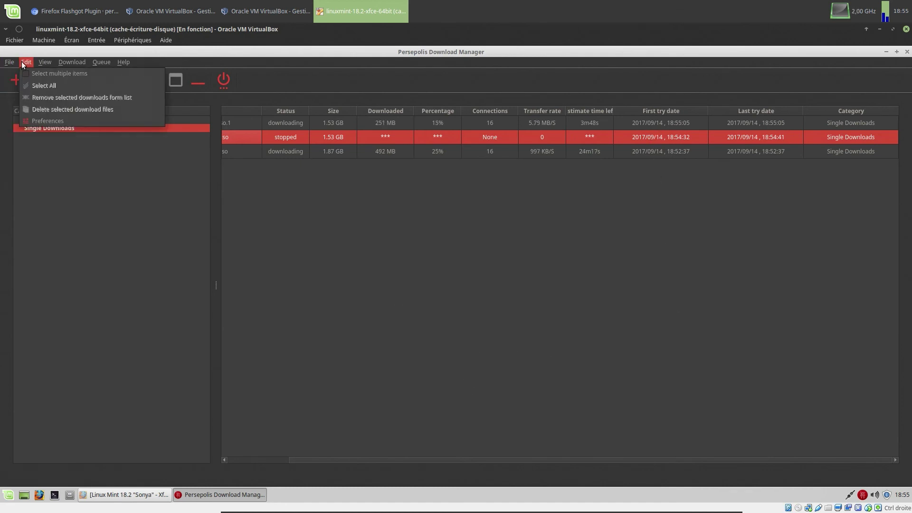
{"action": "left_click", "coordinate": [284, 236]}
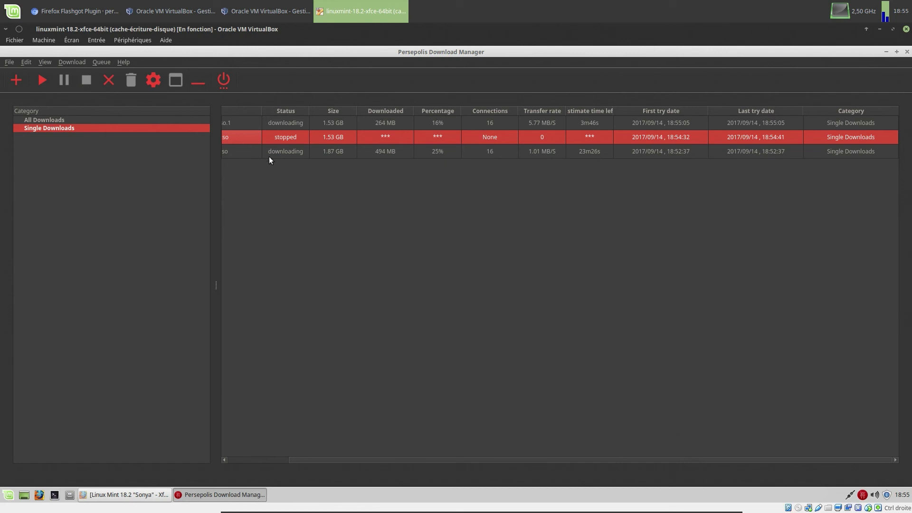
{"action": "left_click", "coordinate": [49, 63]}
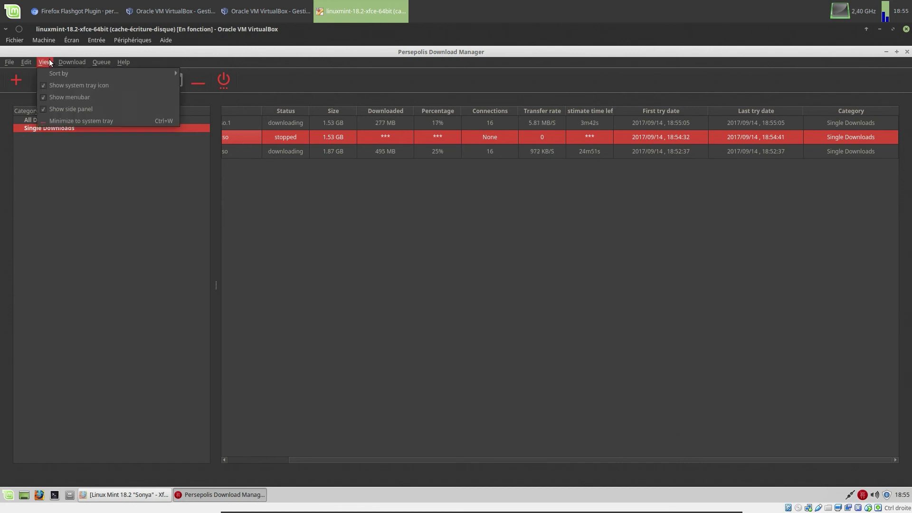
{"action": "mouse_move", "coordinate": [63, 67]}
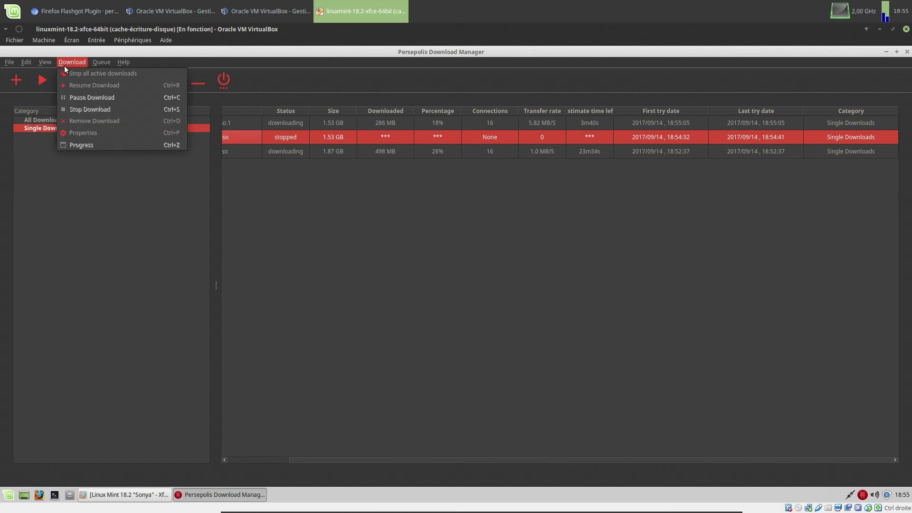
Step: Create a new download queue named essai
{"action": "left_click", "coordinate": [110, 74]}
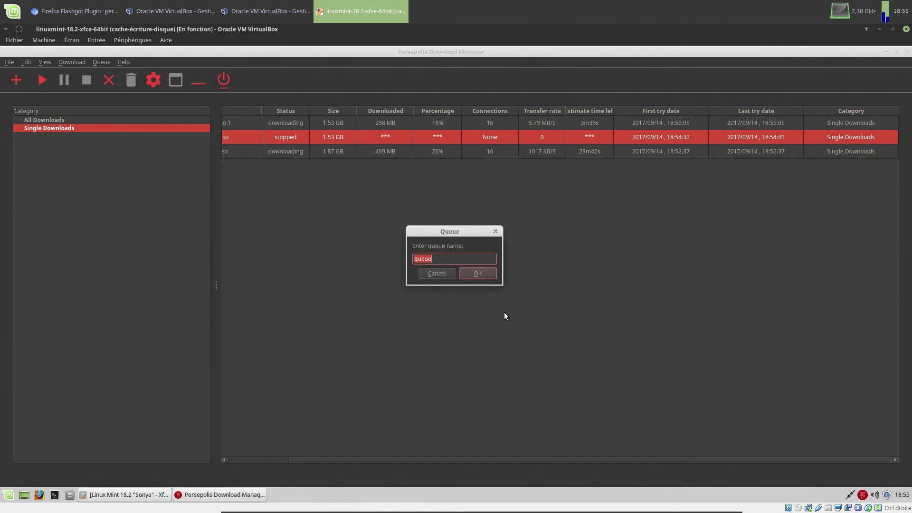
{"action": "type", "text": "essai"}
{"action": "key", "text": "Return"}
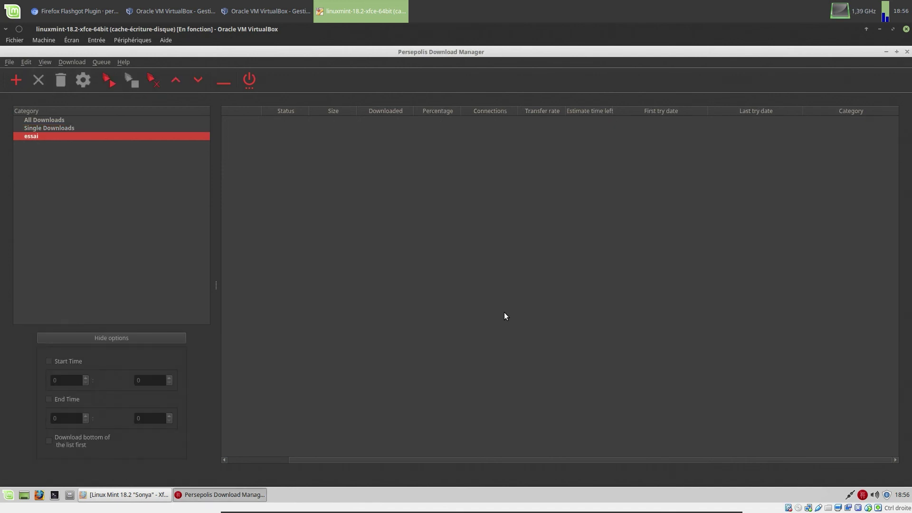
Step: Compare the essai queue with the other download categories, and hide and reshow the queue's scheduling options
{"action": "left_click", "coordinate": [42, 129]}
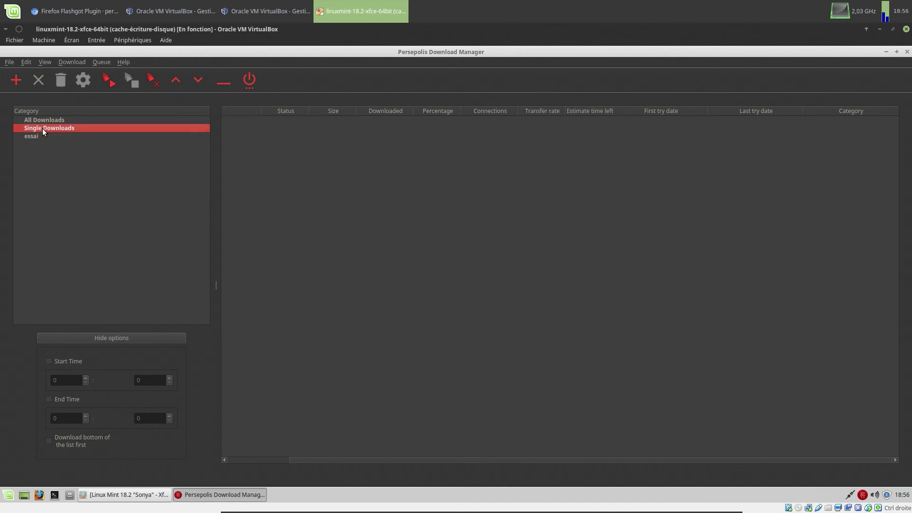
{"action": "left_click", "coordinate": [39, 119]}
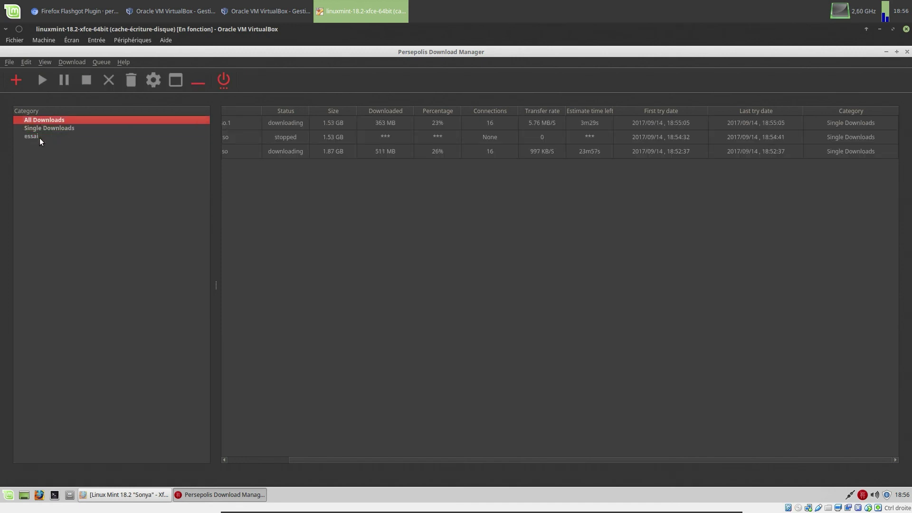
{"action": "left_click", "coordinate": [37, 137]}
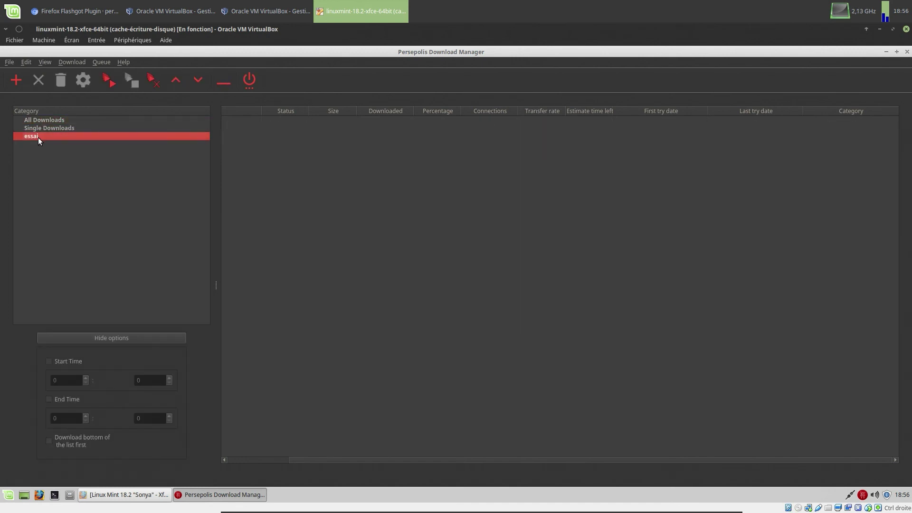
{"action": "left_click", "coordinate": [92, 338]}
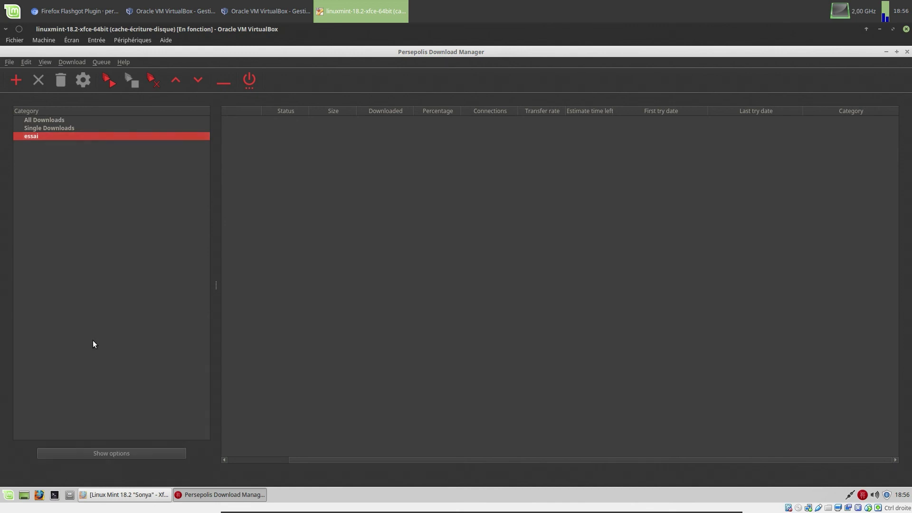
{"action": "left_click", "coordinate": [95, 451]}
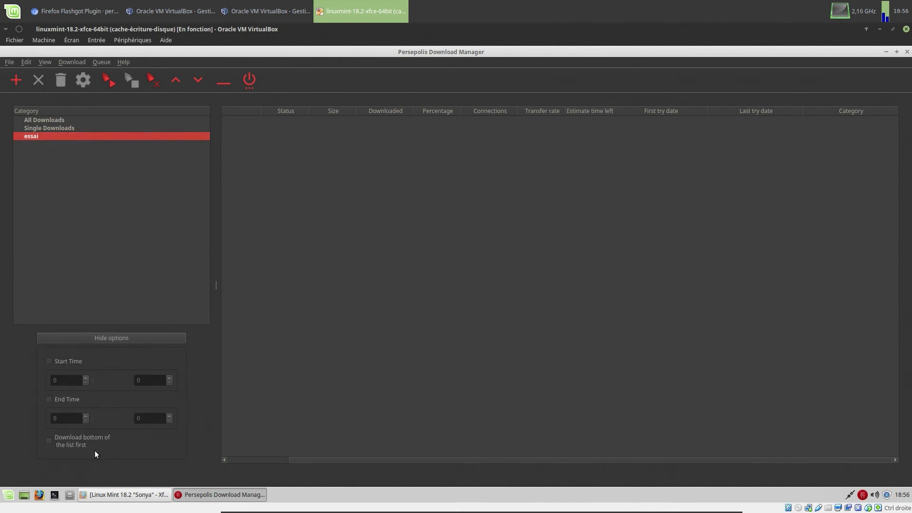
Step: Remove the essai queue from the download categories
{"action": "right_click", "coordinate": [38, 142]}
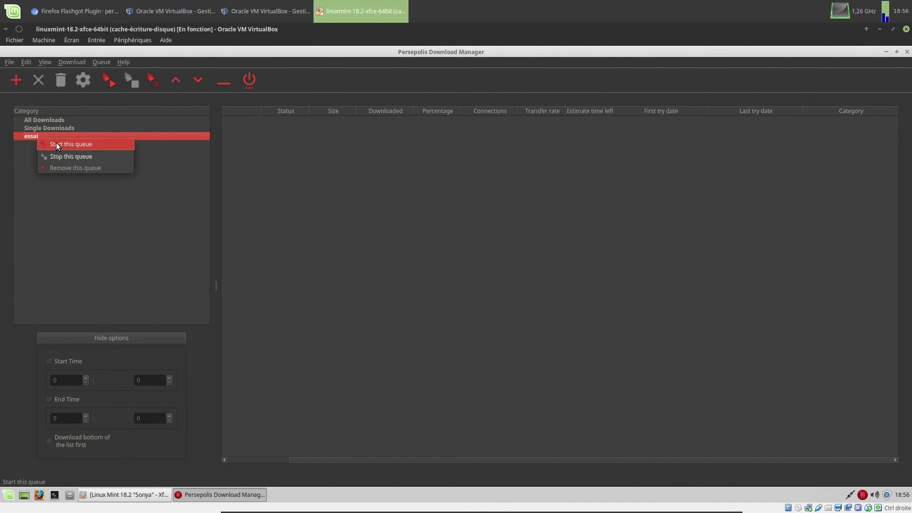
{"action": "left_click", "coordinate": [66, 168]}
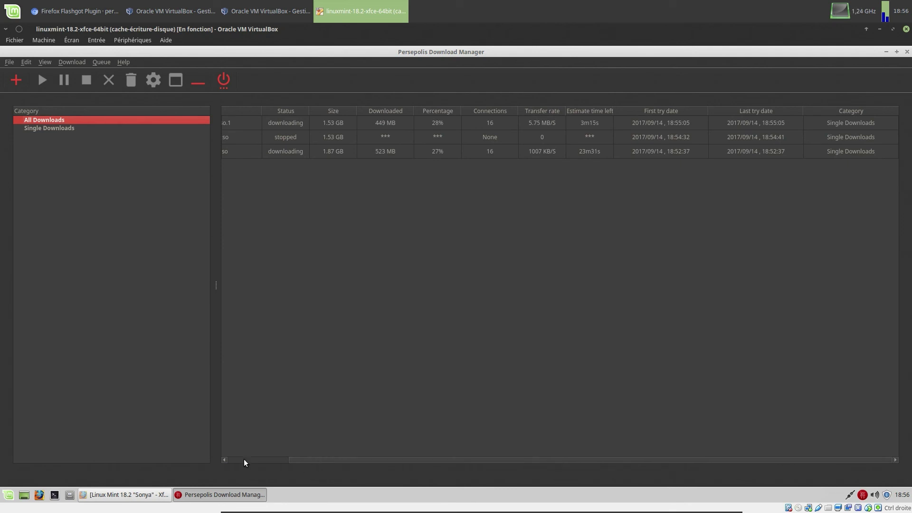
Step: Remove the stopped linuxmint-18.2-xfce-64bit.iso entry from the download list
{"action": "left_click", "coordinate": [224, 460]}
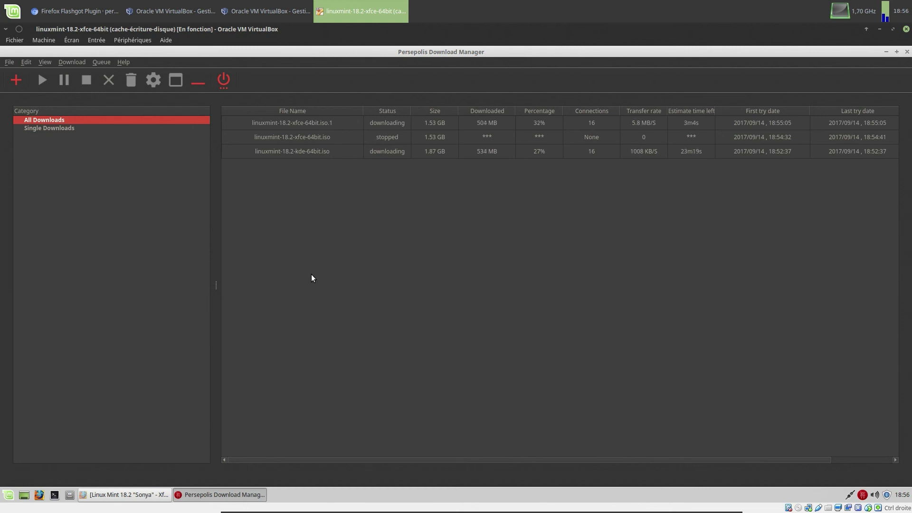
{"action": "left_click", "coordinate": [318, 137]}
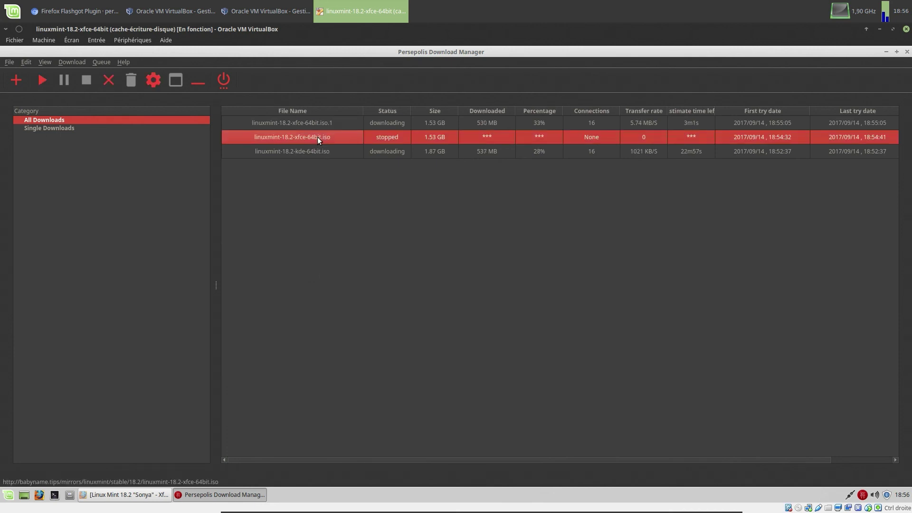
{"action": "left_click", "coordinate": [109, 82]}
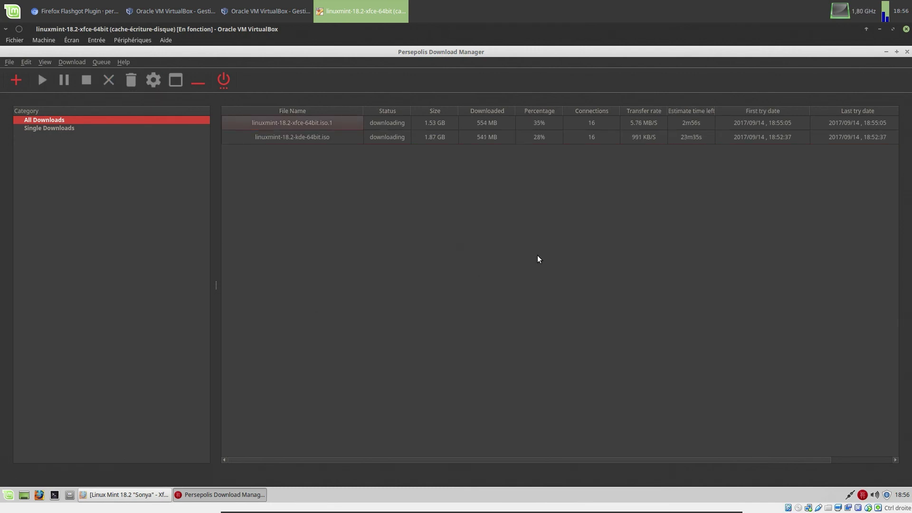